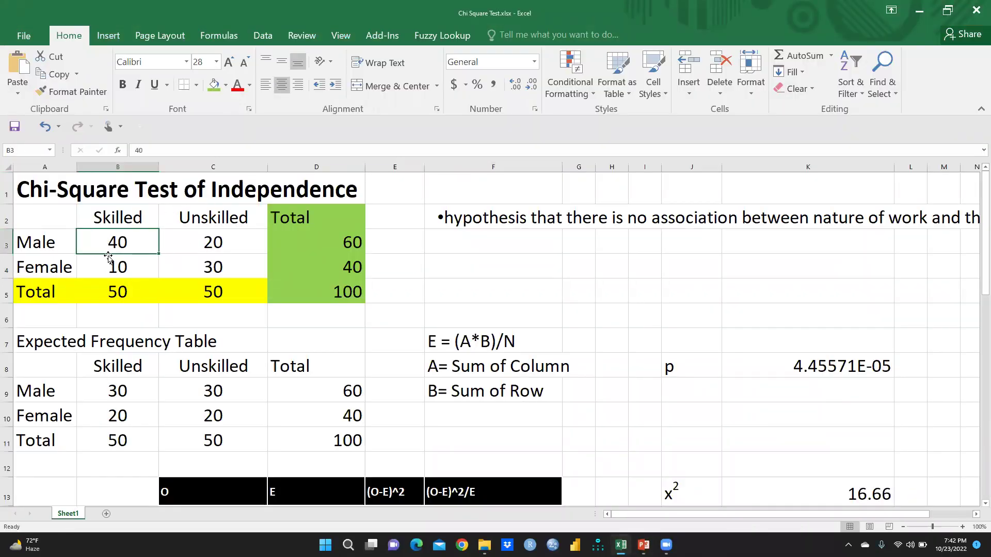
Clear the Total column values in D3:D5 of the observed frequency table.
drag(332, 243, 336, 283)
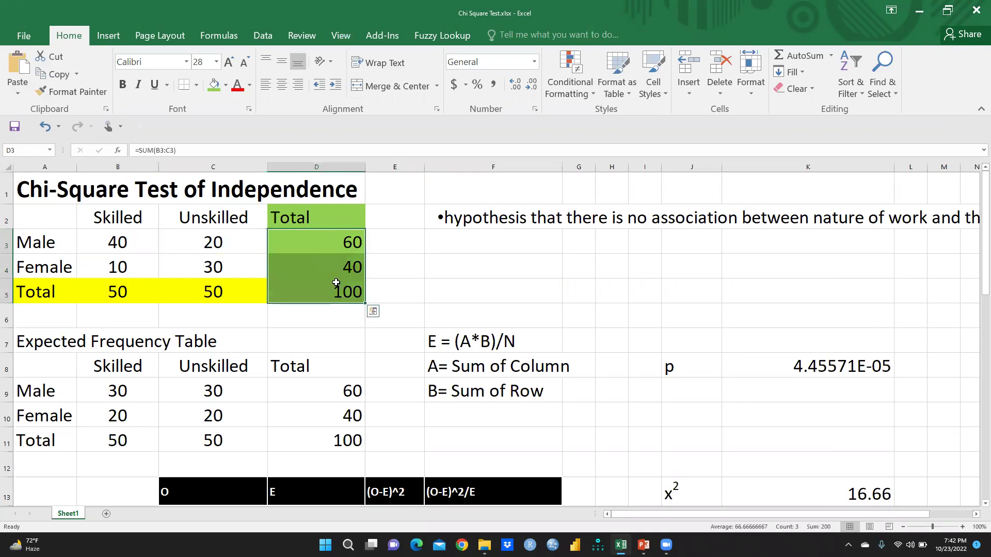
key(Delete)
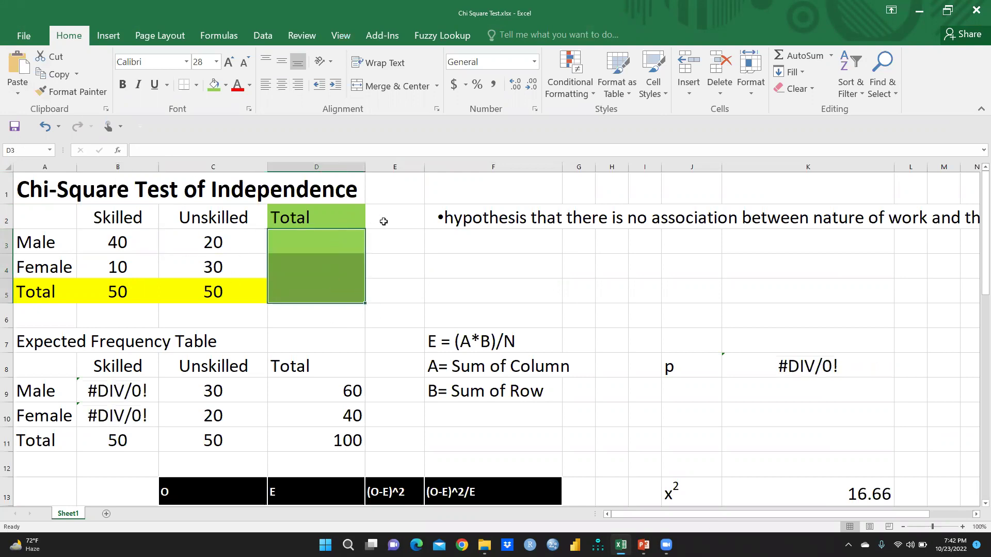
click(325, 239)
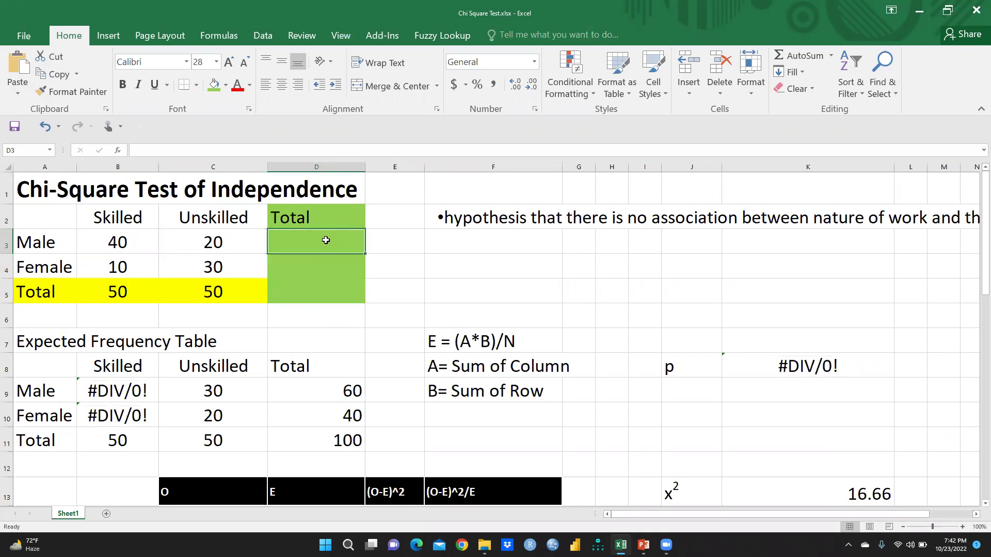
click(733, 369)
Calculate the Male row total in D3 with the formula =B3+C3.
click(304, 237)
text(=)
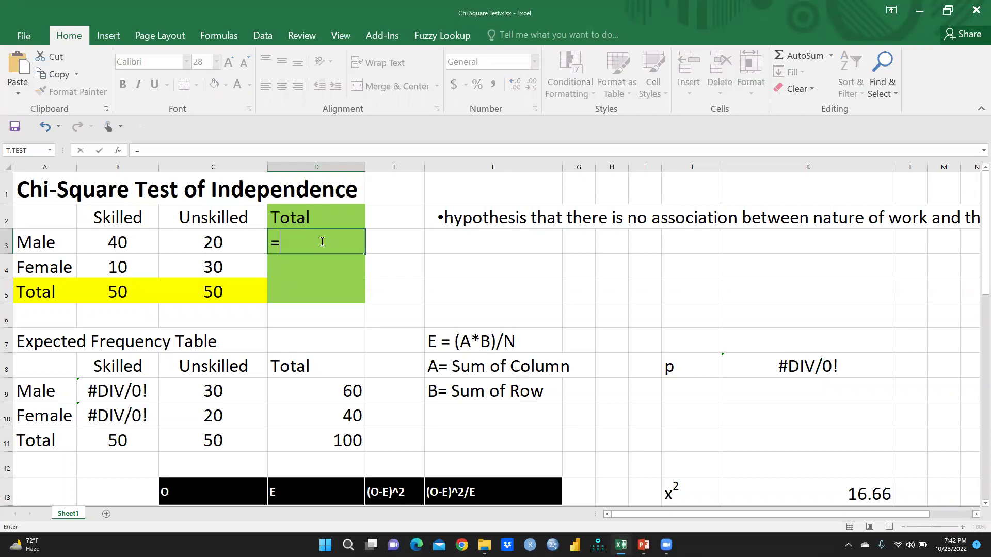
click(130, 245)
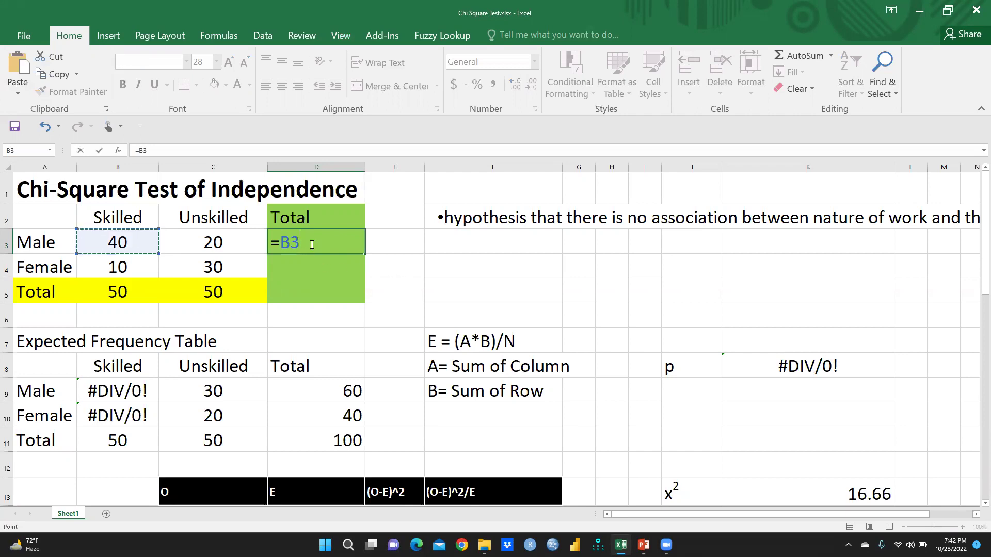
text(+)
click(210, 241)
key(Return)
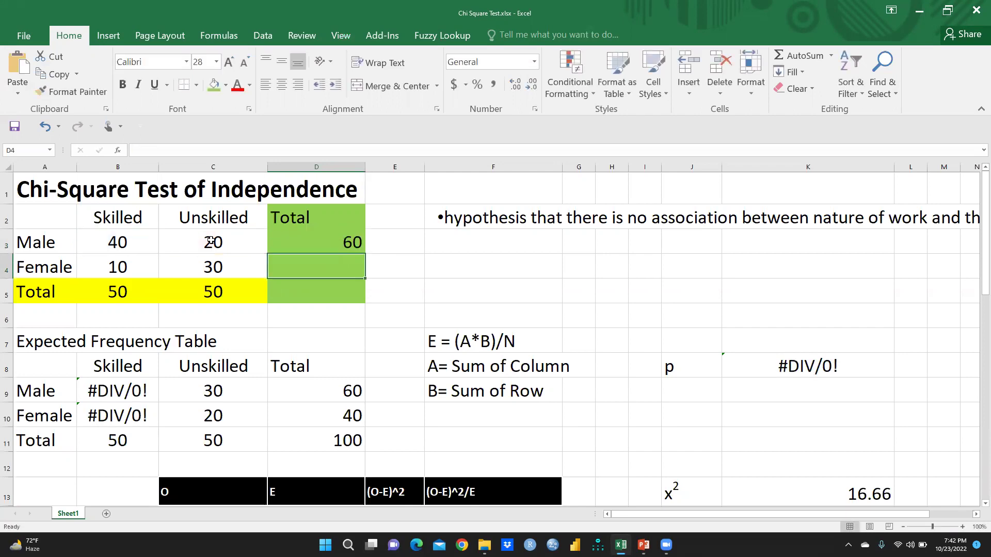
Center the contents of column D and fill the Male total formula from D3 down to D4.
click(300, 242)
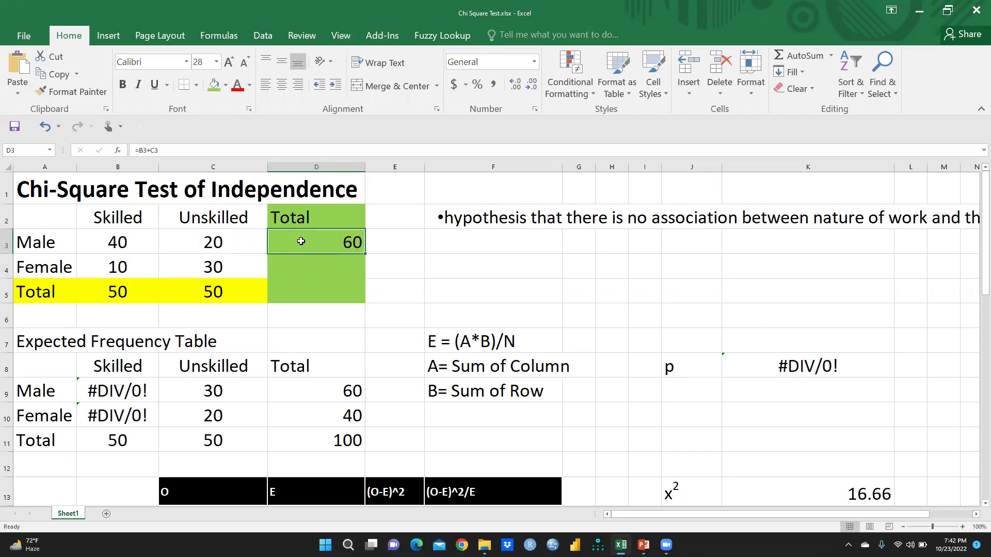
click(308, 168)
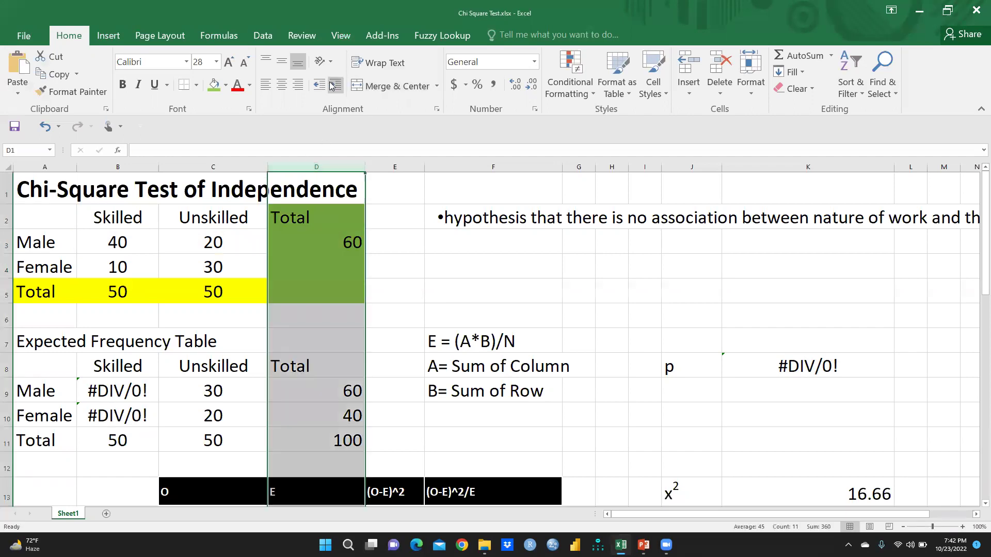
click(282, 86)
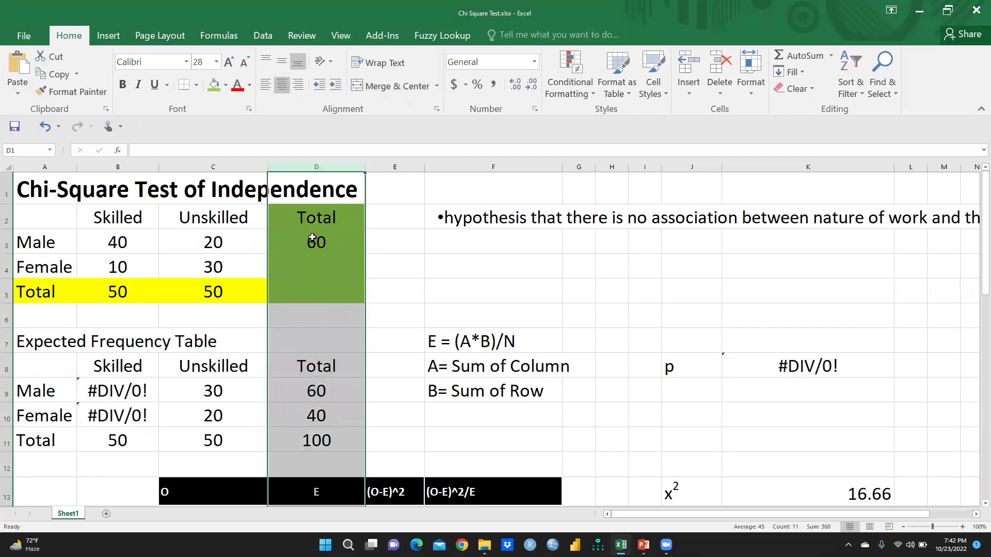
click(337, 245)
drag(365, 254, 365, 279)
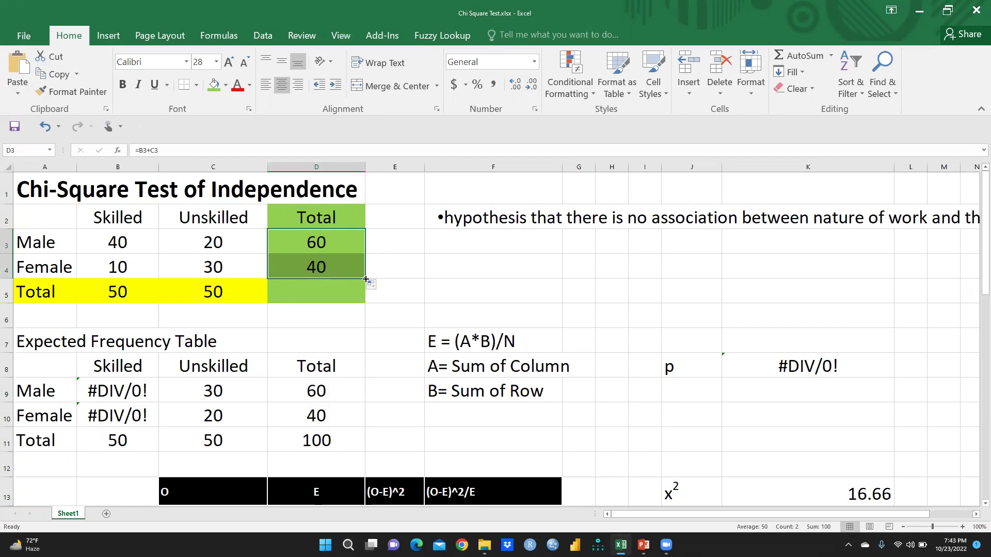
Calculate the grand total in D5 with the formula =SUM(D3:D4).
click(312, 296)
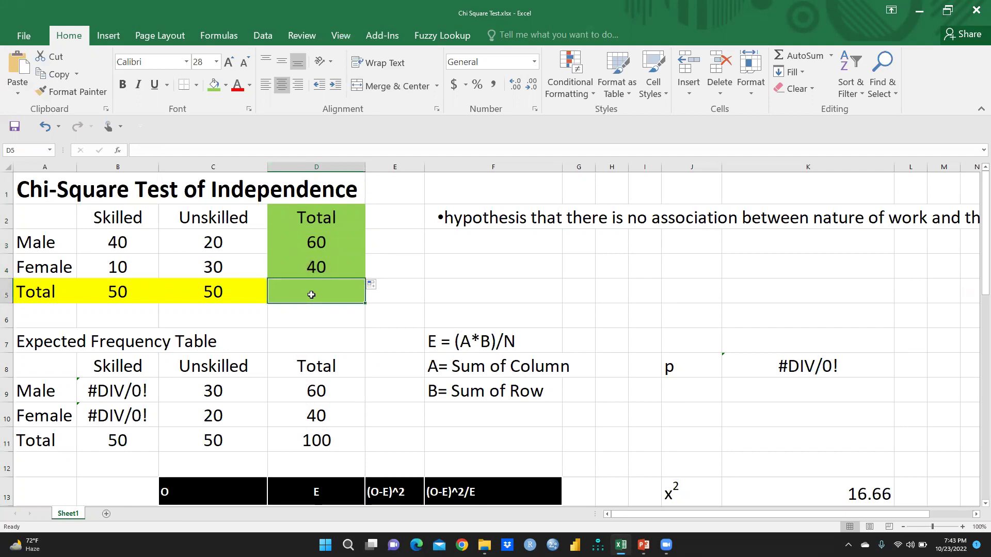
text(=sum)
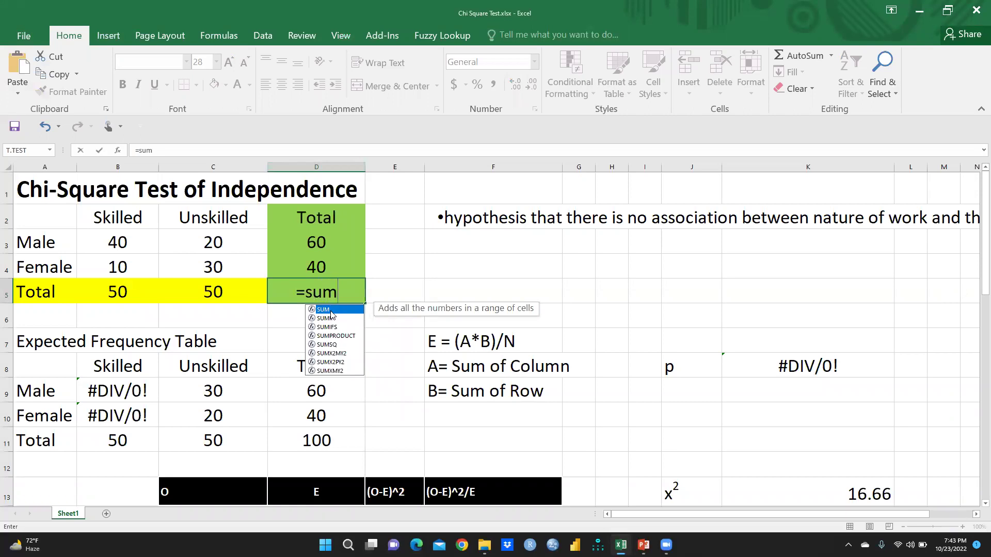
double_click(331, 310)
drag(313, 238, 314, 266)
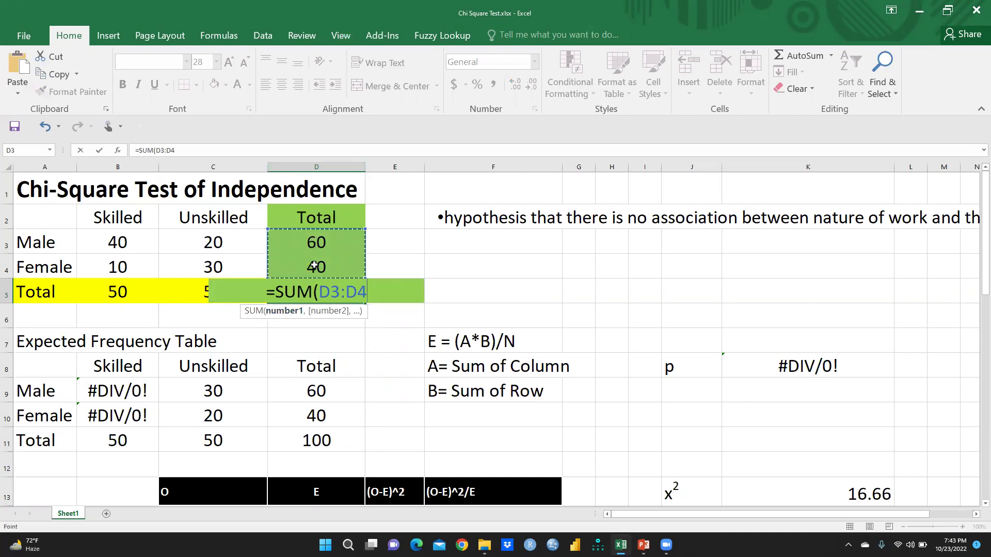
text())
key(Return)
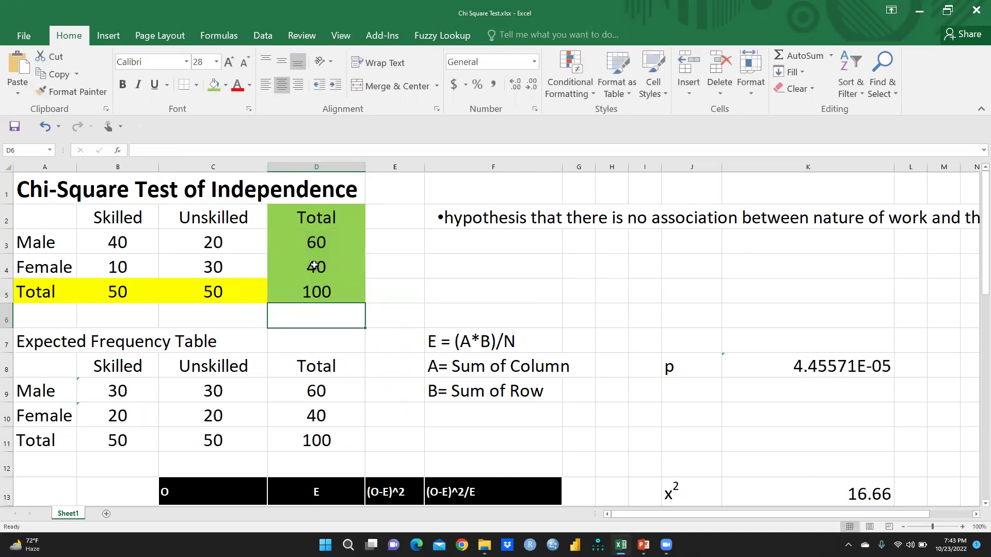
click(317, 290)
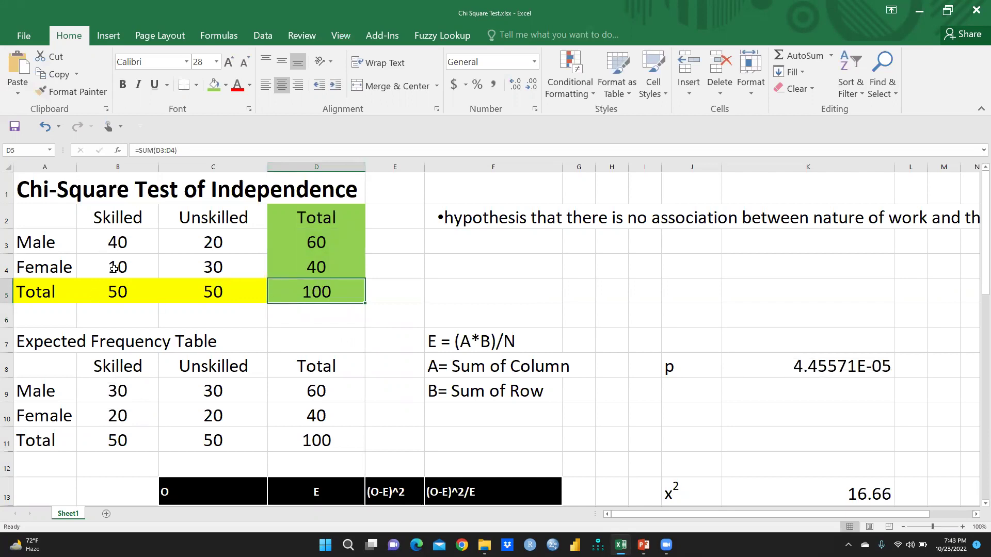
Clear the Skilled and Unskilled column totals in B5 and C5.
click(122, 292)
key(Delete)
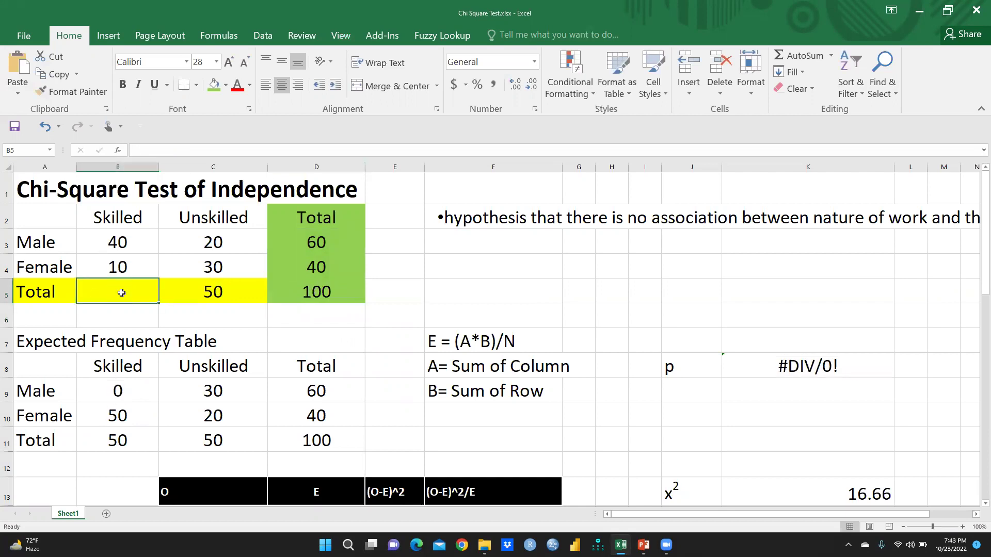
click(218, 293)
key(Delete)
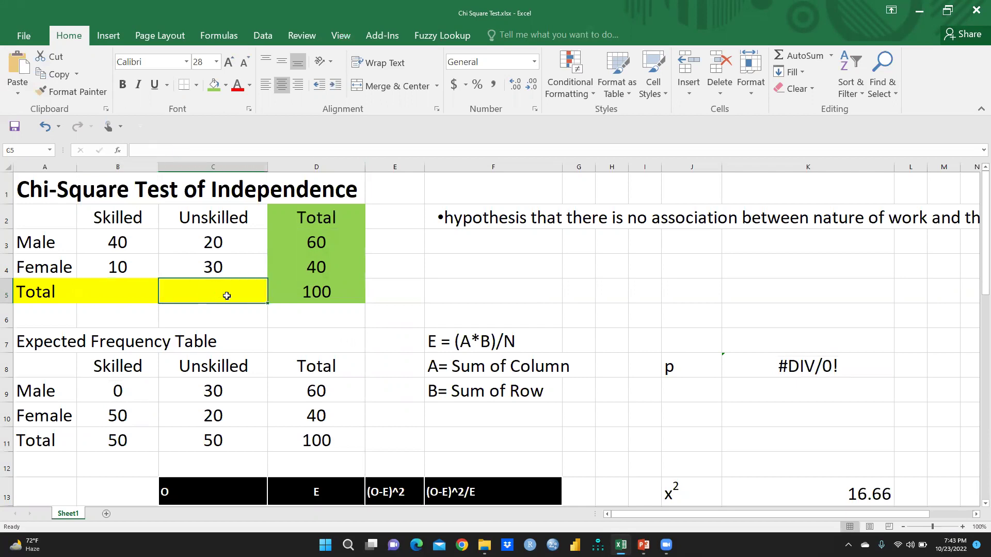
Calculate the Skilled total in B5 with =SUM(B3:B4) and fill the formula across to C5 for the Unskilled total.
click(125, 246)
click(123, 267)
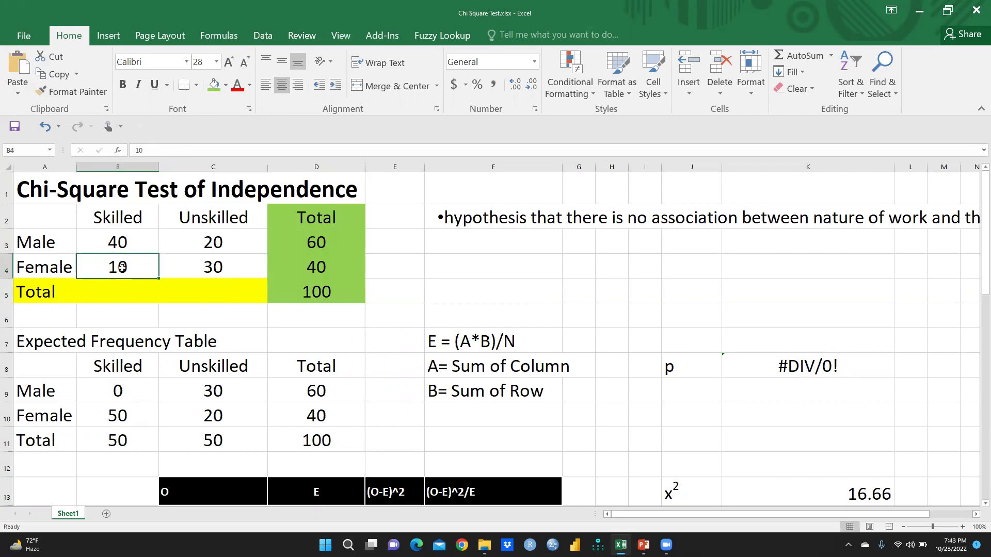
click(320, 290)
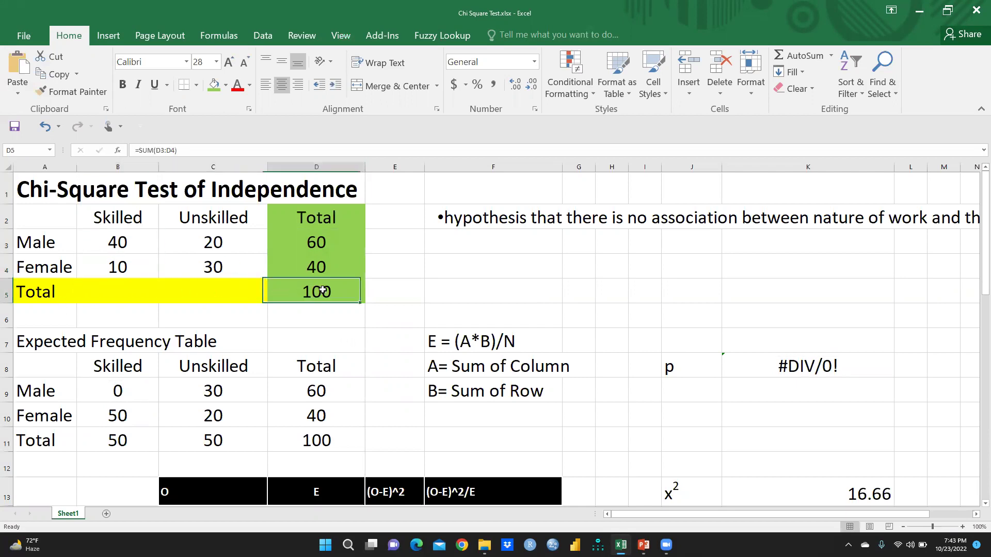
click(106, 293)
text(=)
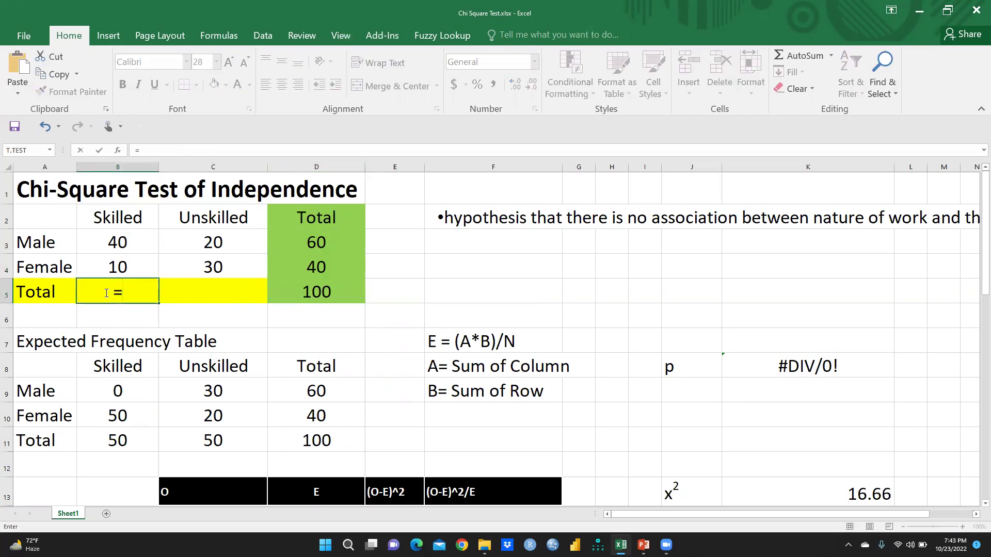
text(sum)
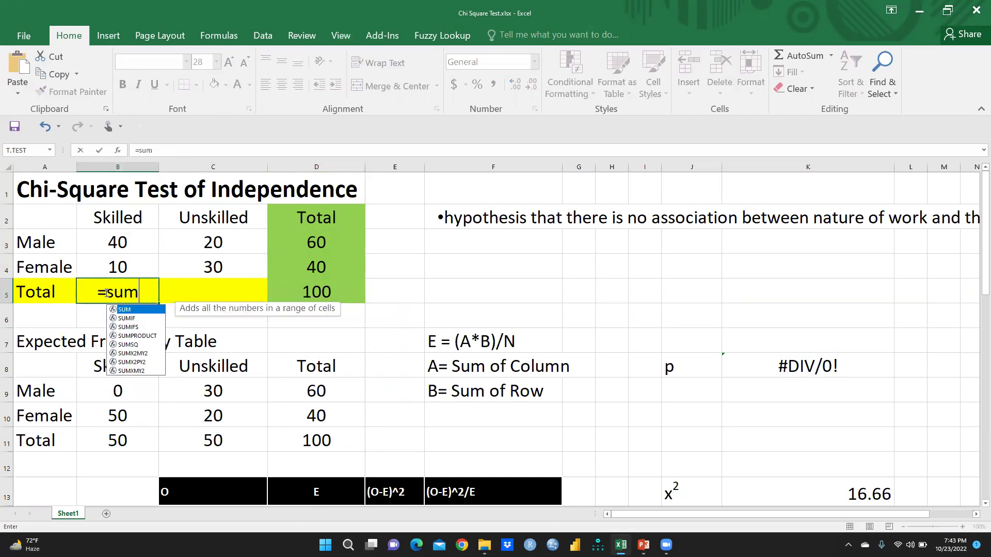
double_click(114, 309)
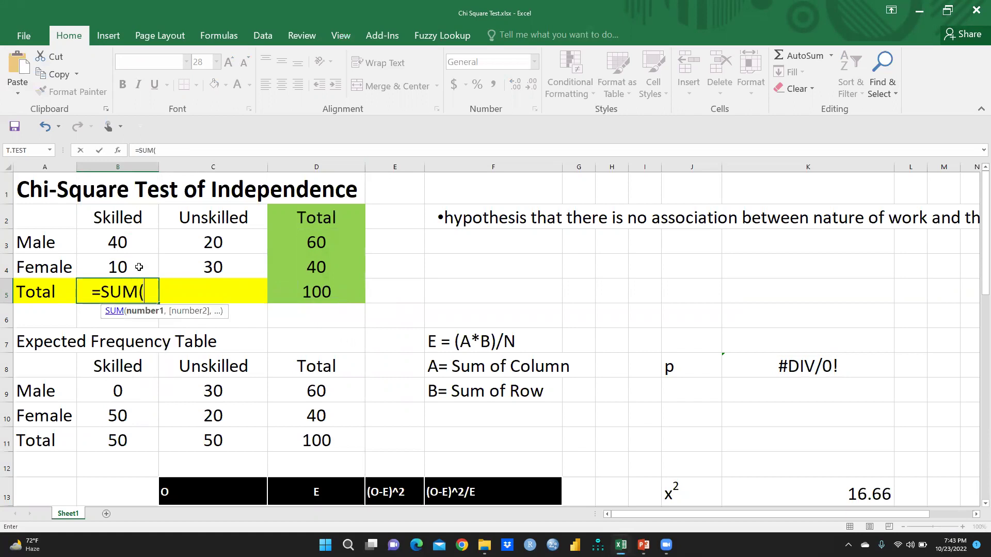
drag(125, 235, 126, 265)
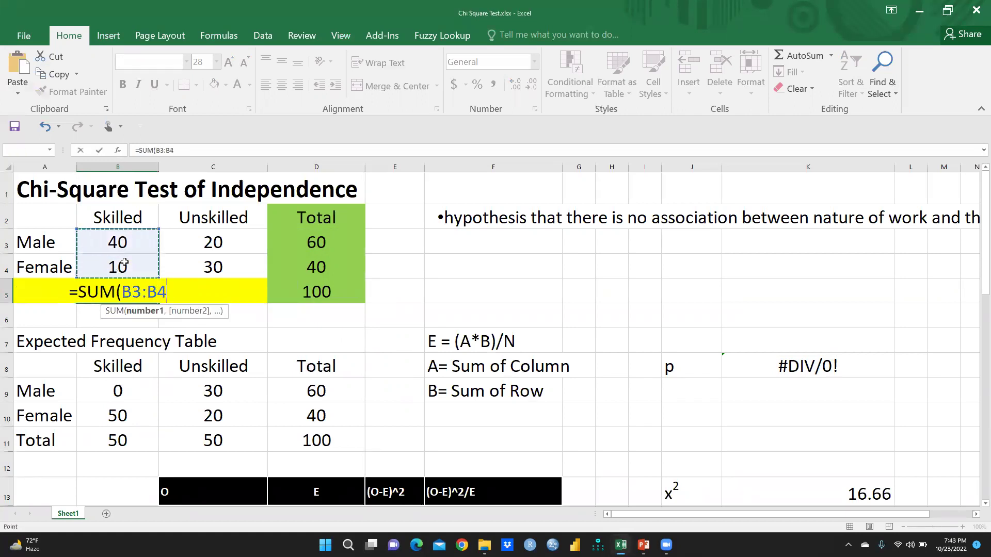
text())
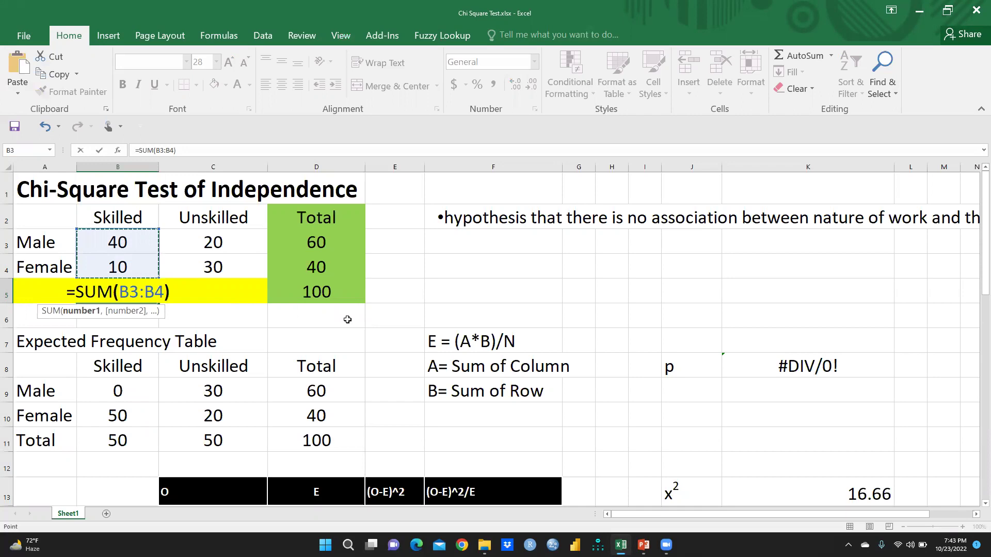
key(Return)
click(124, 288)
drag(158, 301, 227, 299)
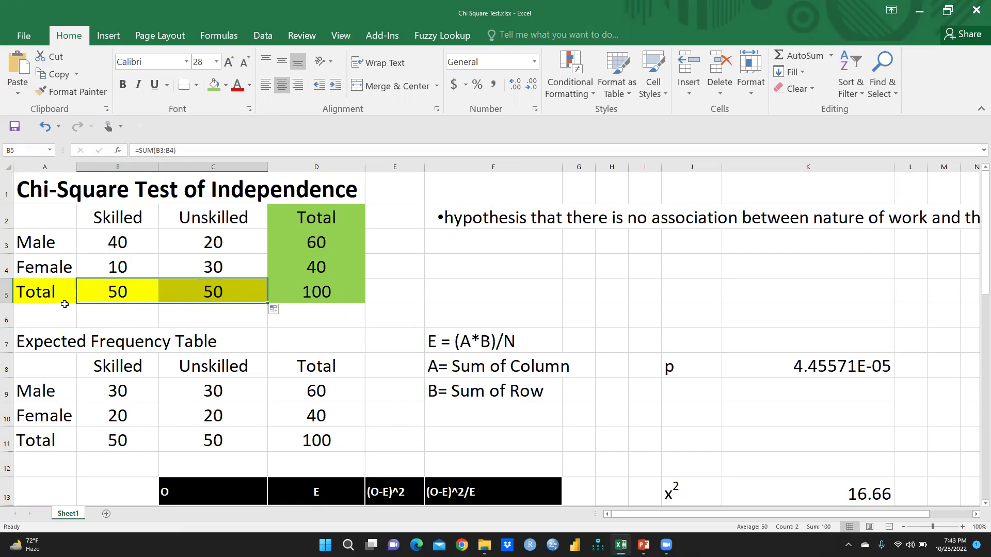
Read the full hypothesis statement in F2, check it against the Question 2 slide in PowerPoint, and return to the Excel workbook.
click(125, 292)
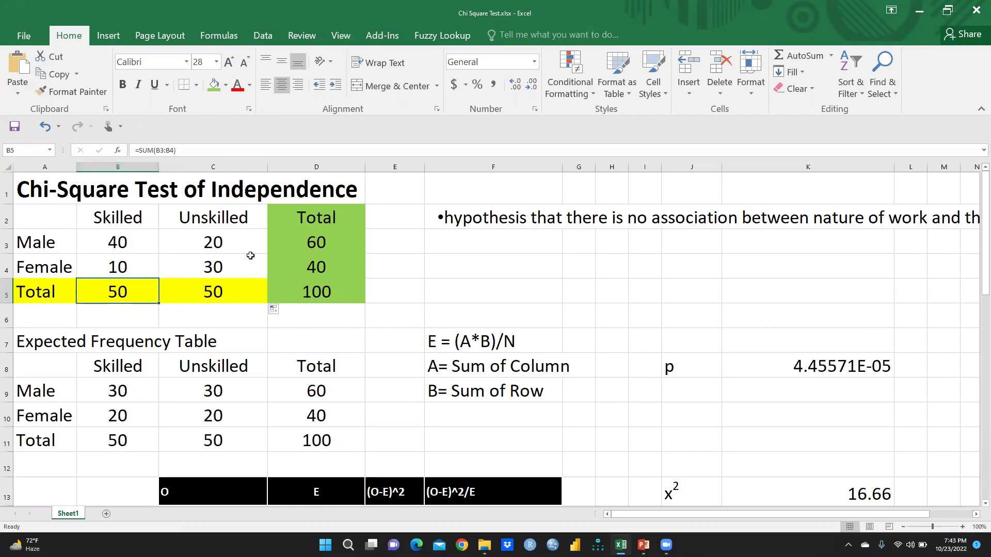
click(302, 238)
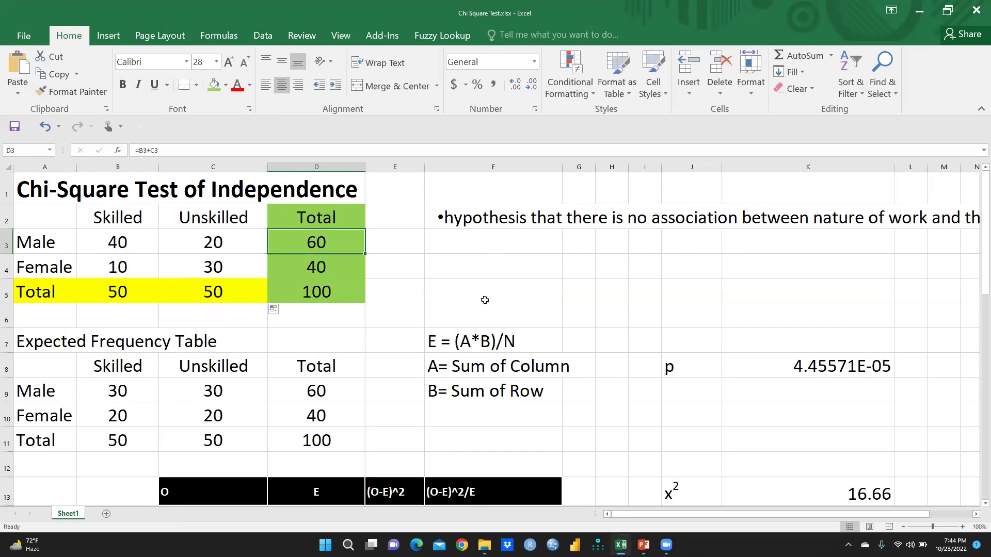
click(454, 219)
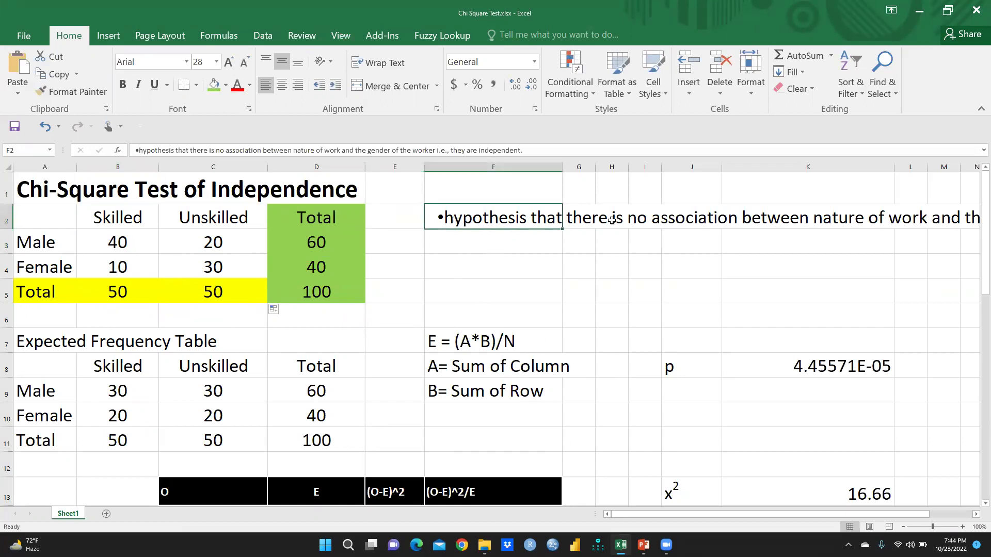
drag(650, 517, 744, 522)
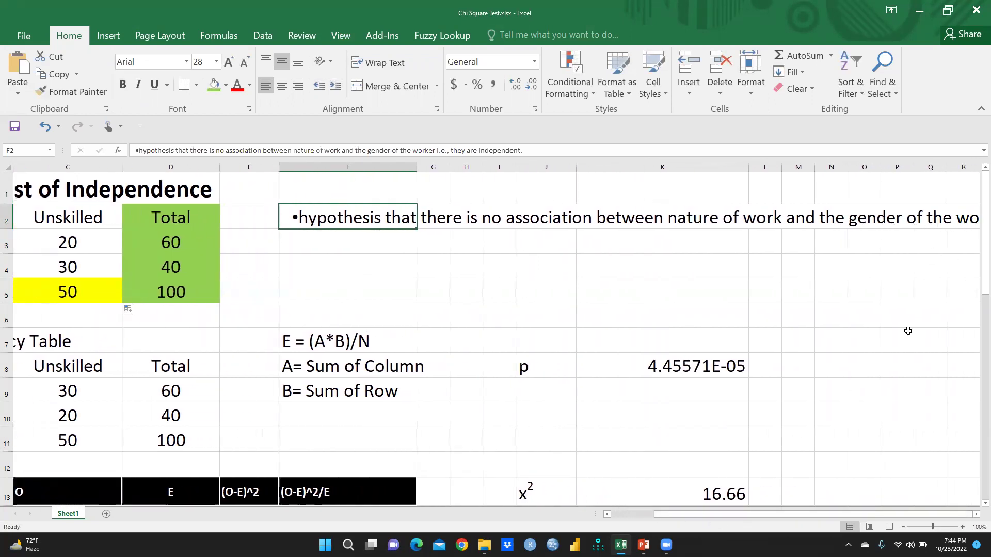
click(916, 215)
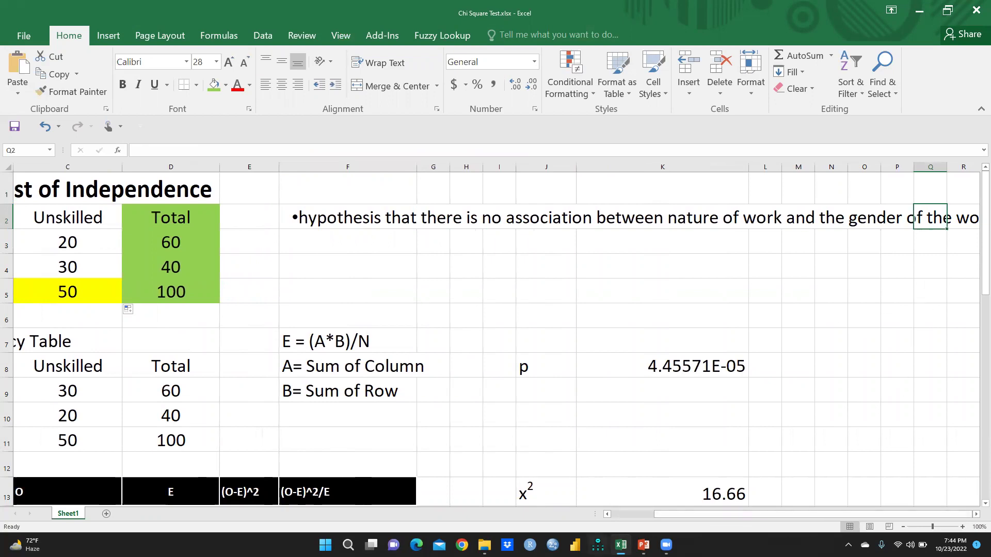
drag(695, 514, 568, 532)
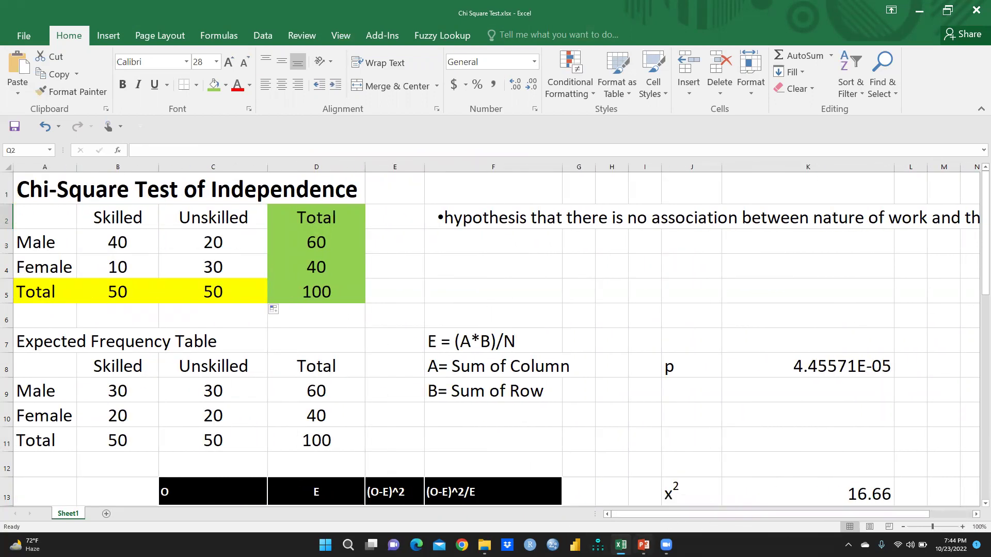
key(alt+Tab)
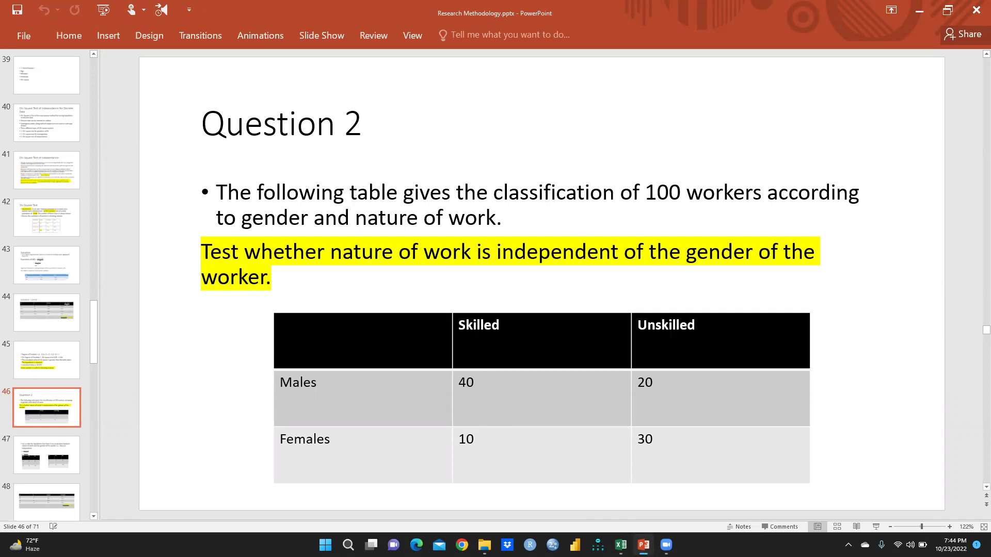
click(621, 545)
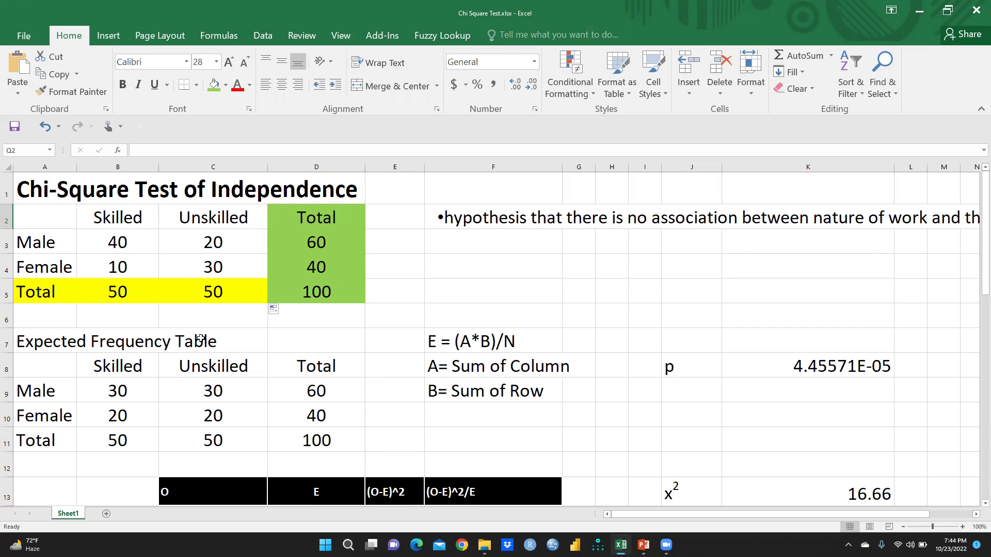
Enter the label "Excepected Fequency" in F6, directly above the E = (A*B)/N formula.
click(455, 349)
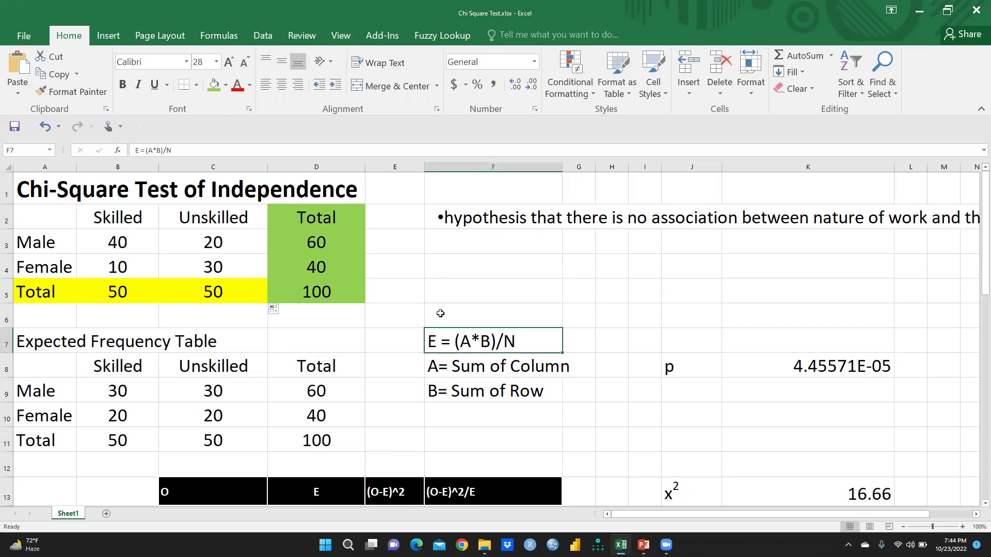
click(464, 313)
text(Ex)
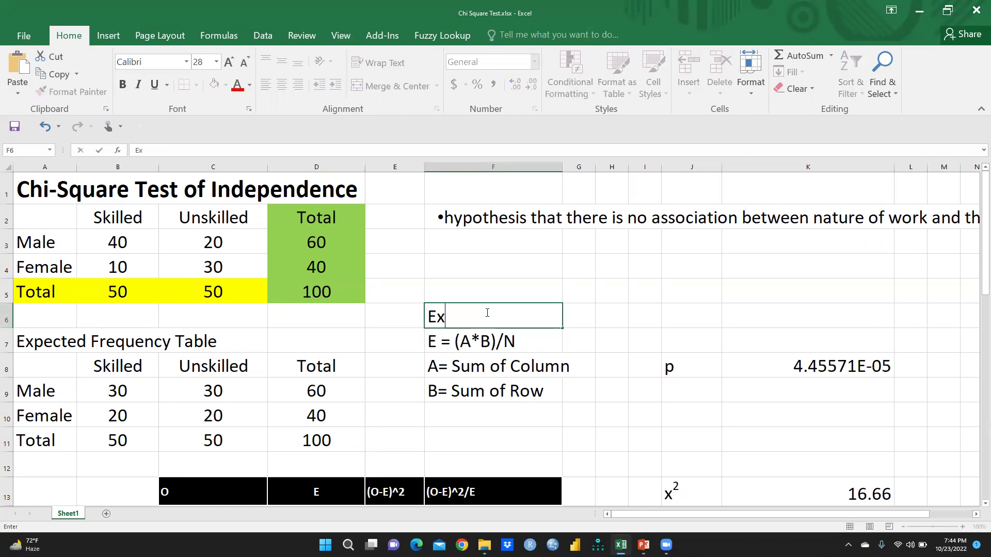
text(cepect)
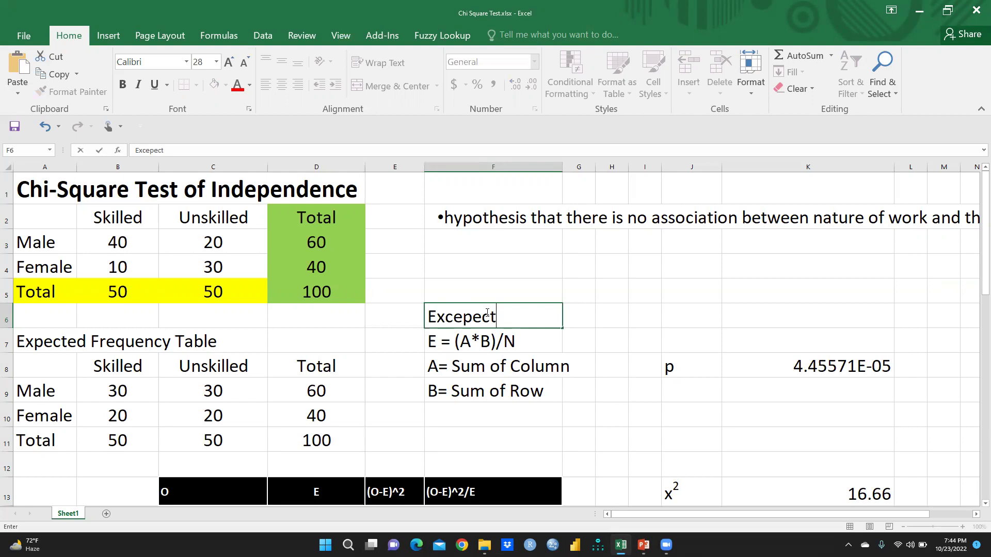
text(ed Requency)
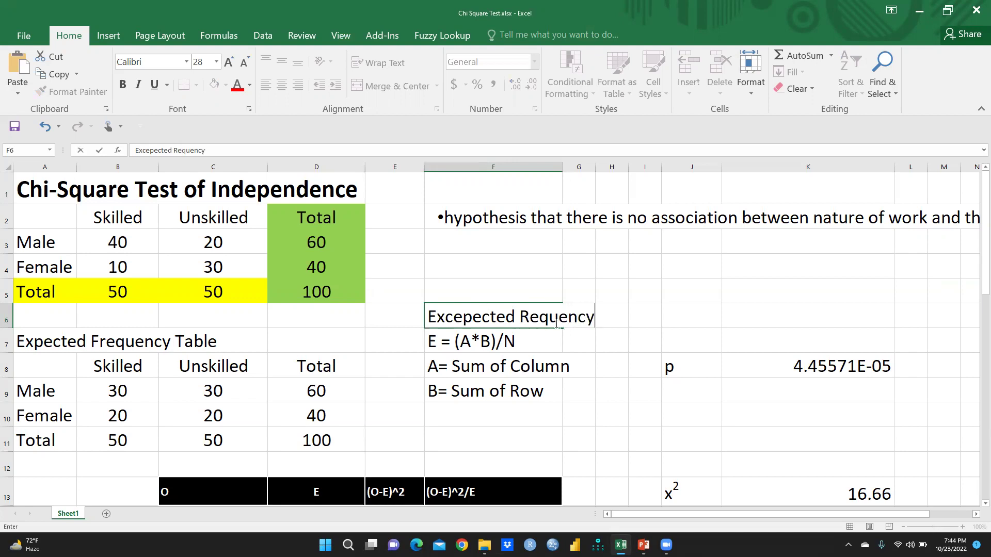
key(BackSpace)
text(F)
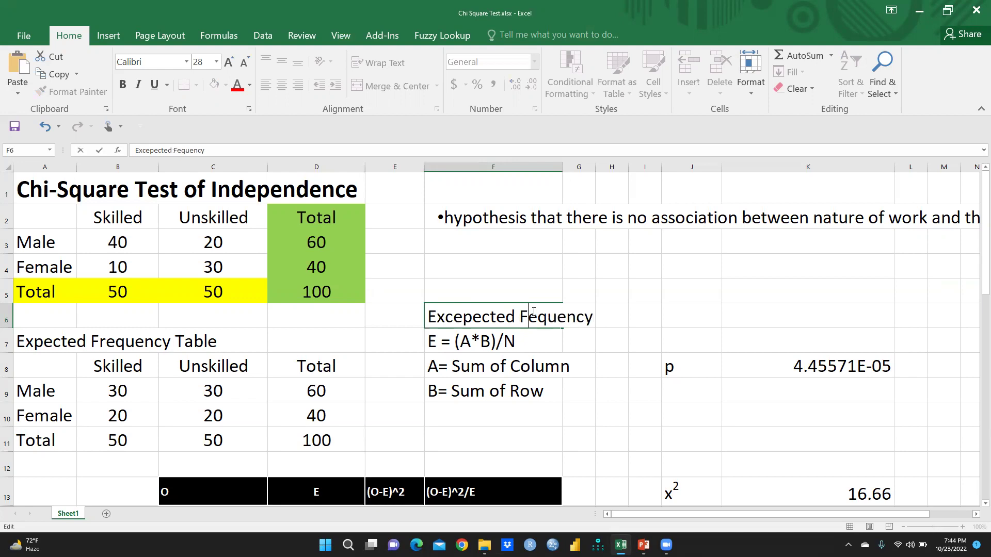
click(612, 364)
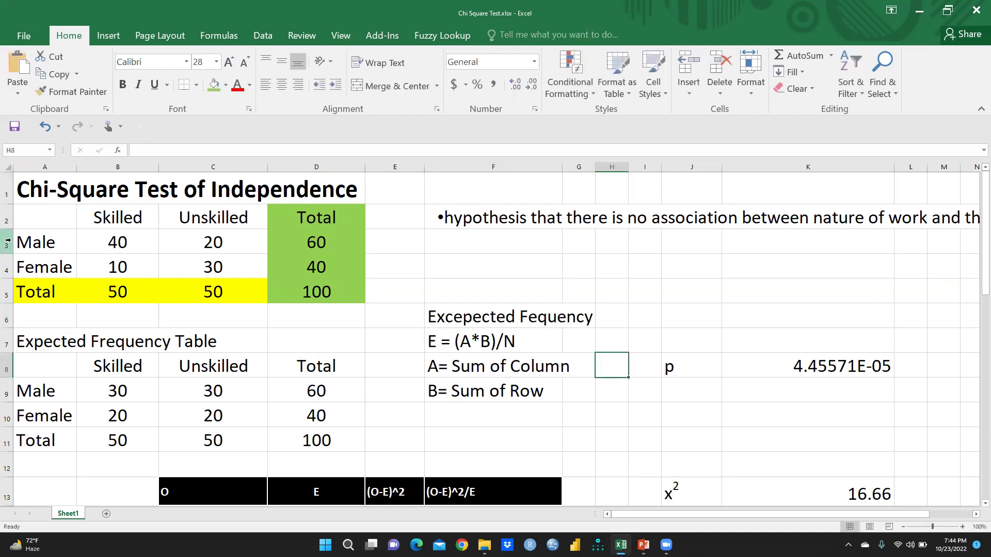
Insert a new row above the observed data table and enter the heading "Observed Frequency" in A2.
right_click(7, 217)
click(26, 288)
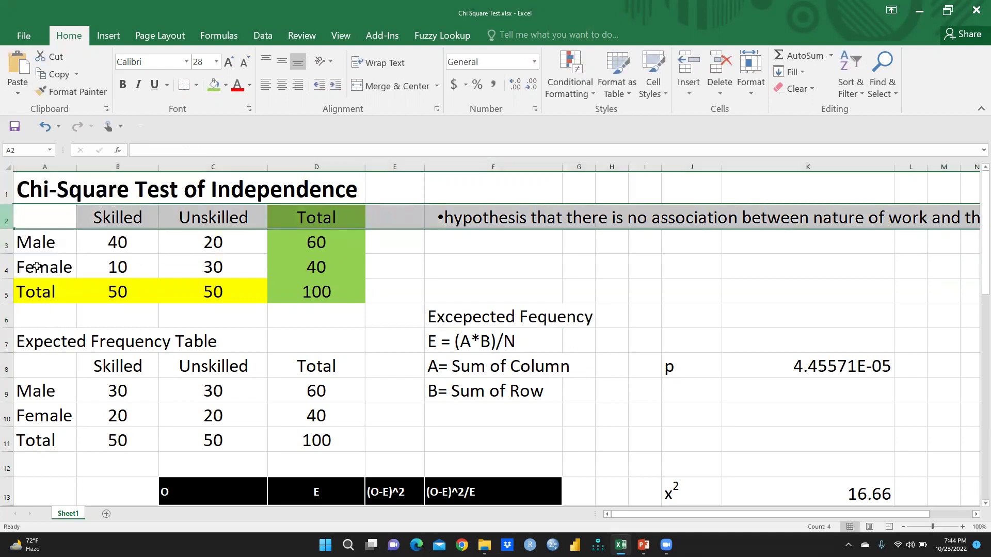
click(54, 217)
text(O)
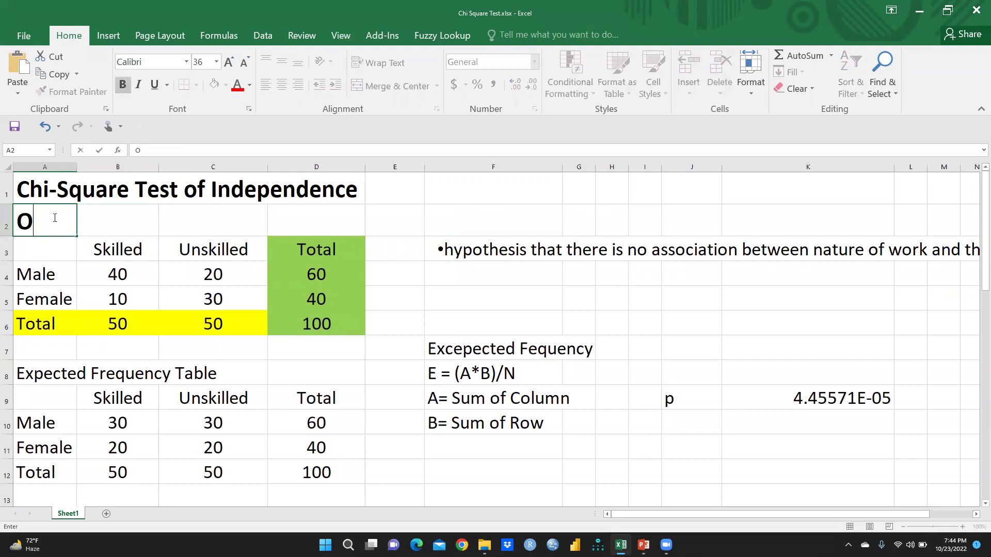
text(bserved Frequency)
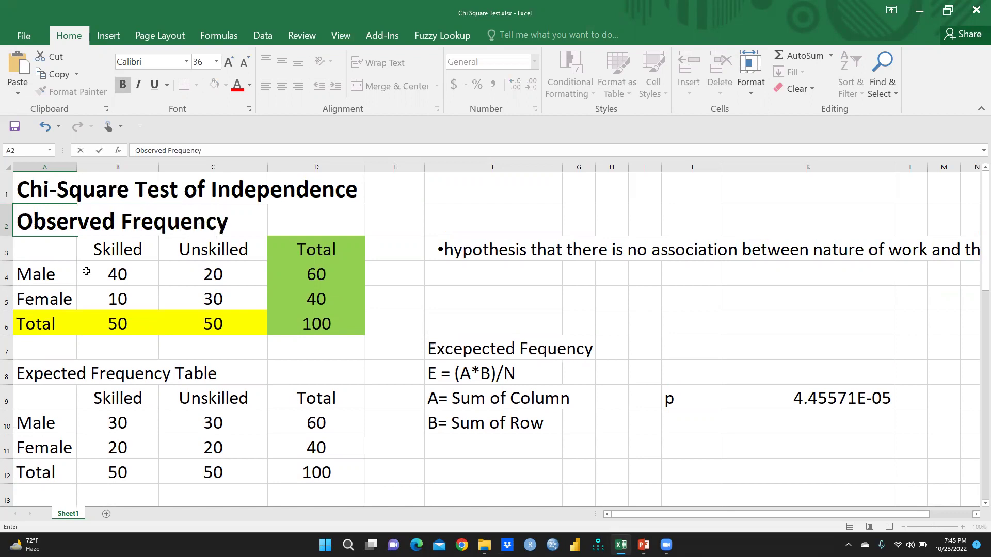
click(120, 221)
Make the Expected Frequency Table heading in row 8 bold.
drag(29, 374, 229, 376)
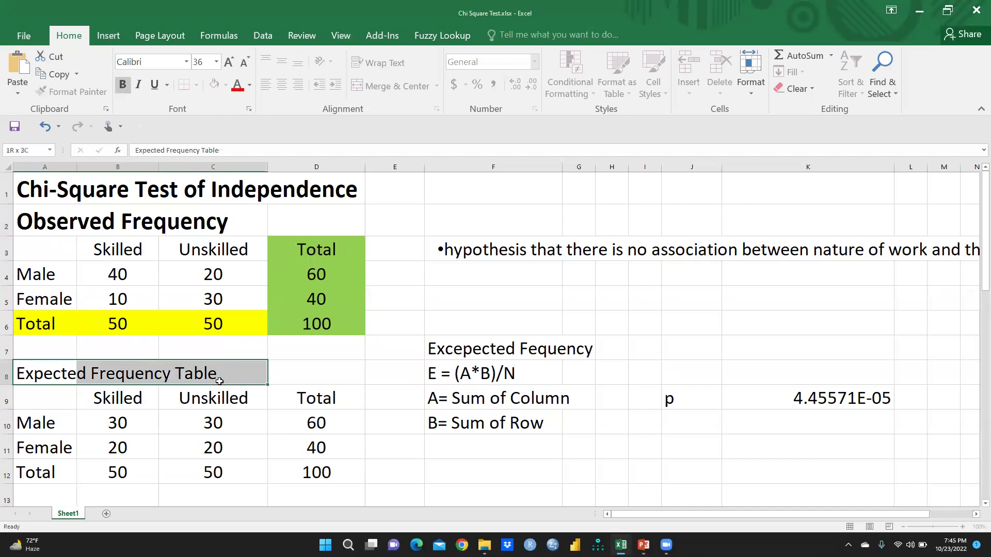
click(123, 84)
click(455, 352)
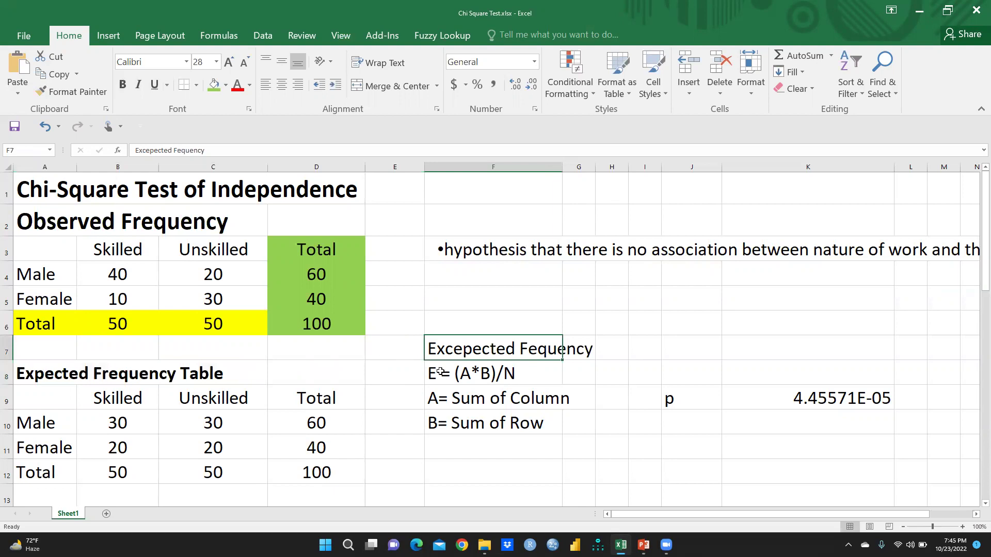
Add the definition "N= Total Number" in F11, below the row-sum definition of the expected frequency formula.
scroll(440, 371, down, 1)
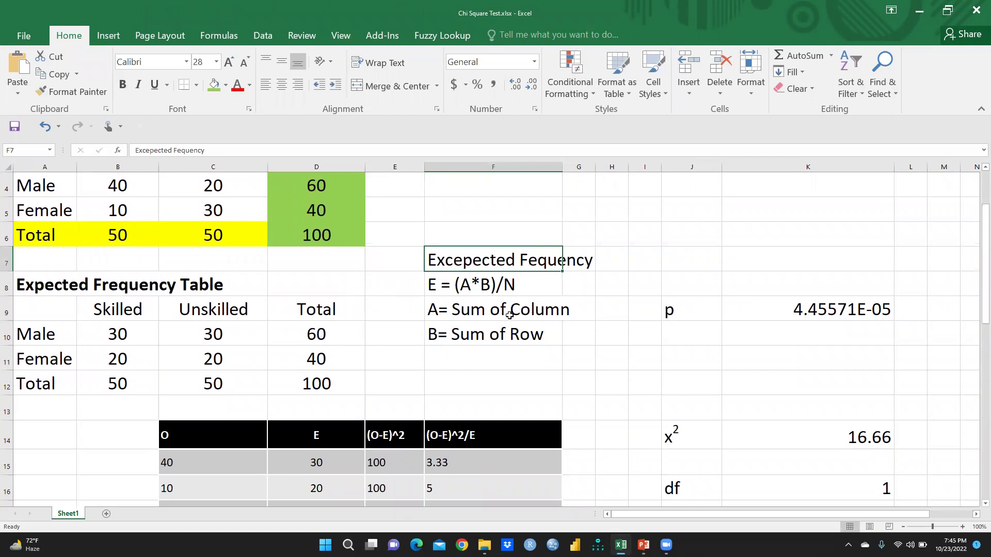
click(485, 284)
click(514, 338)
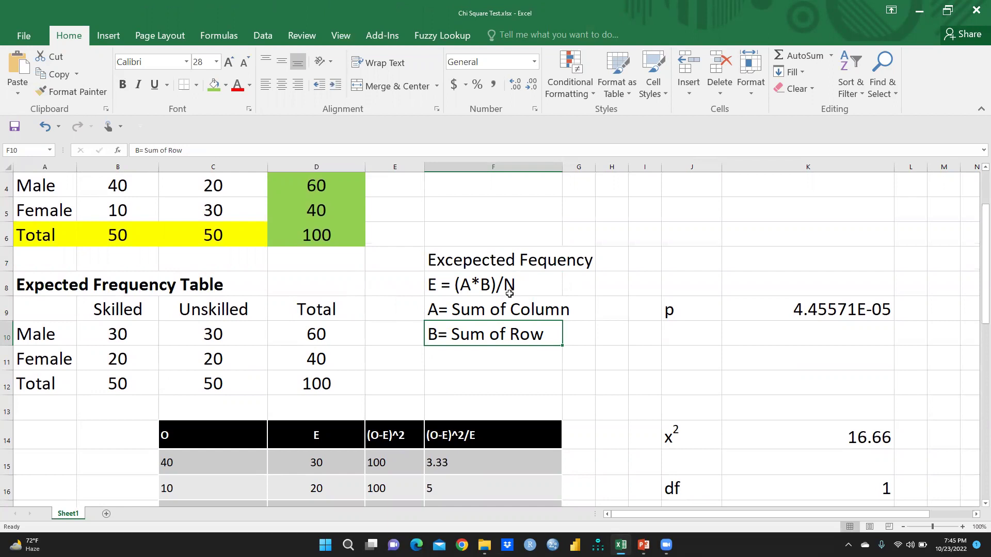
click(440, 359)
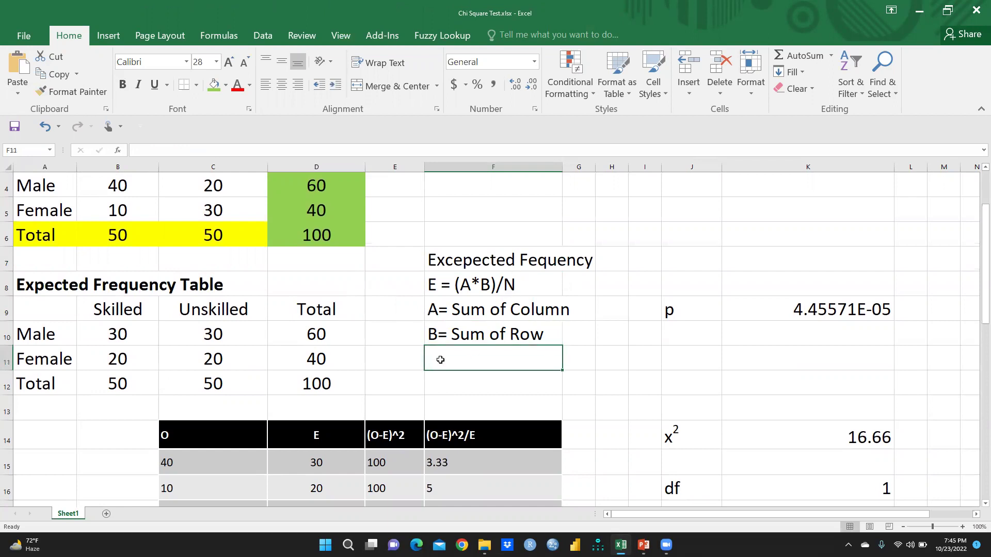
text(N)
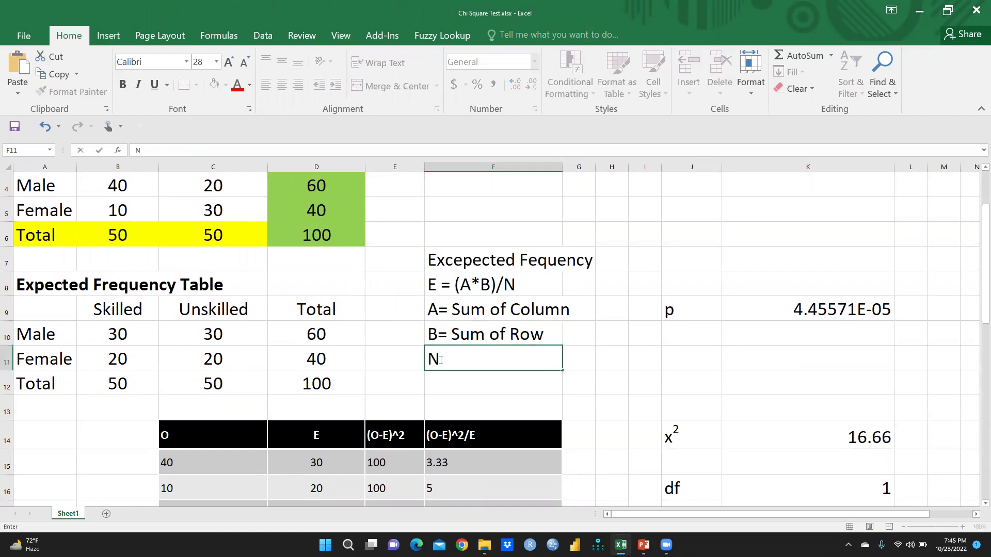
text(= Total Number)
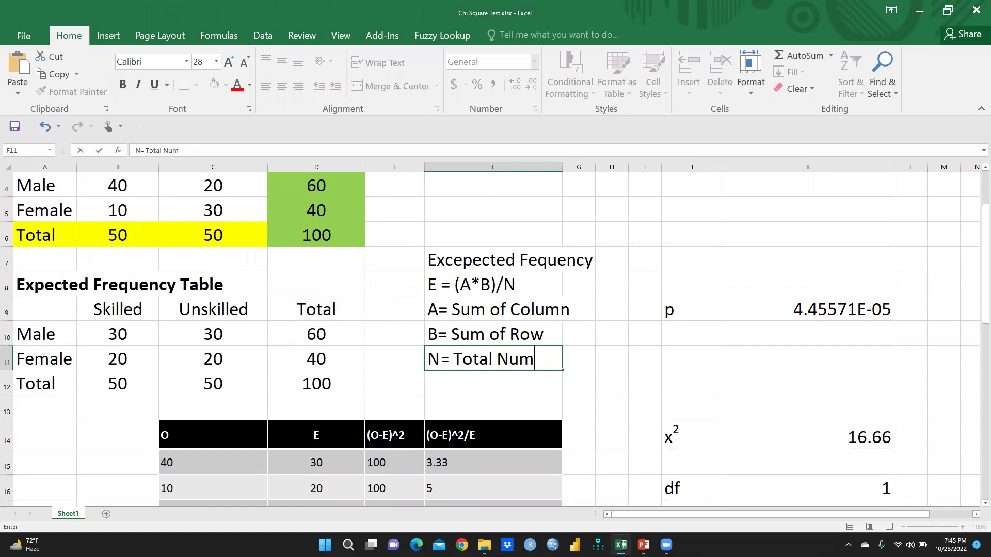
click(605, 341)
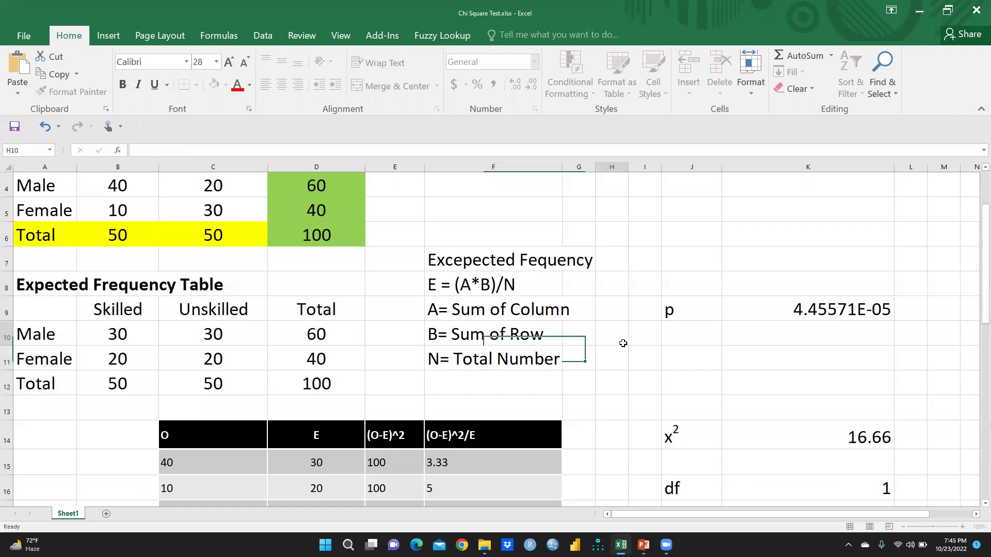
click(112, 334)
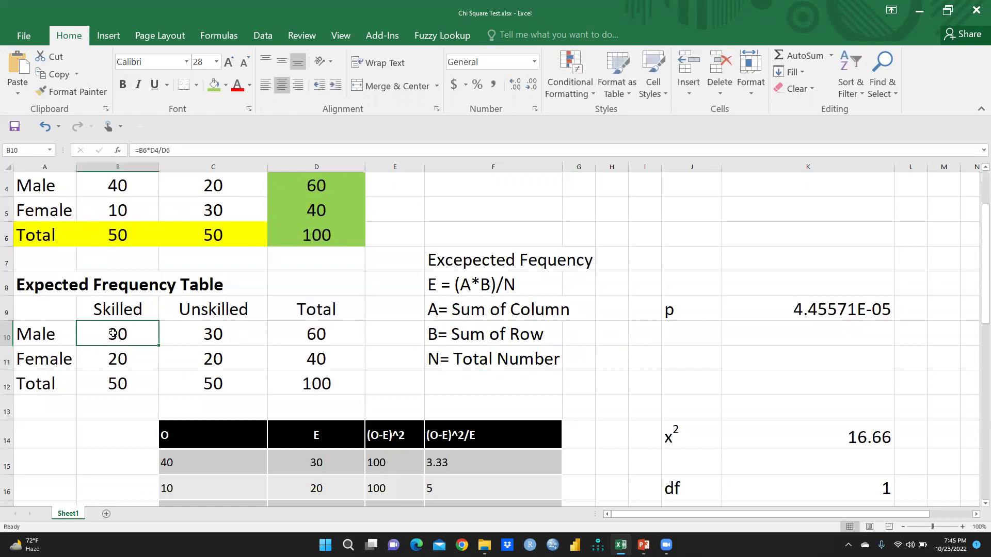
key(Delete)
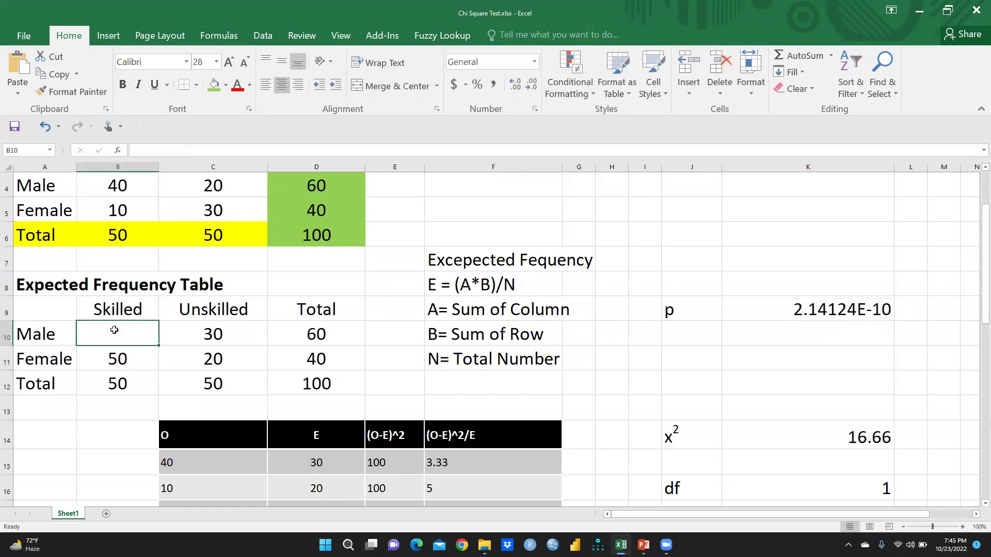
text(=)
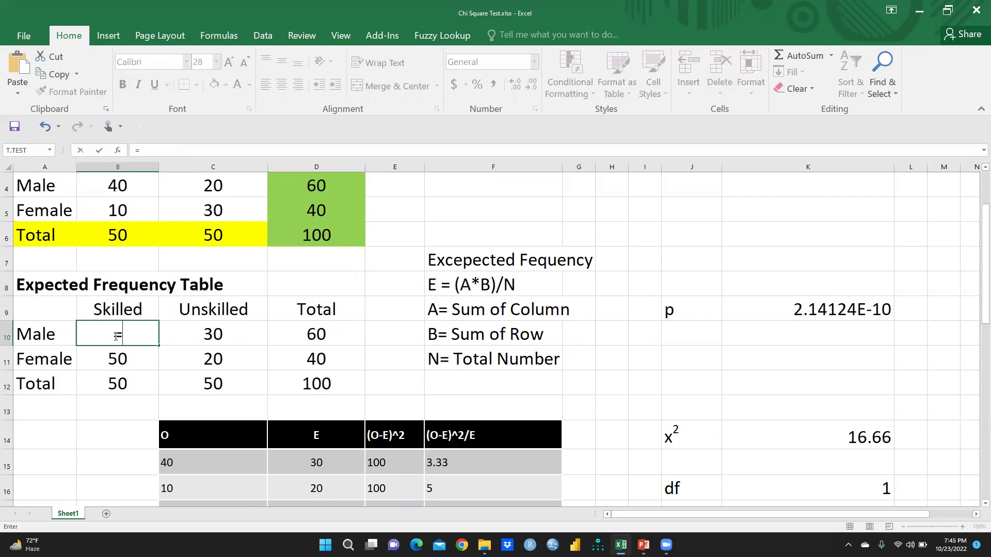
scroll(118, 336, up, 1)
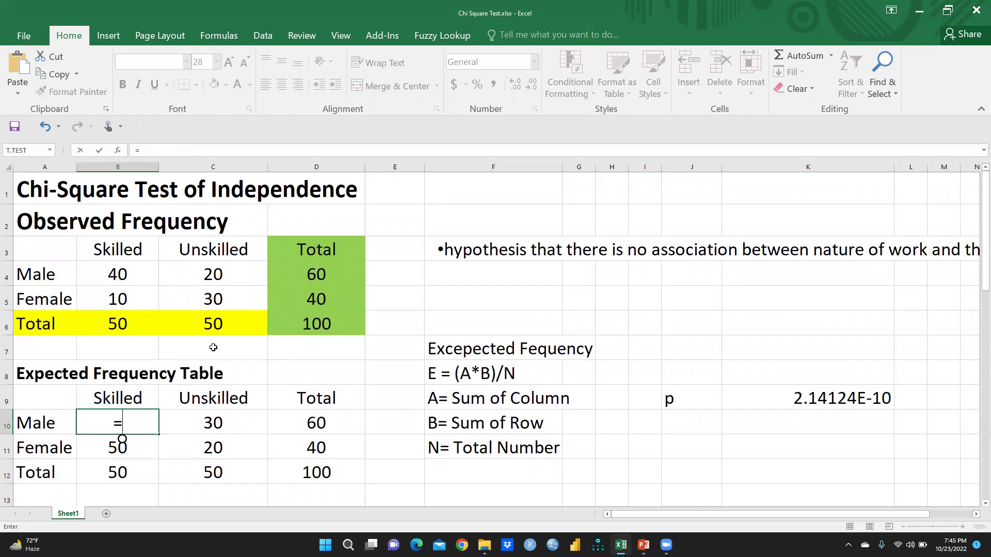
drag(316, 422, 324, 473)
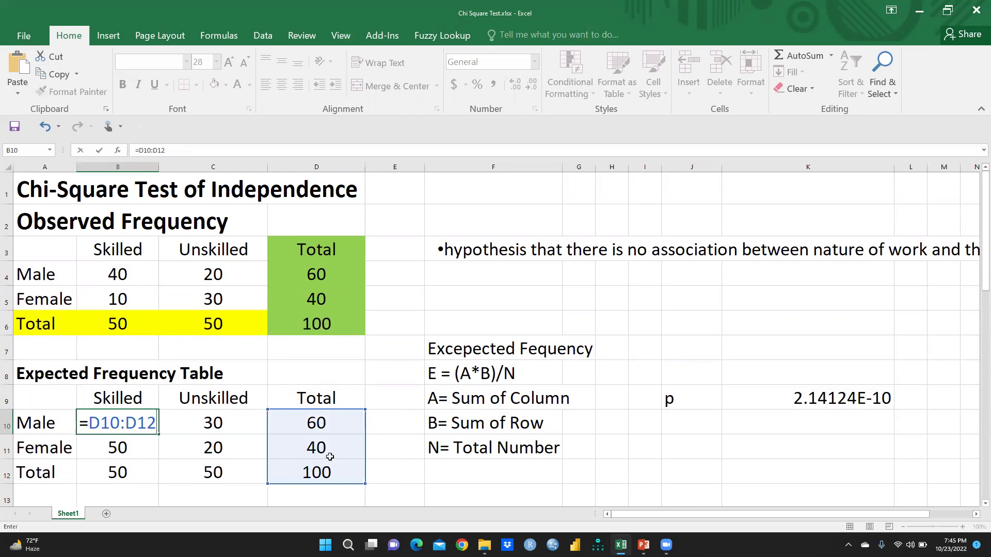
click(327, 449)
Clear all values and totals from the expected frequency table in B10:D12, keeping its row and column labels.
drag(316, 422, 304, 463)
key(Delete)
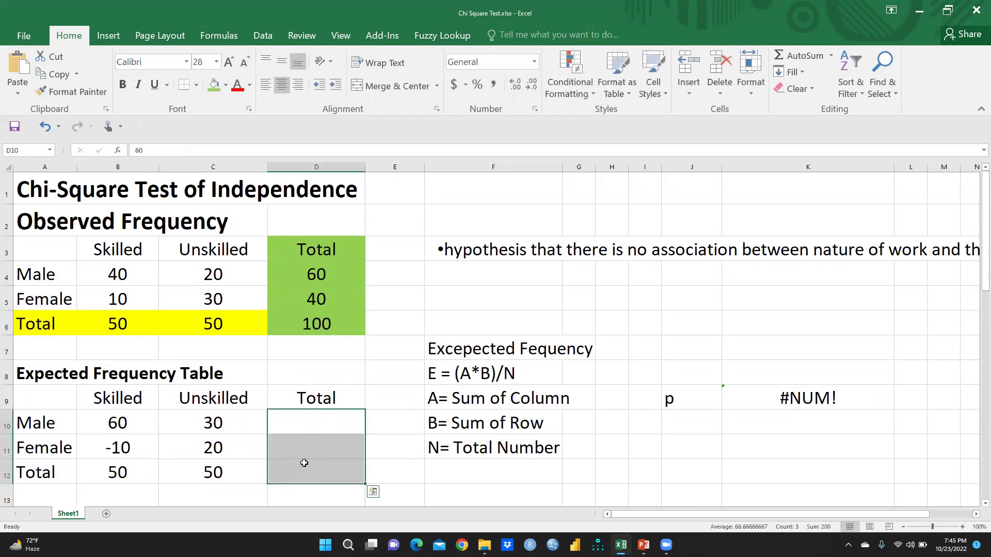
drag(212, 419, 214, 473)
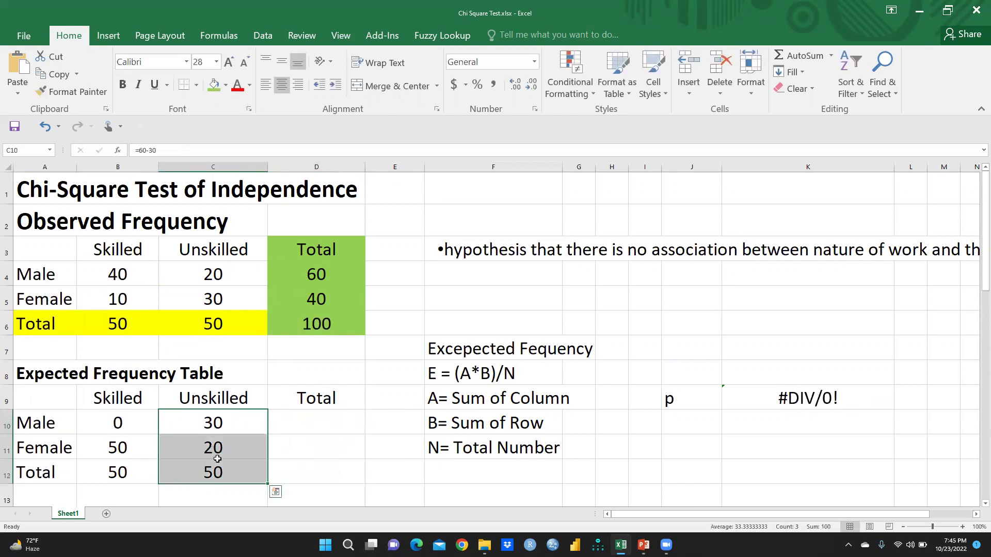
key(Delete)
drag(144, 457, 131, 472)
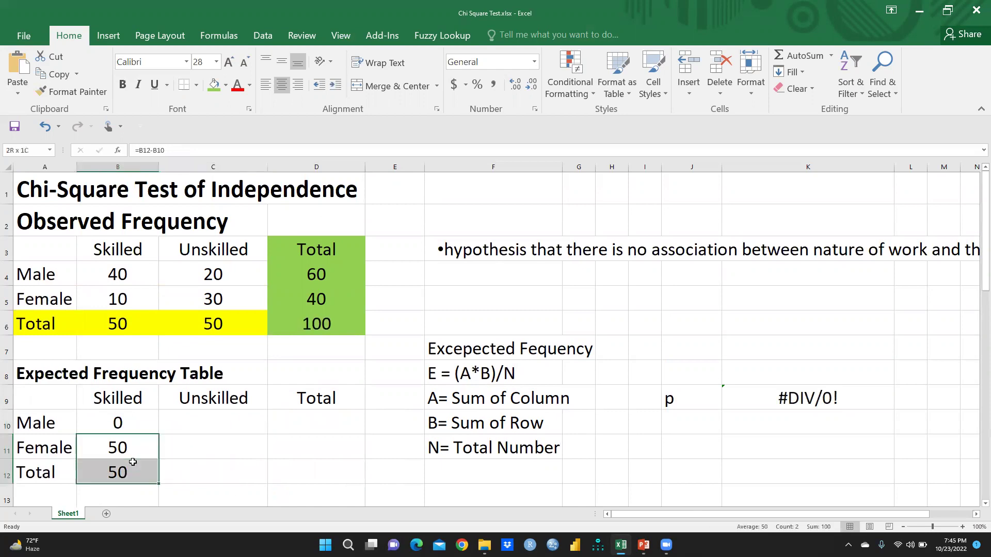
key(Delete)
click(131, 415)
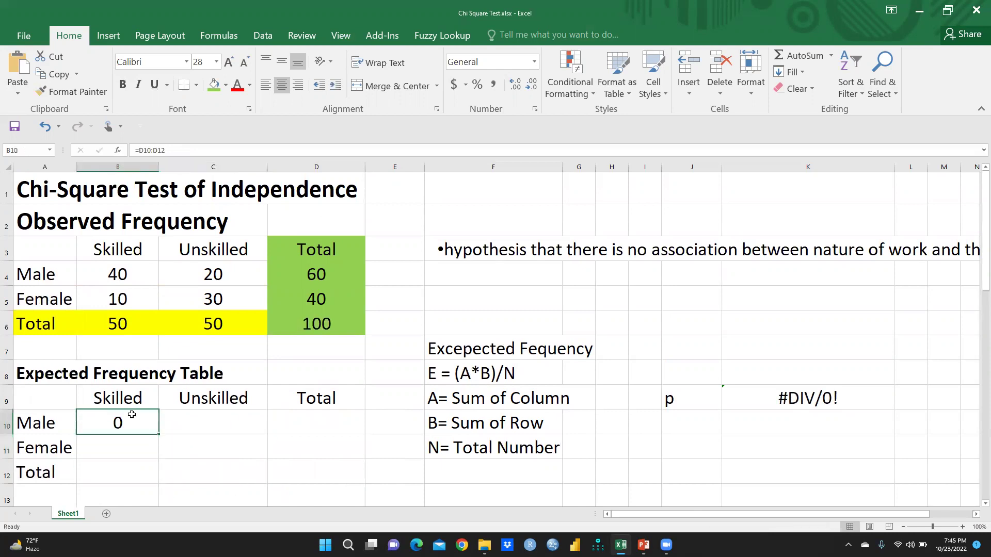
key(Delete)
Calculate the expected frequency for Male Skilled in B10 with the formula =B6*D4/D6.
text(=)
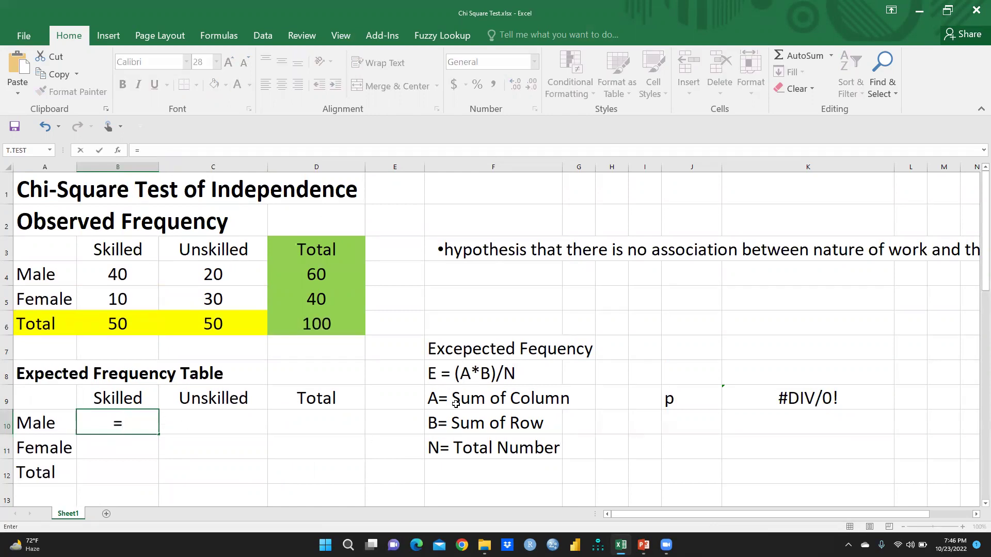
click(117, 324)
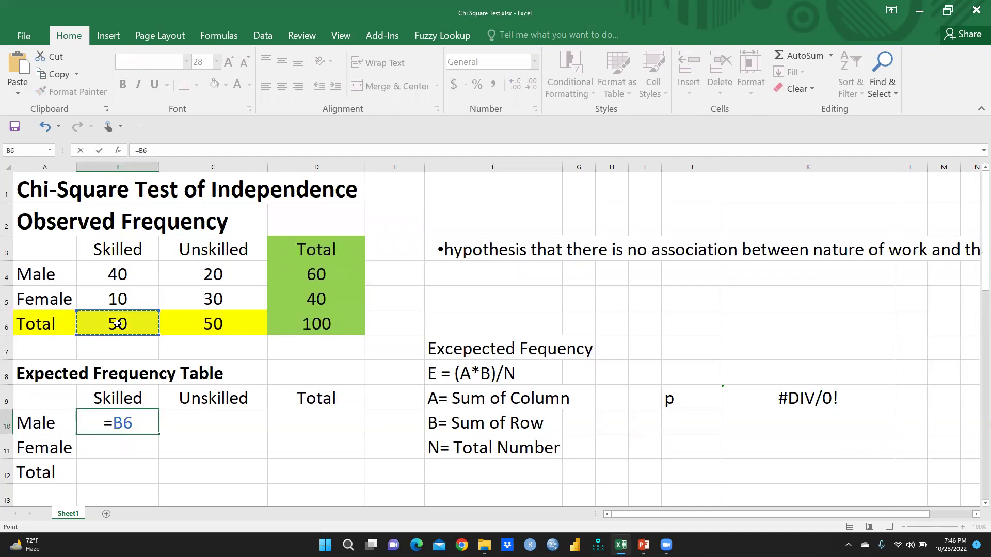
text(*)
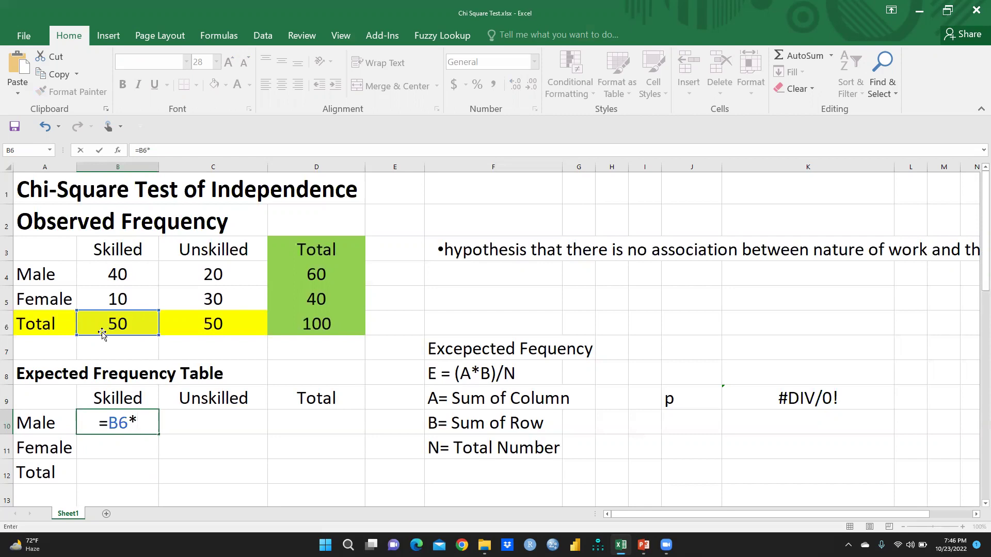
click(317, 274)
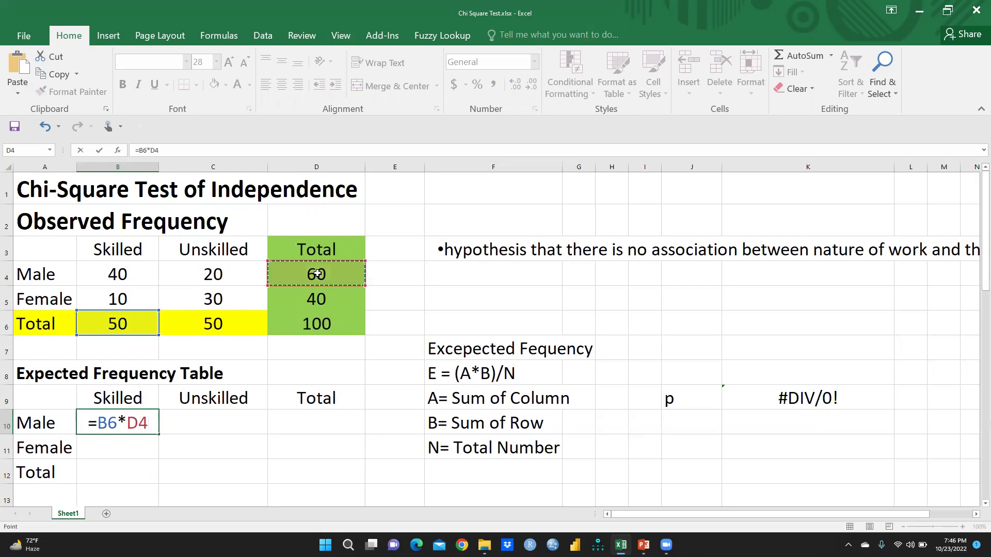
text(/)
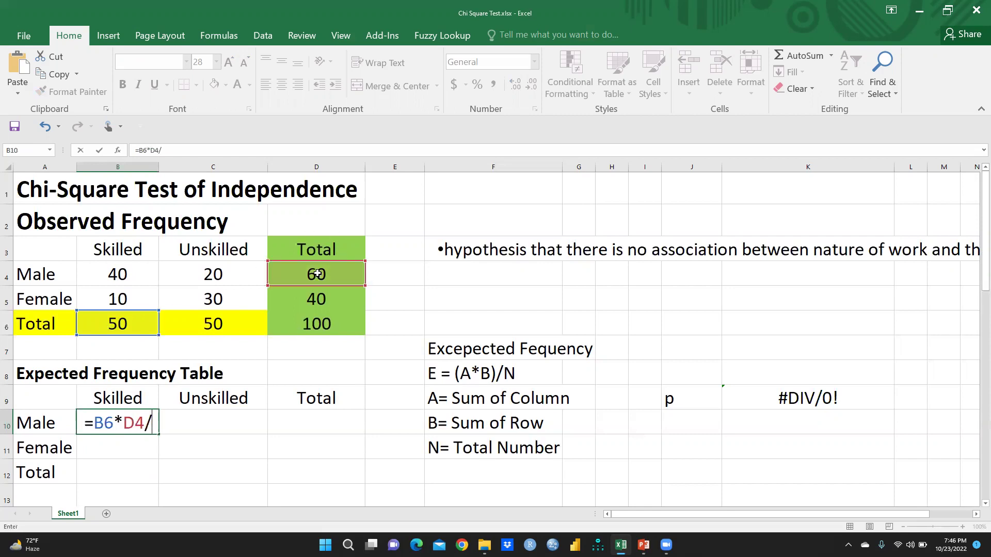
click(305, 325)
key(Return)
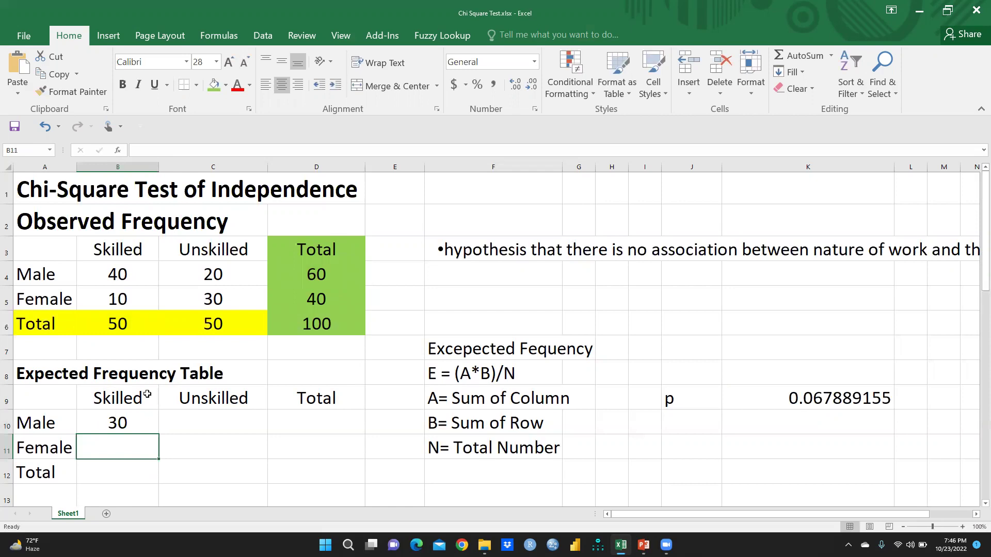
click(125, 420)
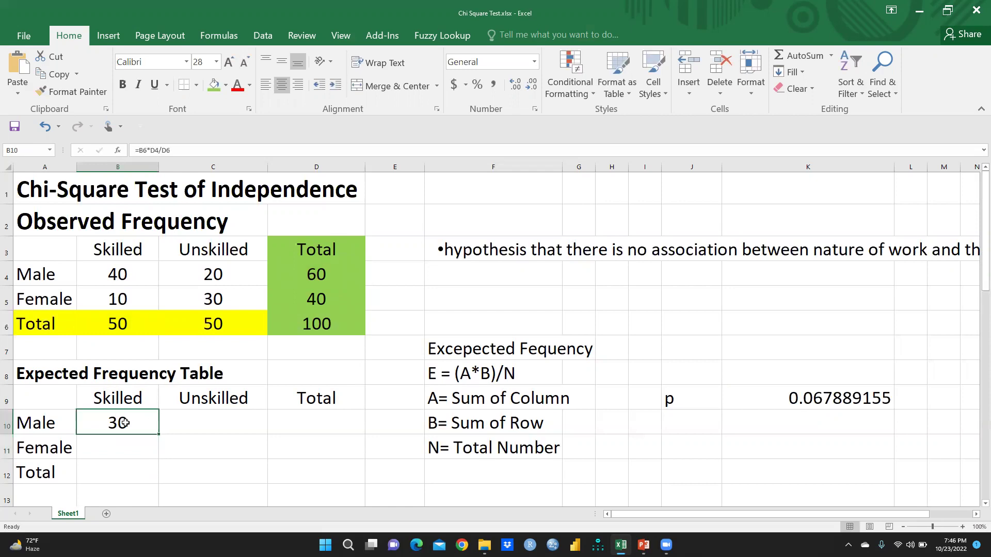
Calculate the expected frequency for Female Skilled in B11 with the formula =B6*D5/D6.
click(122, 452)
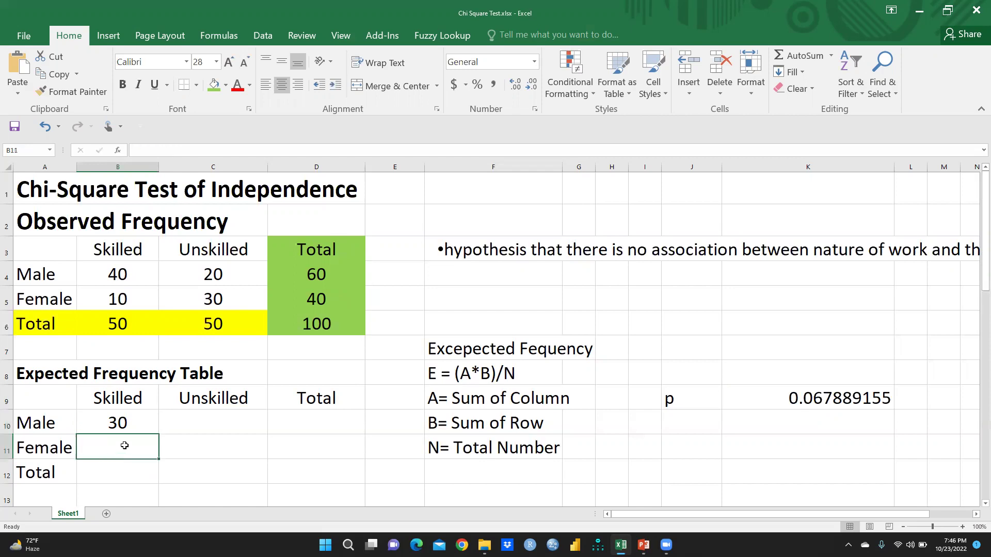
text(=)
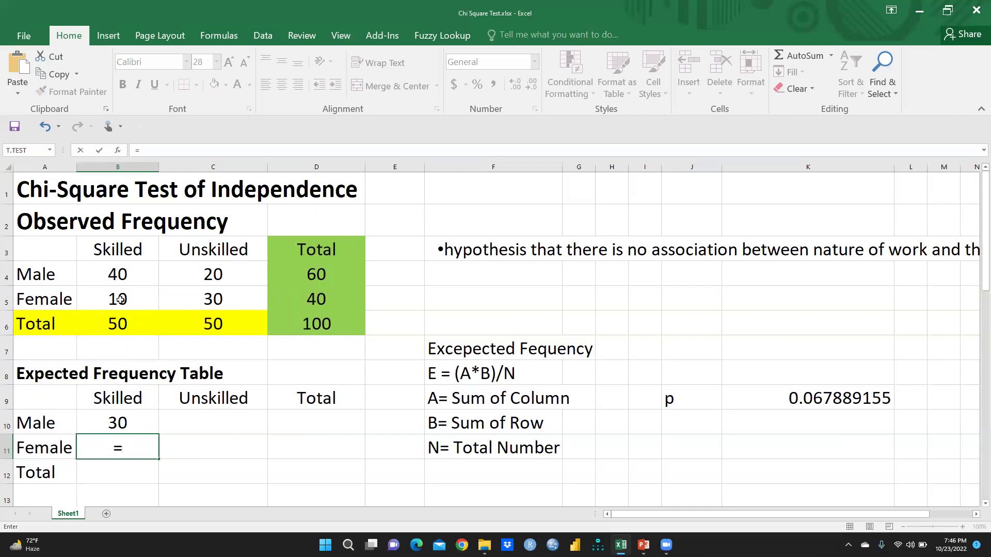
click(119, 322)
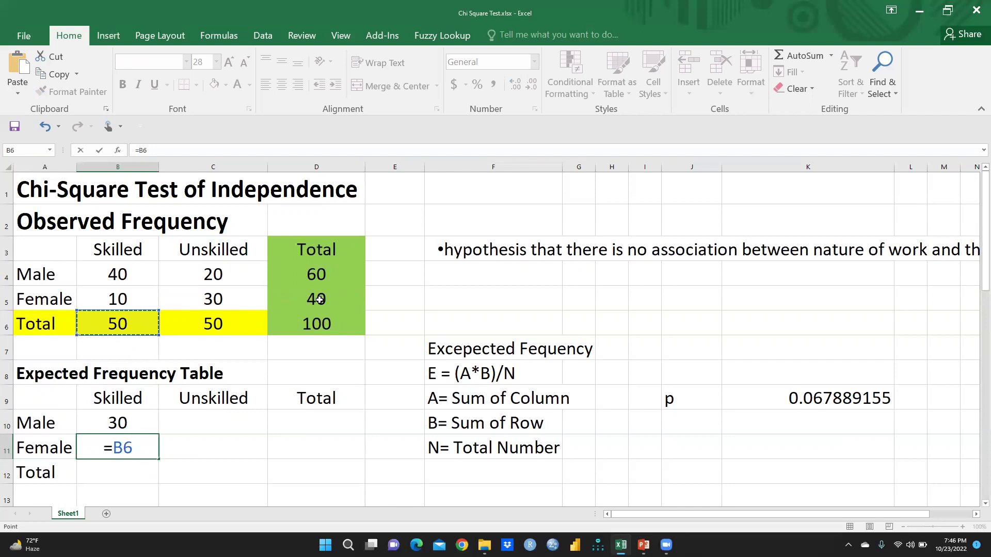
text(*)
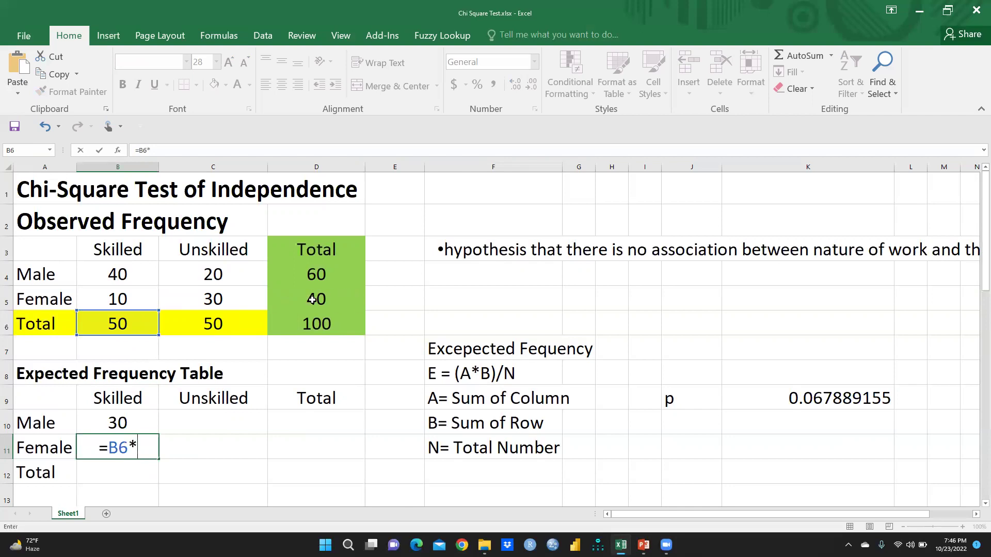
click(314, 299)
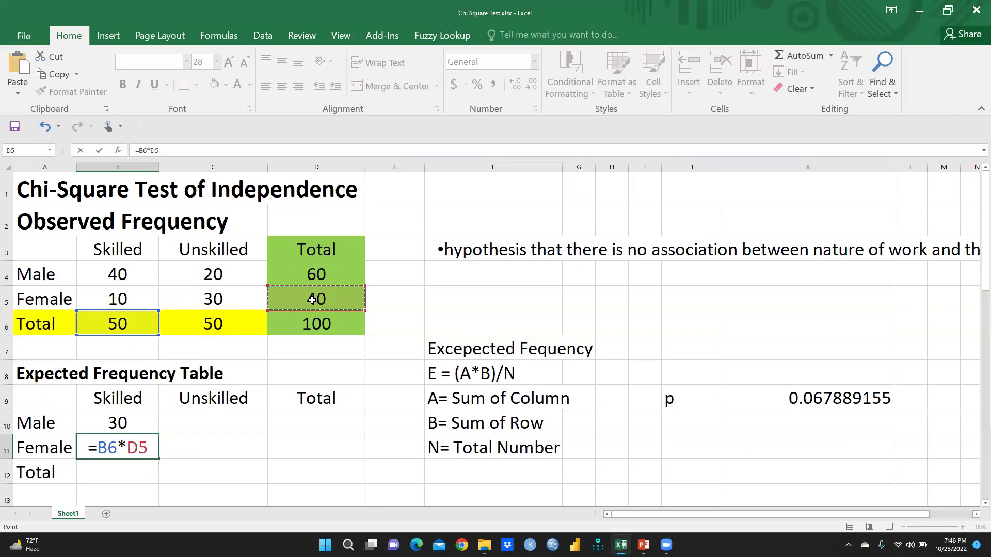
text(/)
click(316, 325)
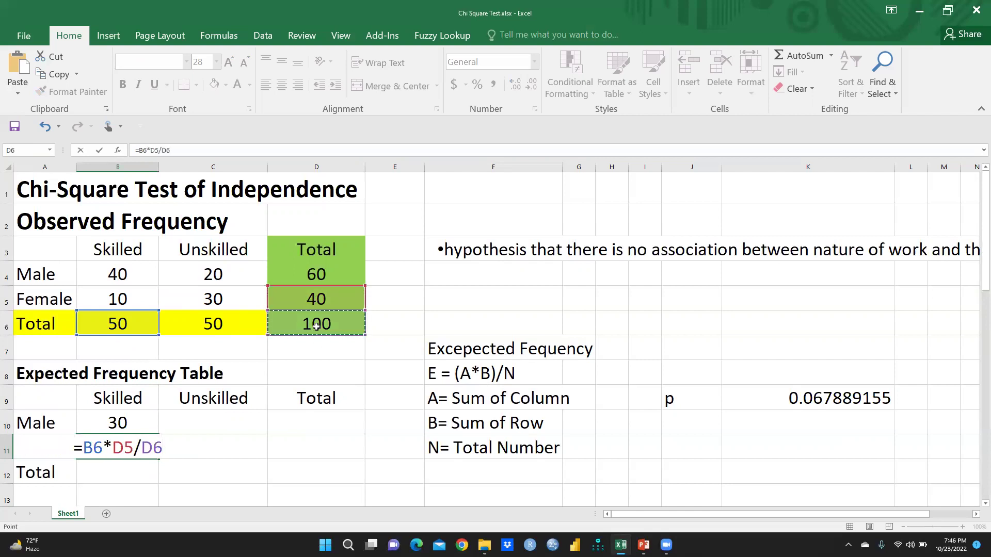
key(Return)
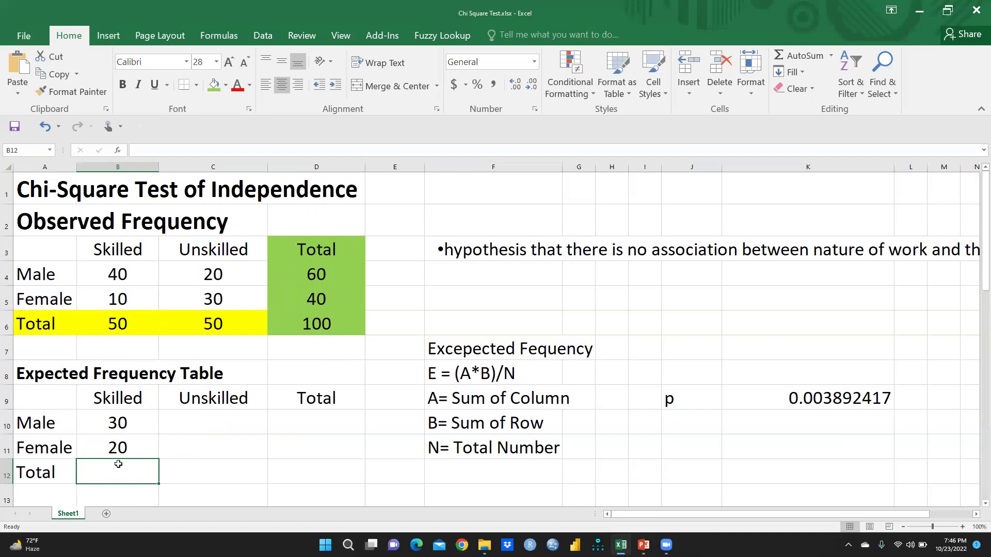
Total the expected Skilled column in B12 with the formula =SUM(B10:B11).
text(+)
key(BackSpace)
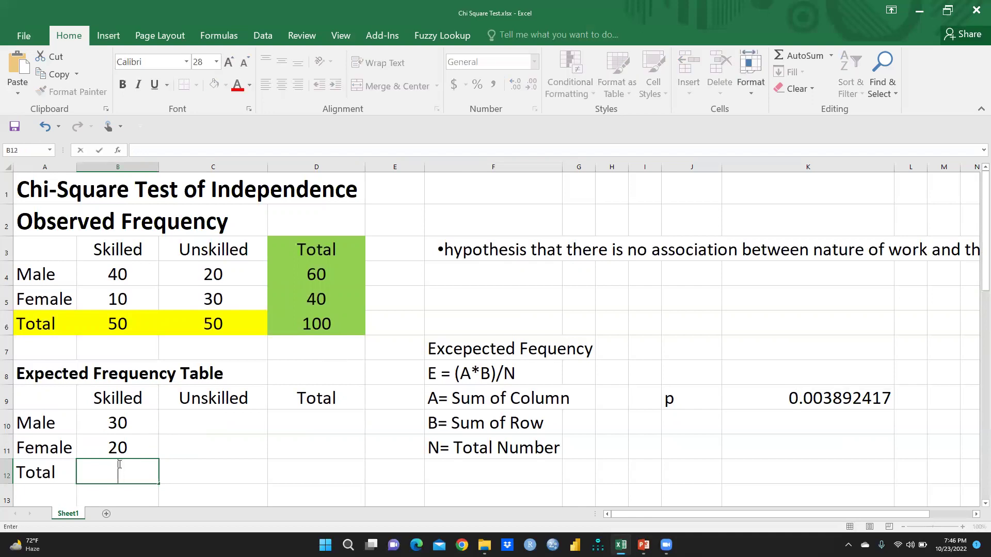
text(=)
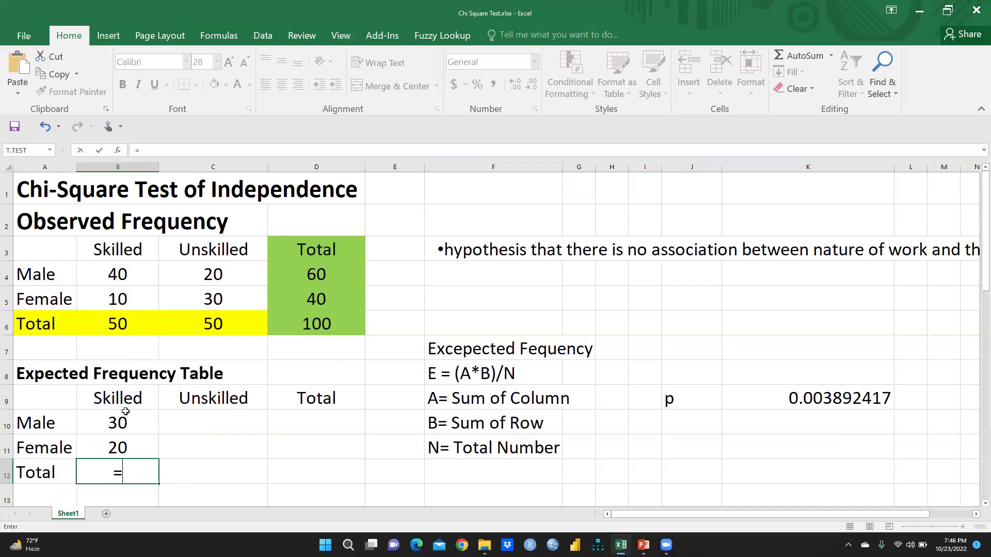
text(sum)
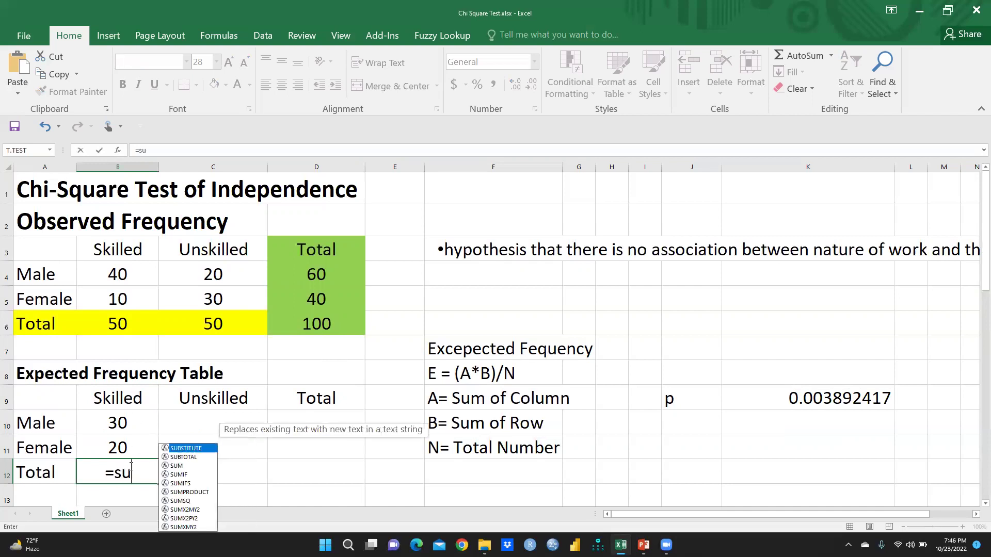
double_click(176, 466)
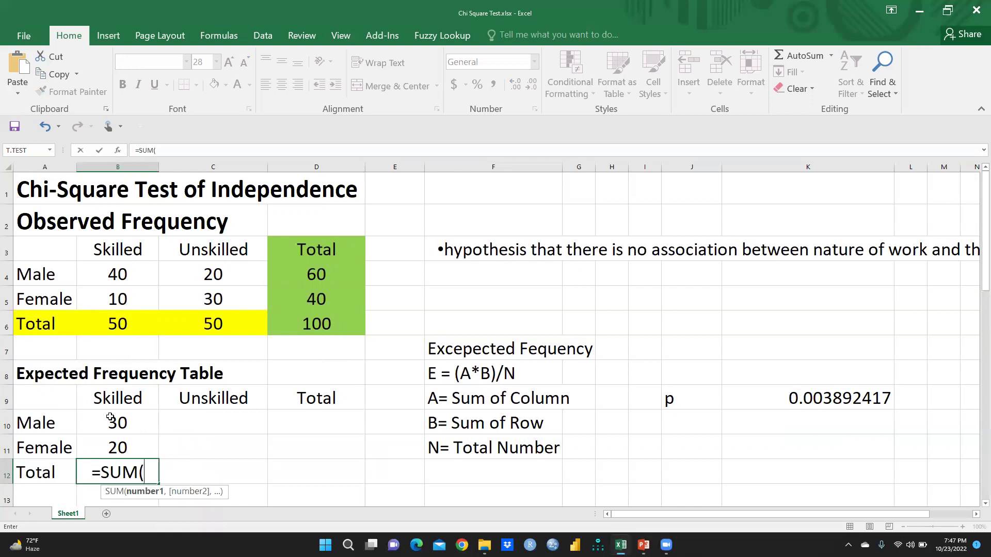
drag(110, 419, 112, 445)
key(Return)
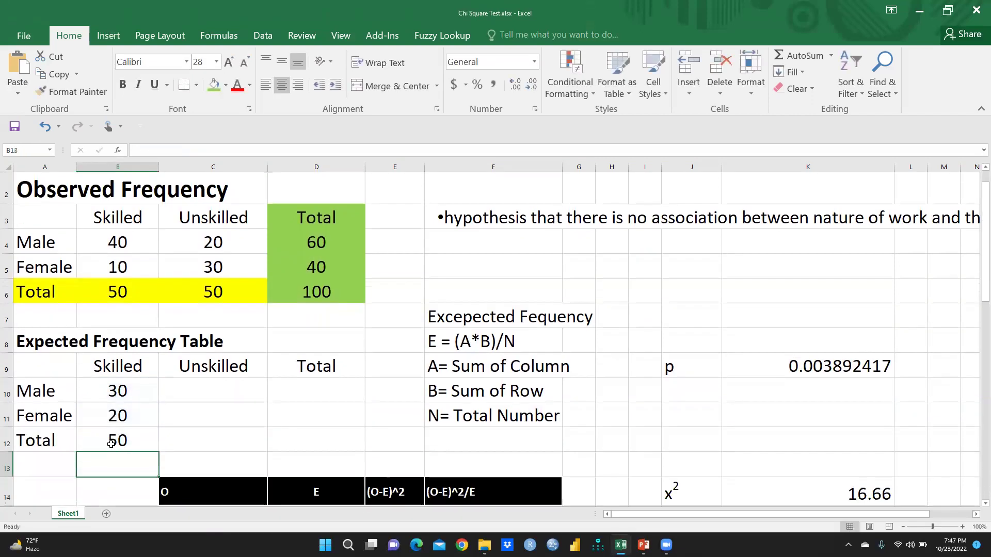
click(122, 441)
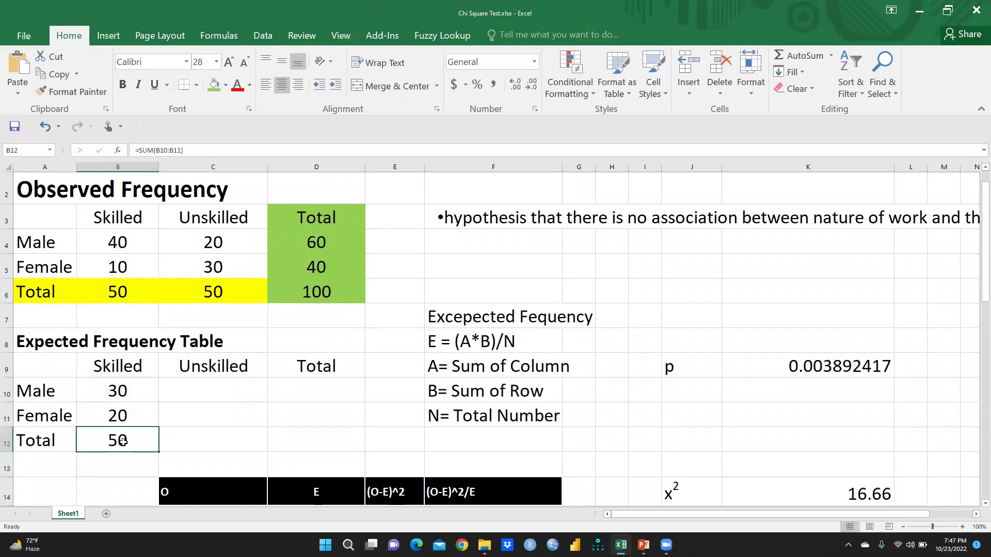
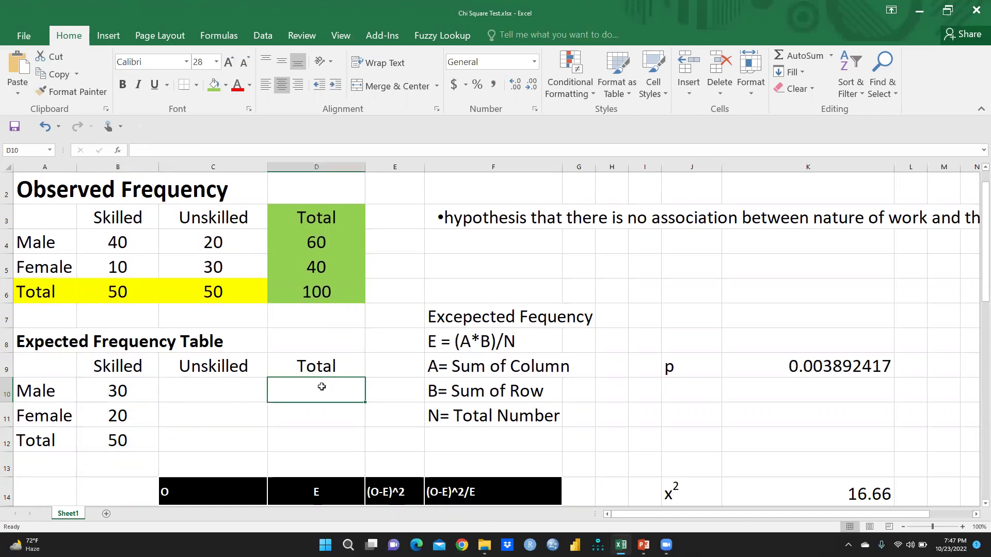
Fill the Total column of the expected frequency table with 60 for Male, 40 for Female and 100 for the overall total.
text(60)
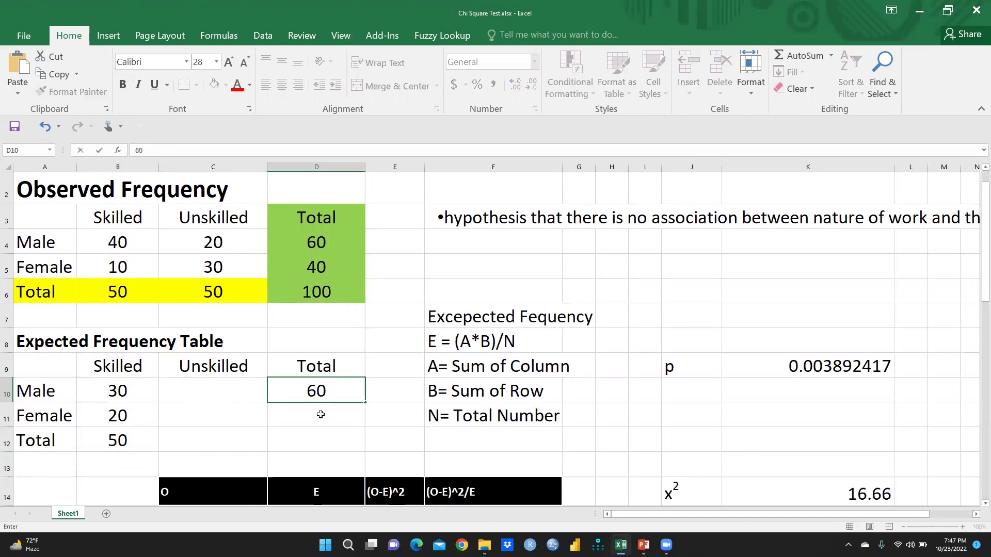
click(323, 416)
text(40)
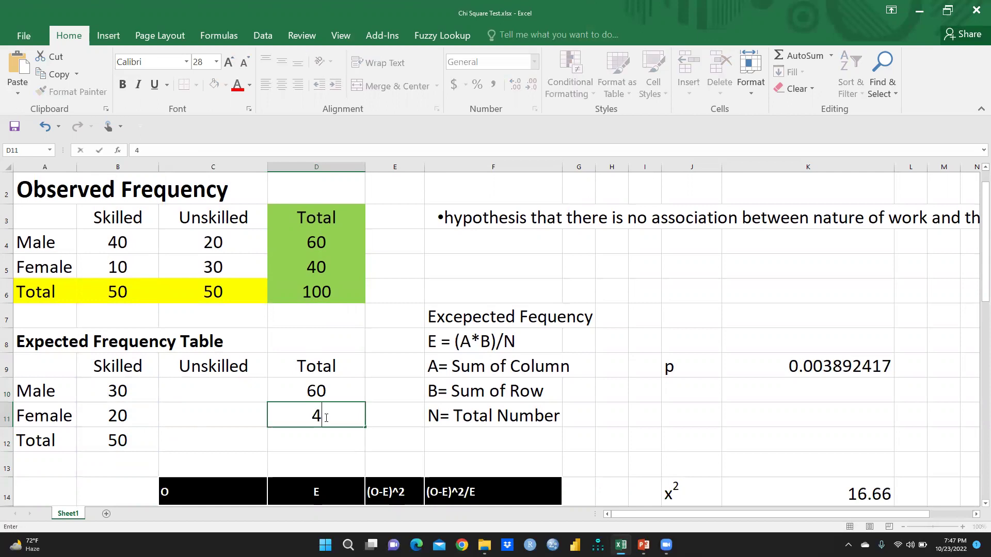
click(302, 447)
text(100)
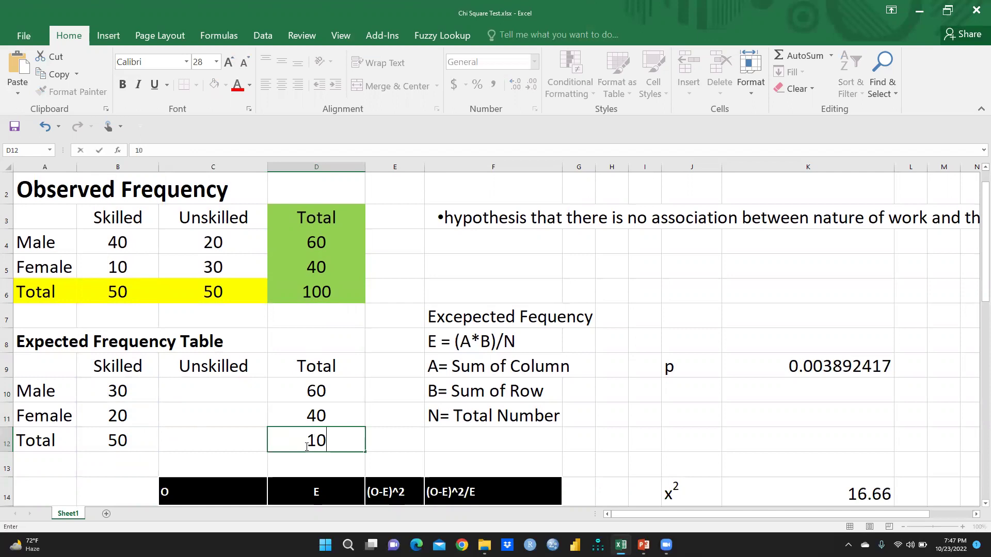
Calculate the expected frequency for Male Unskilled in C10 by subtracting the Skilled value from the row total, =D10-B10.
click(211, 395)
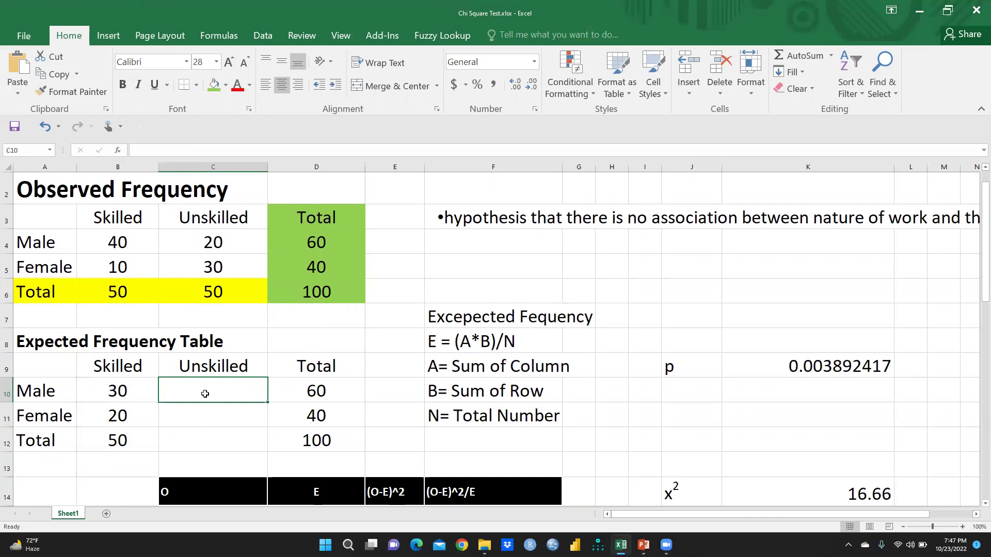
text(=)
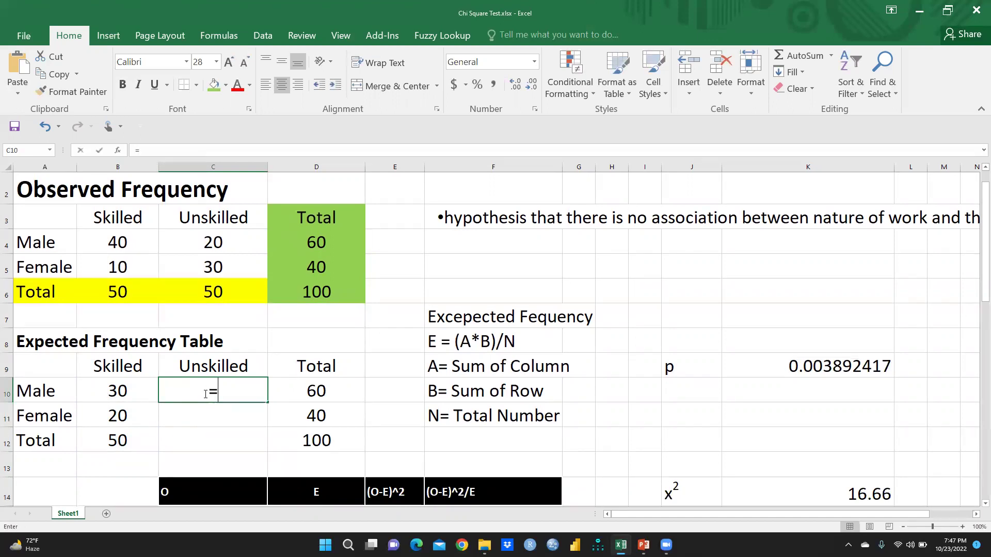
click(316, 391)
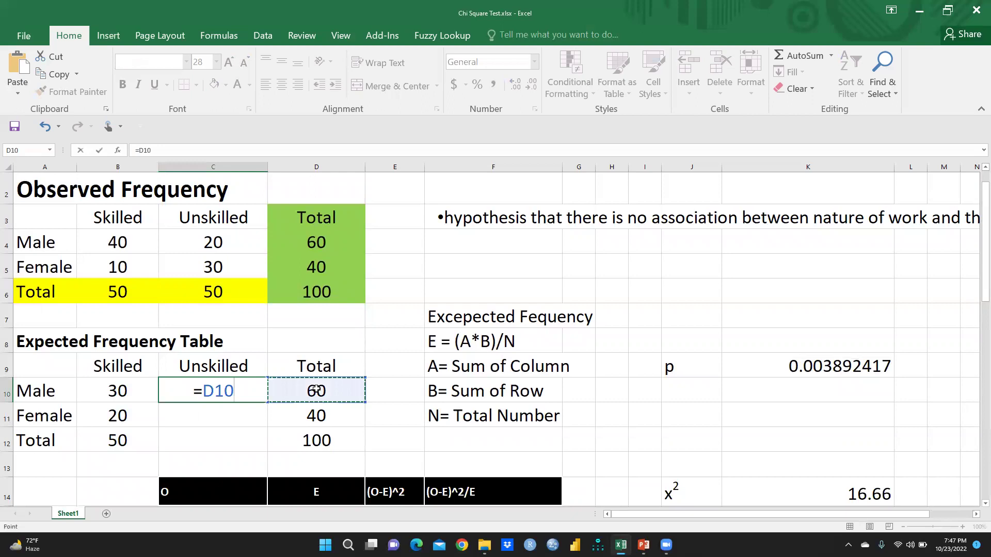
text(-)
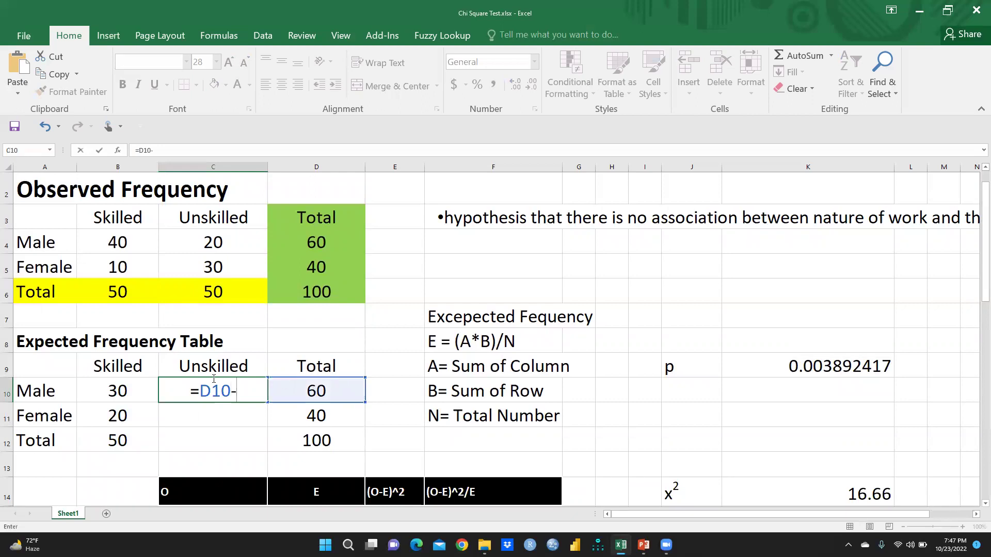
click(105, 396)
key(Return)
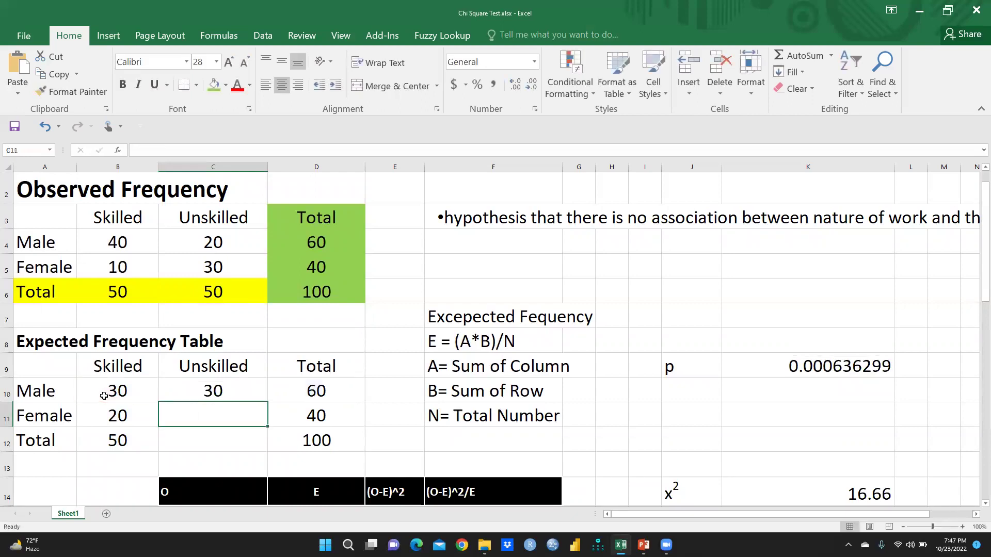
click(210, 395)
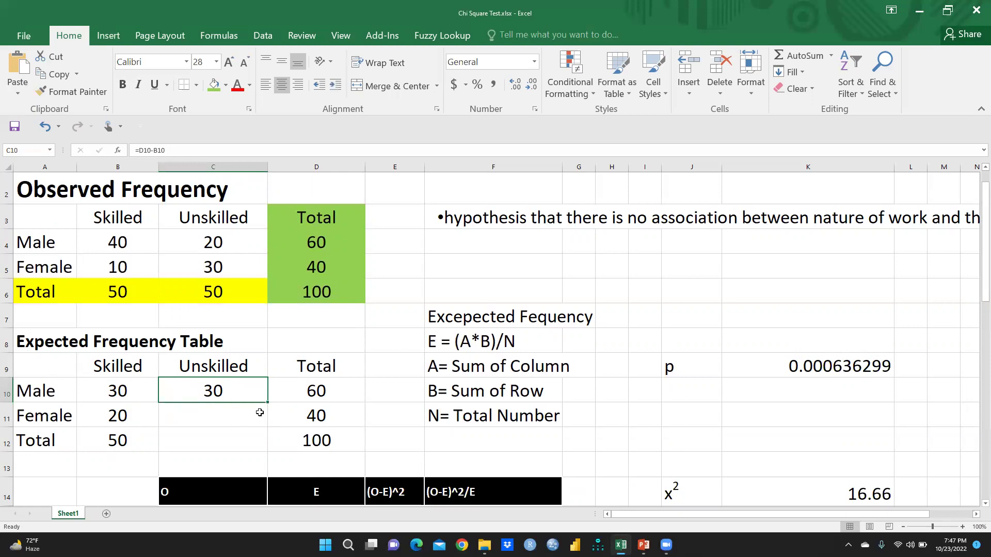
Calculate the expected frequency for Female Unskilled in C11 as row total minus Skilled value, =D11-B11.
click(215, 412)
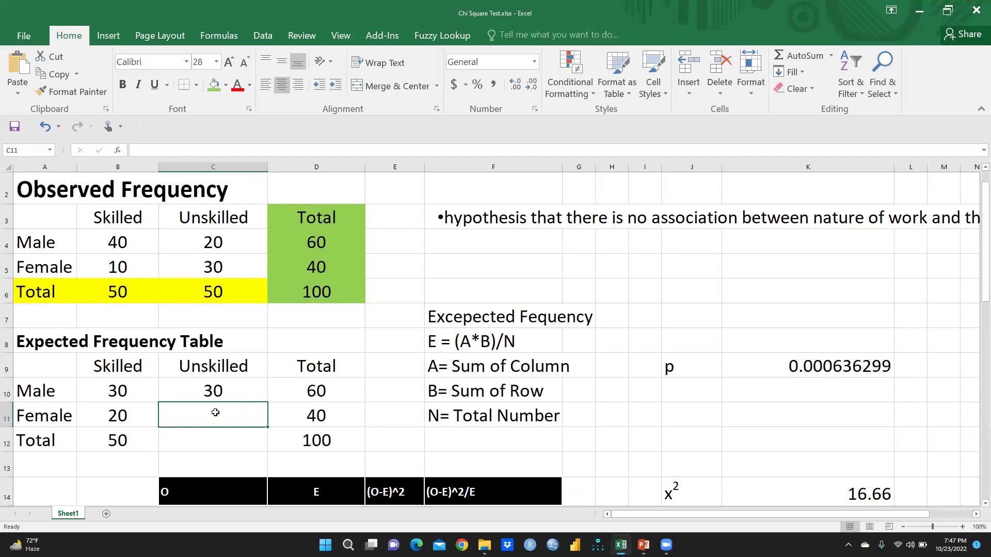
text(=)
click(299, 407)
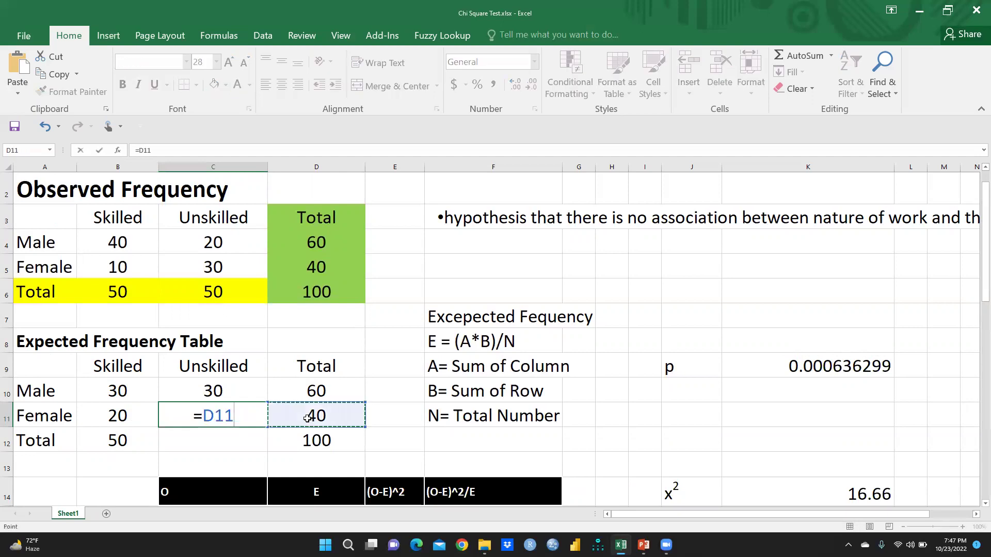
text(-)
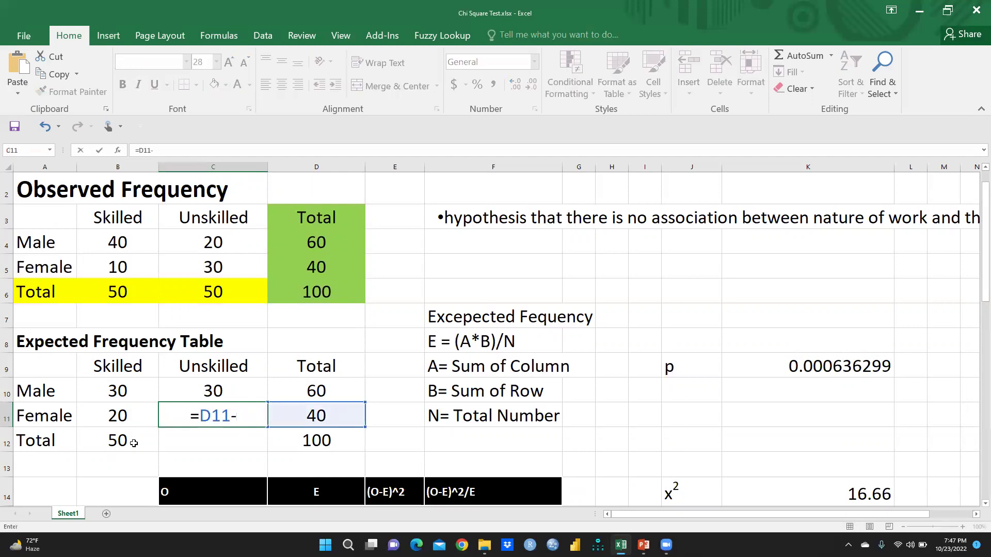
click(123, 420)
key(Return)
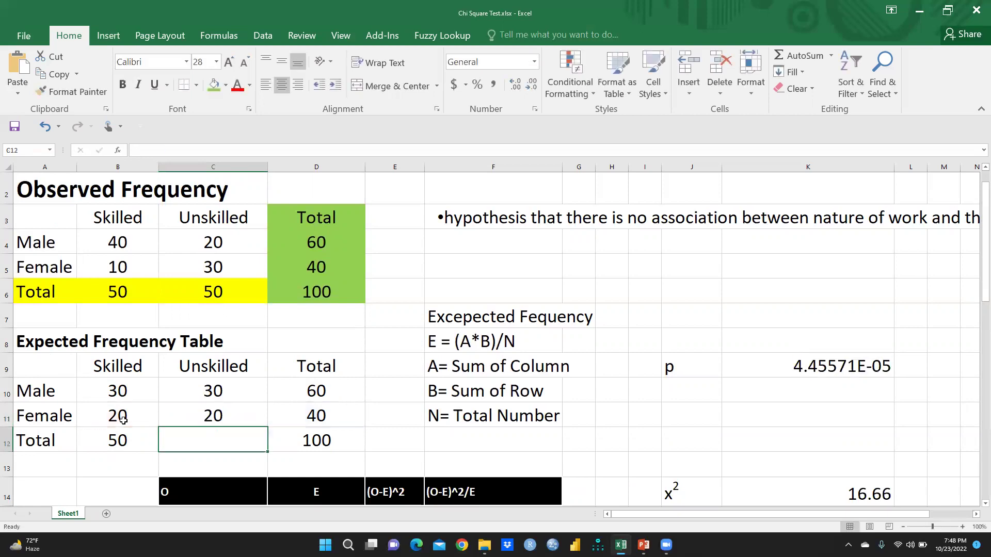
click(202, 416)
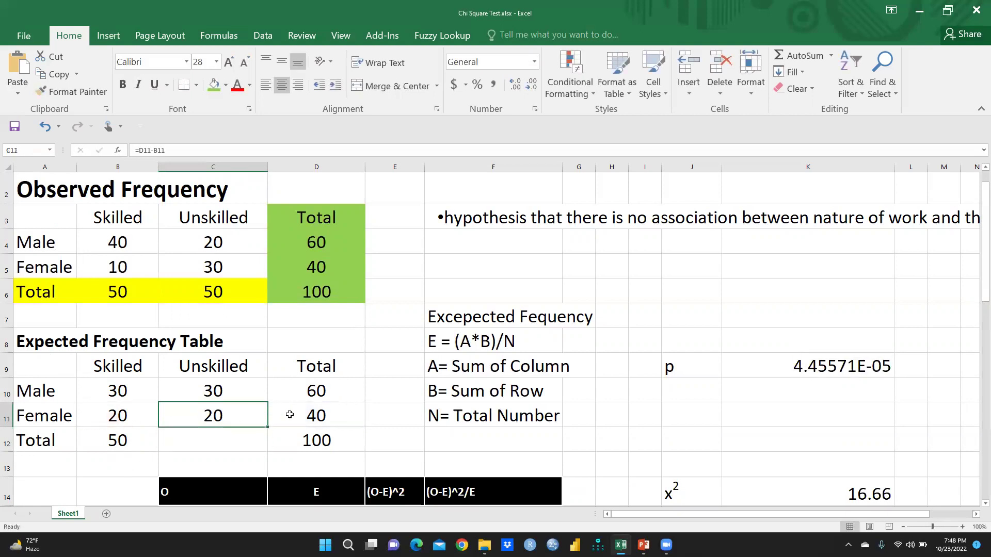
click(308, 417)
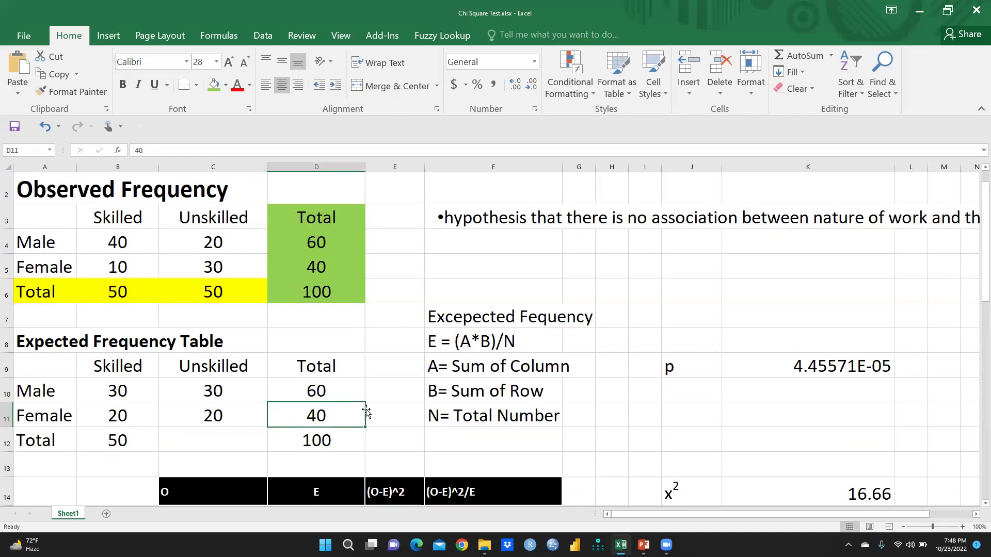
Total the expected Unskilled column in C12 with the formula =SUM(C10:C11).
click(204, 438)
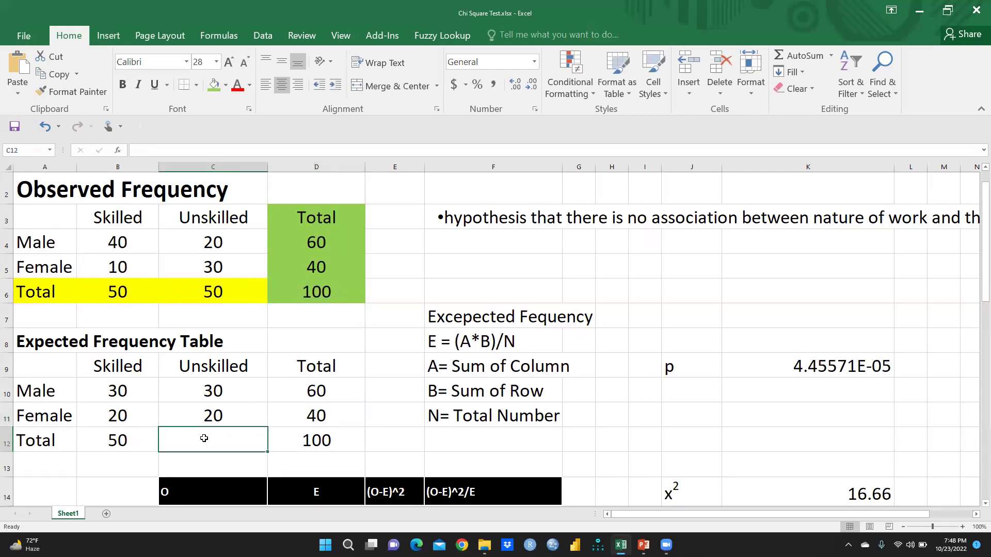
text(=)
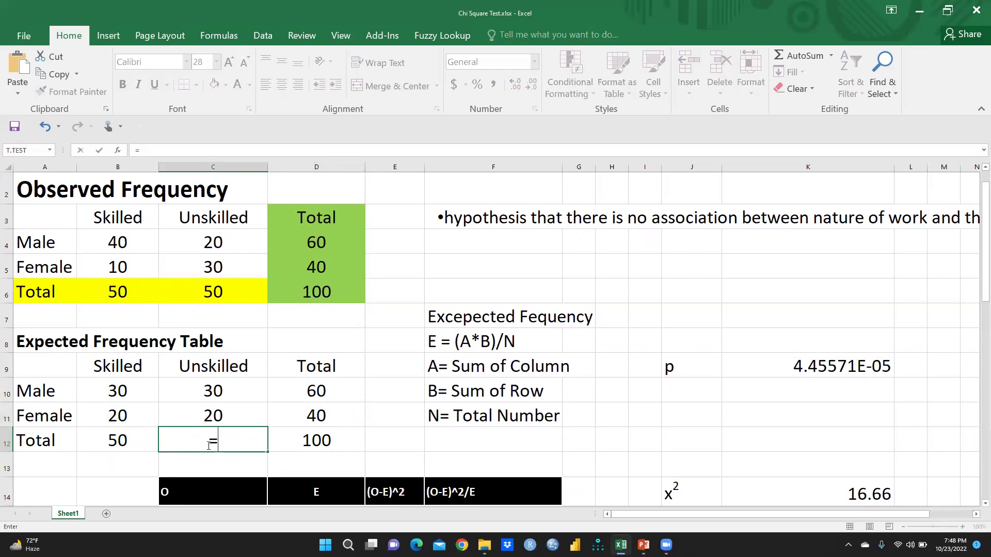
text(s)
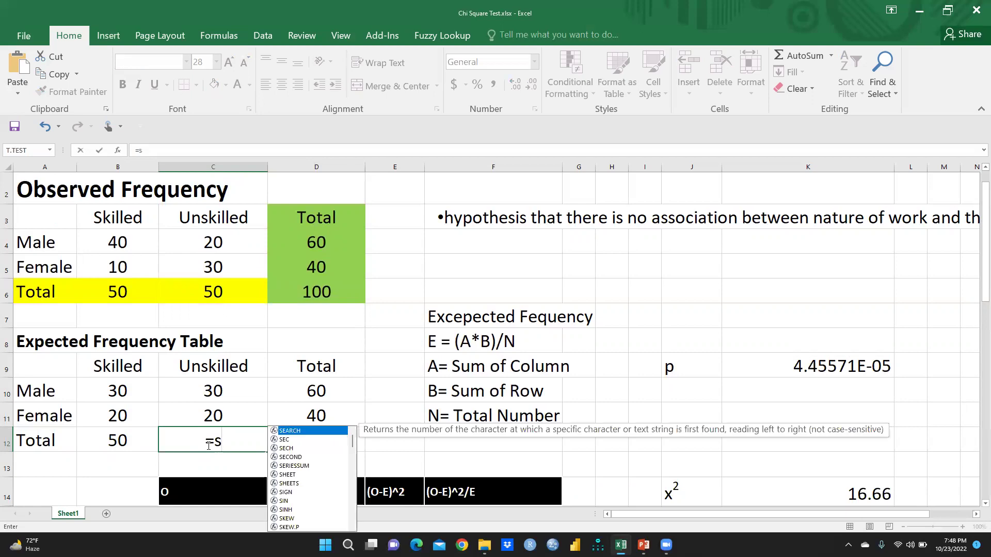
text(um)
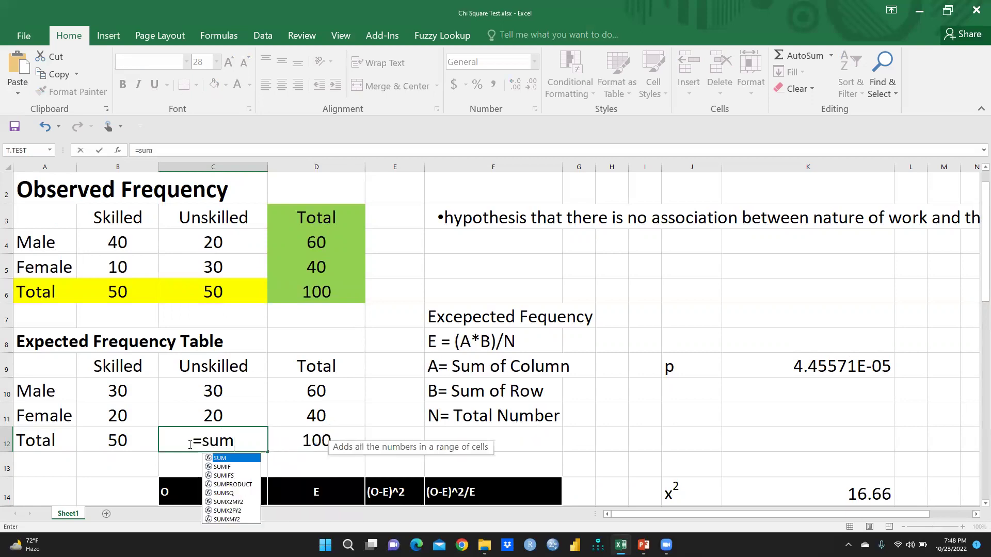
double_click(211, 459)
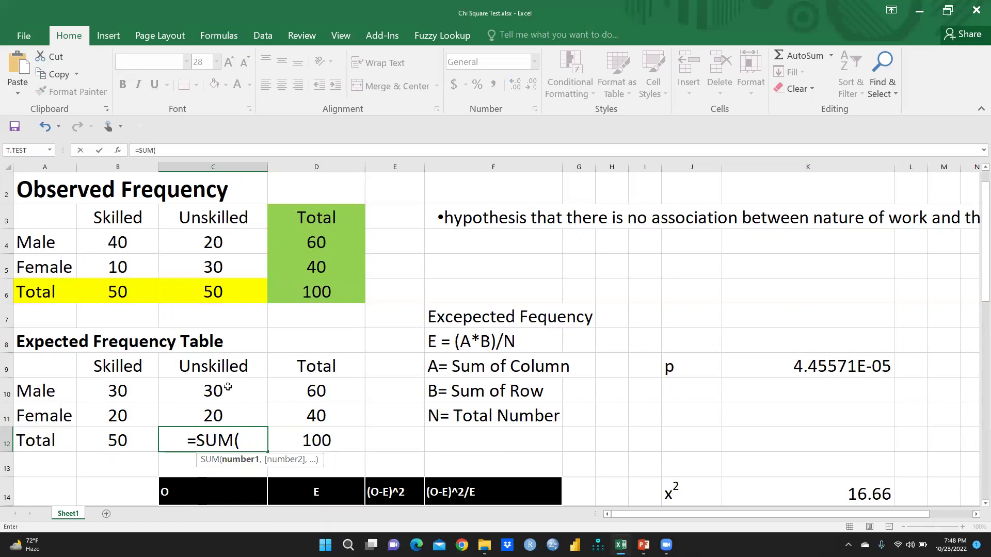
drag(225, 391, 225, 410)
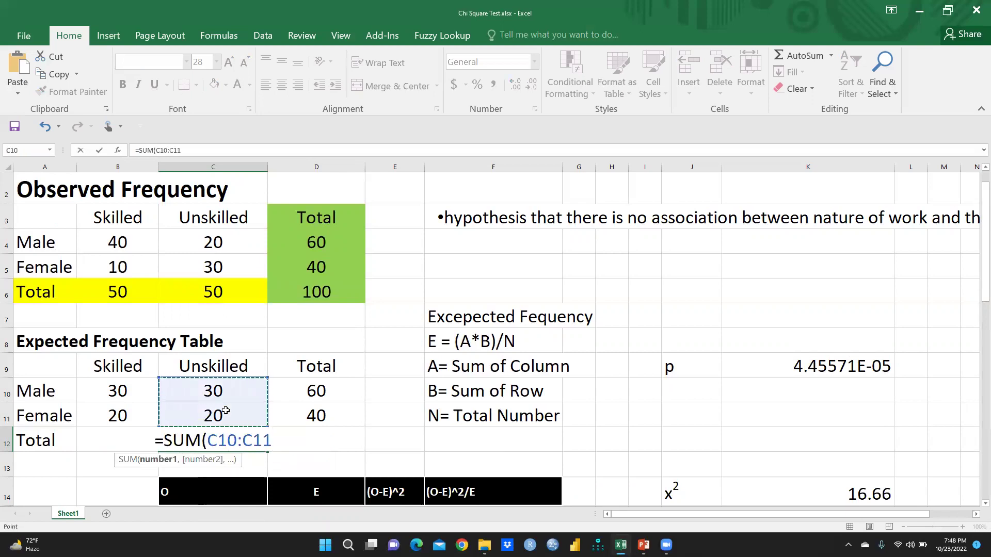
key(Return)
click(239, 440)
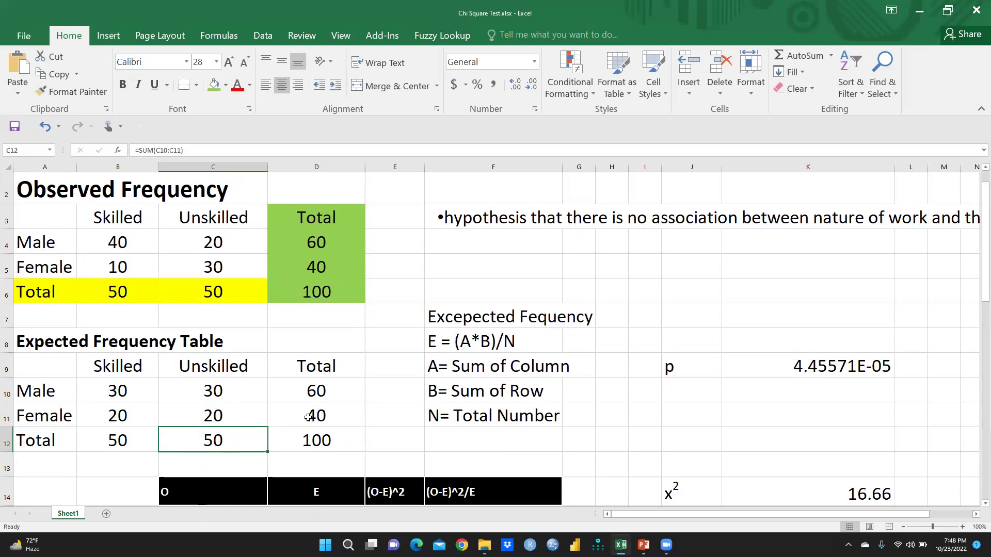
Center the contents of column C horizontally so the observed values line up like the E column.
scroll(443, 405, down, 3)
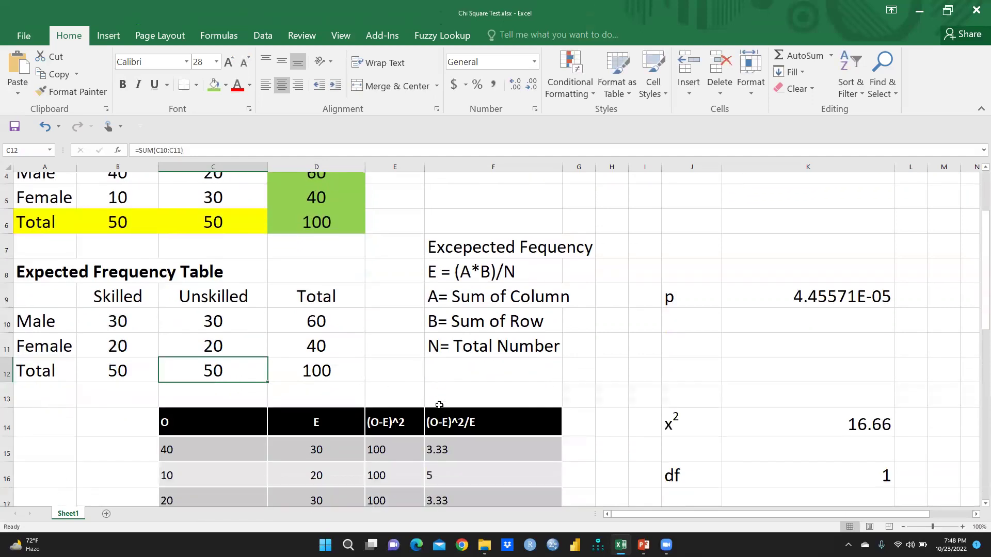
drag(182, 265, 191, 365)
scroll(191, 365, up, 3)
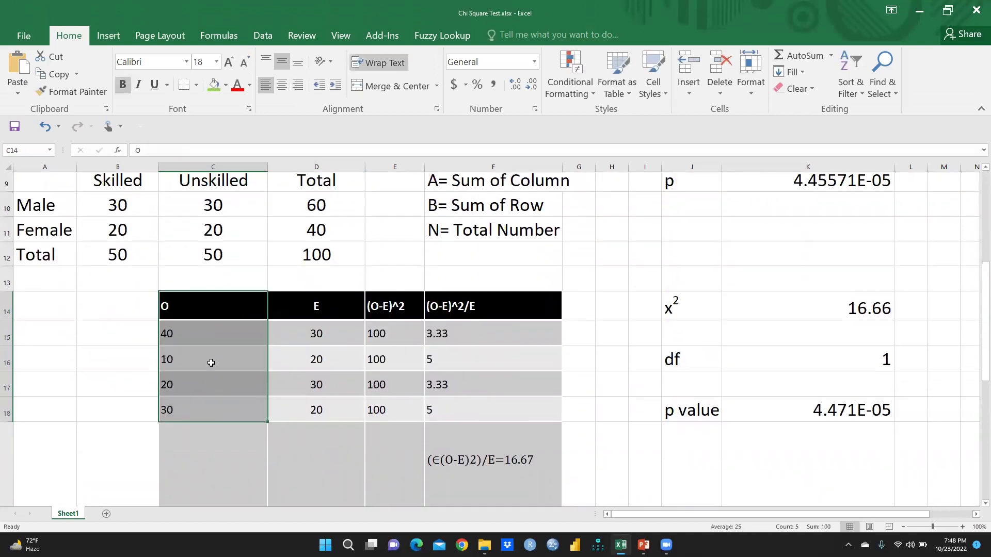
scroll(254, 384, down, 3)
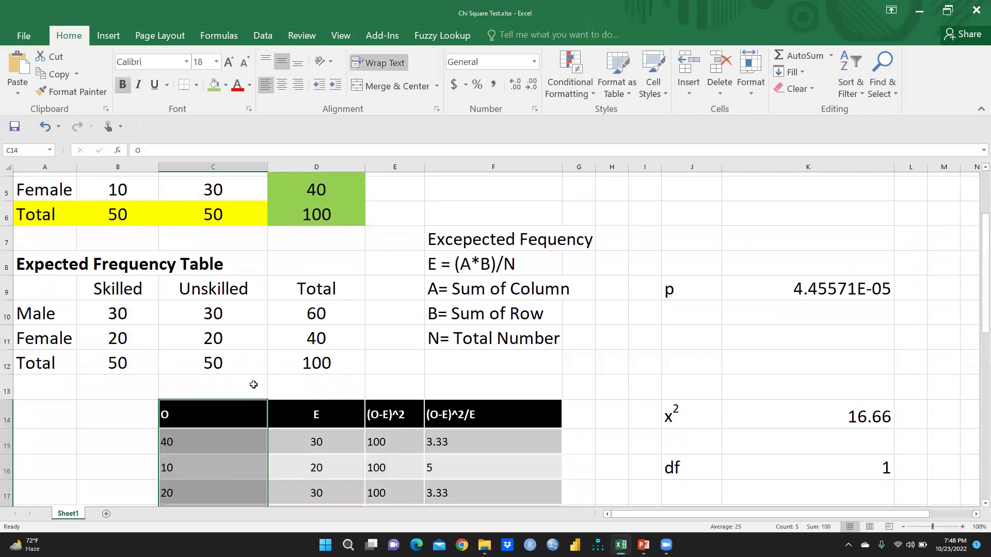
scroll(227, 356, up, 1)
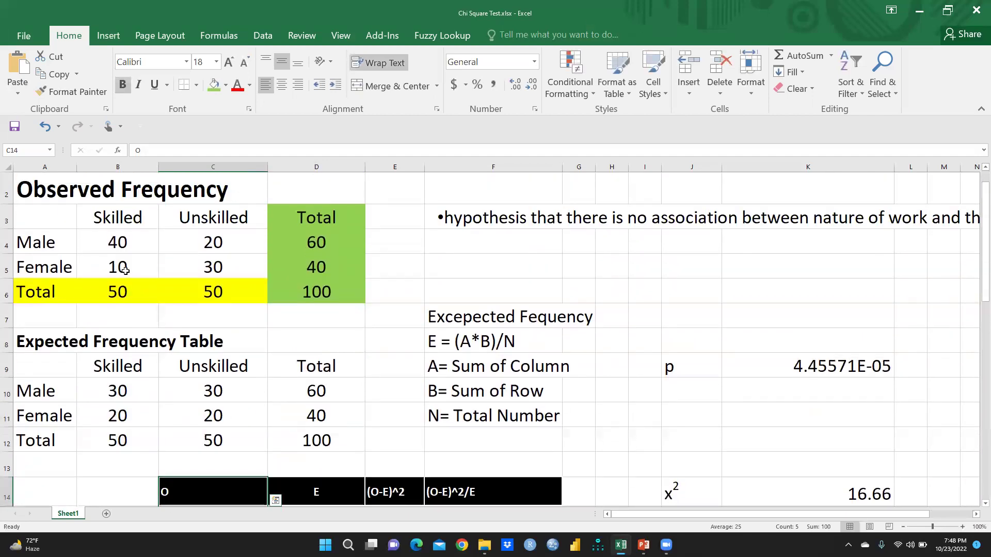
scroll(258, 413, down, 2)
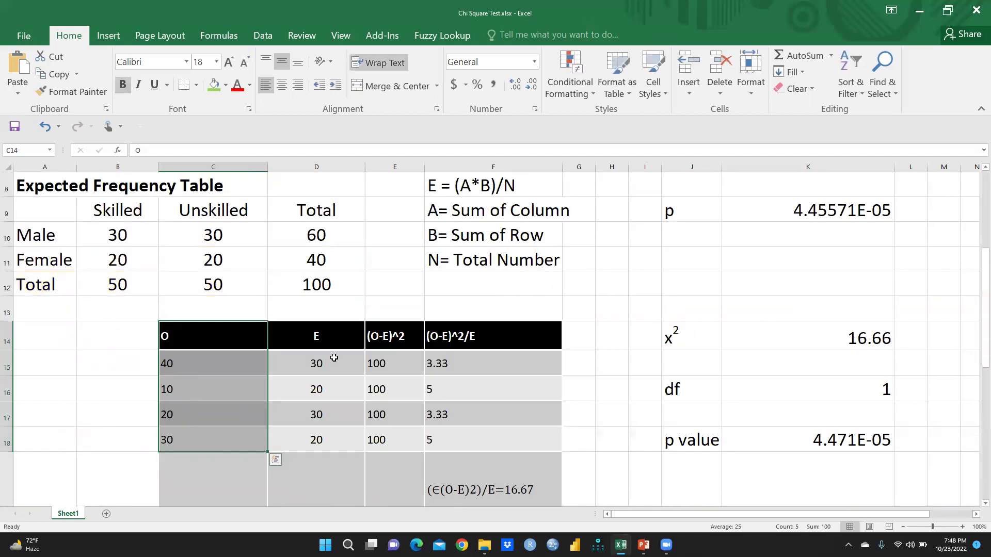
click(201, 166)
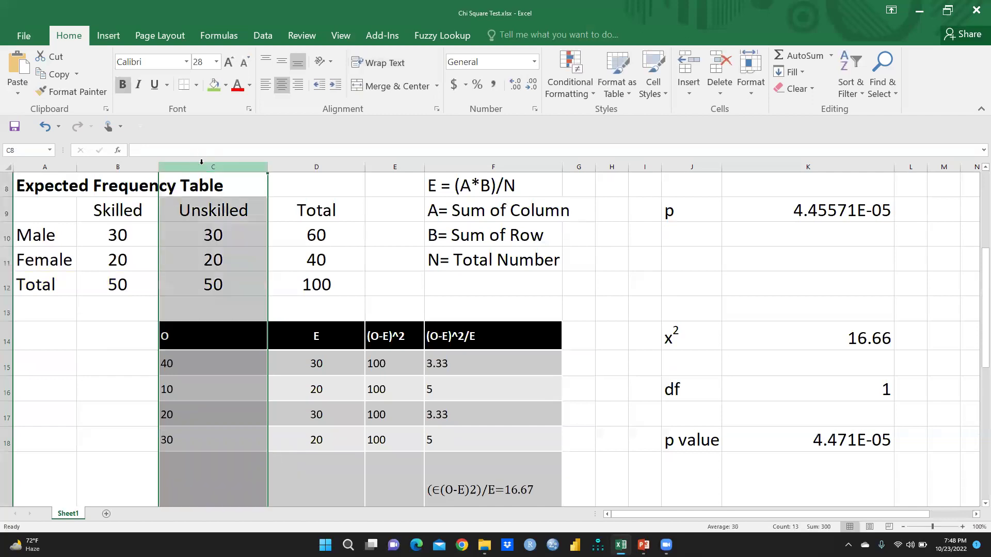
click(282, 87)
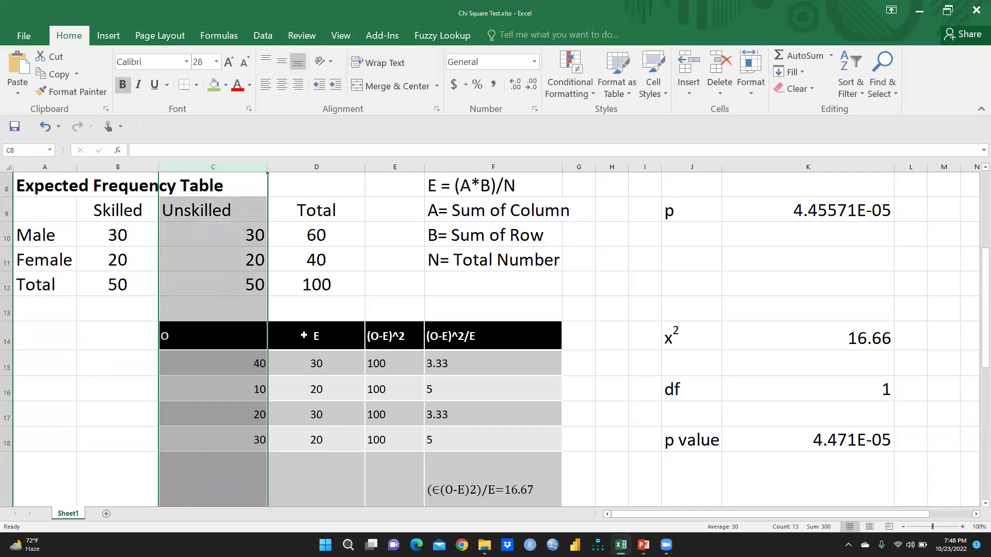
click(281, 87)
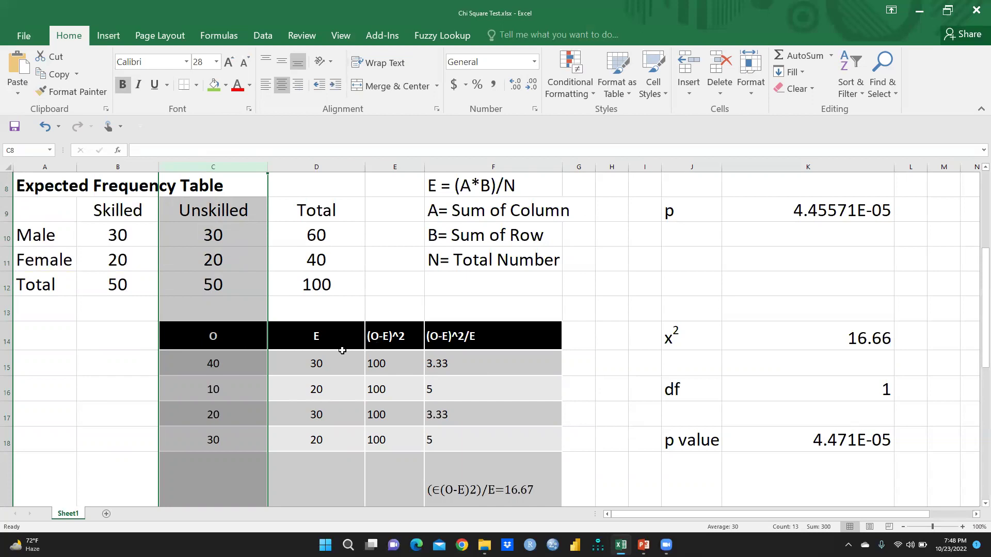
Examine the O, E and (O-E)^2 columns of the chi-square calculation table against the frequency tables above.
scroll(342, 351, up, 2)
scroll(342, 351, up, 3)
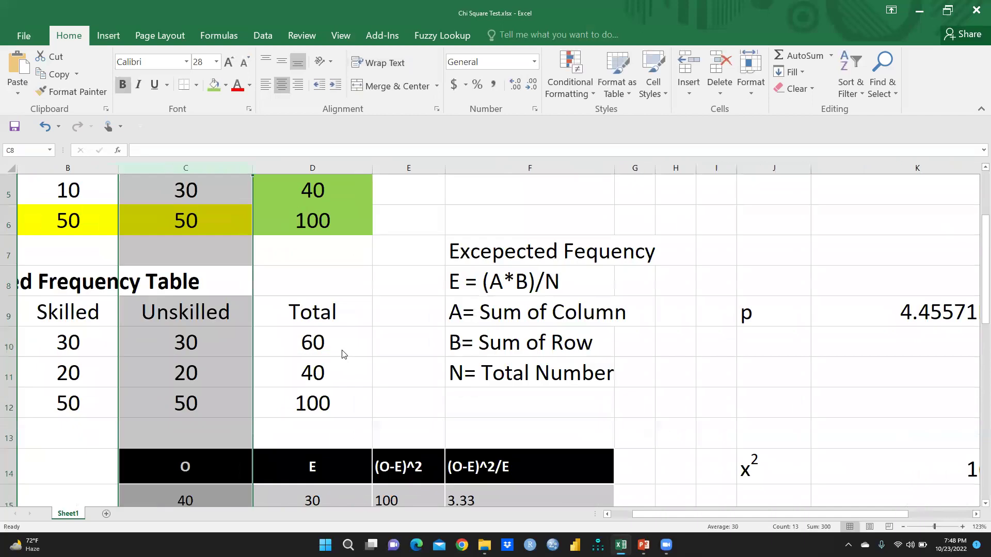
scroll(344, 353, down, 3)
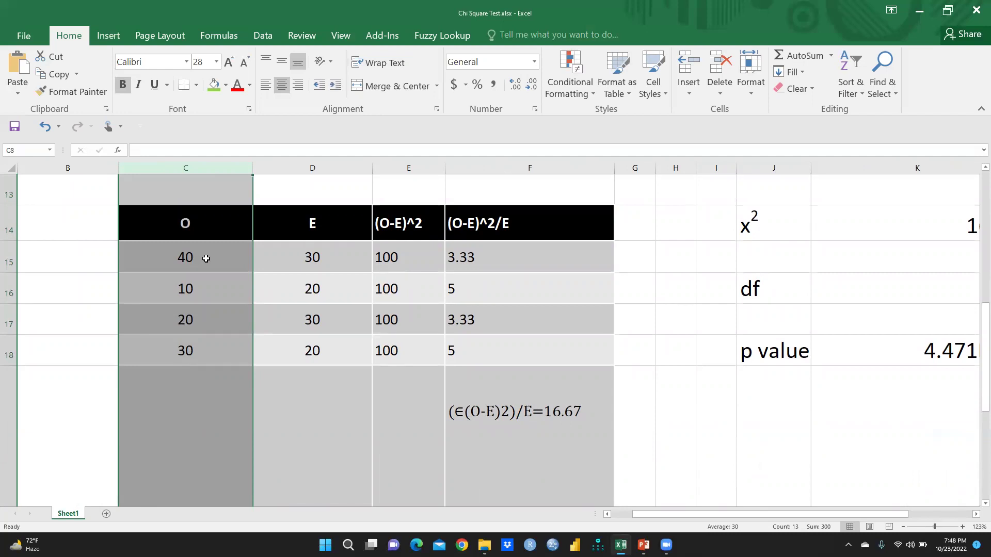
click(316, 254)
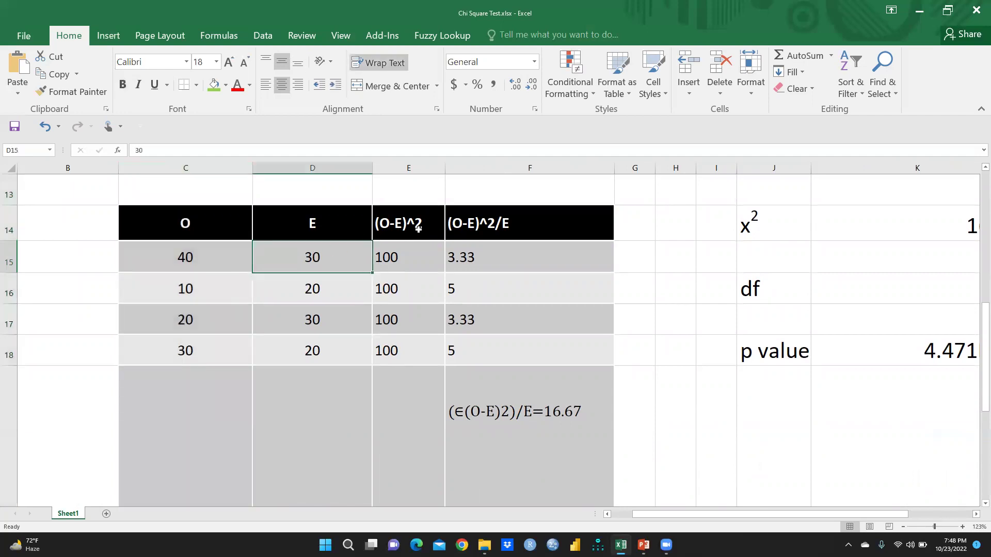
click(413, 255)
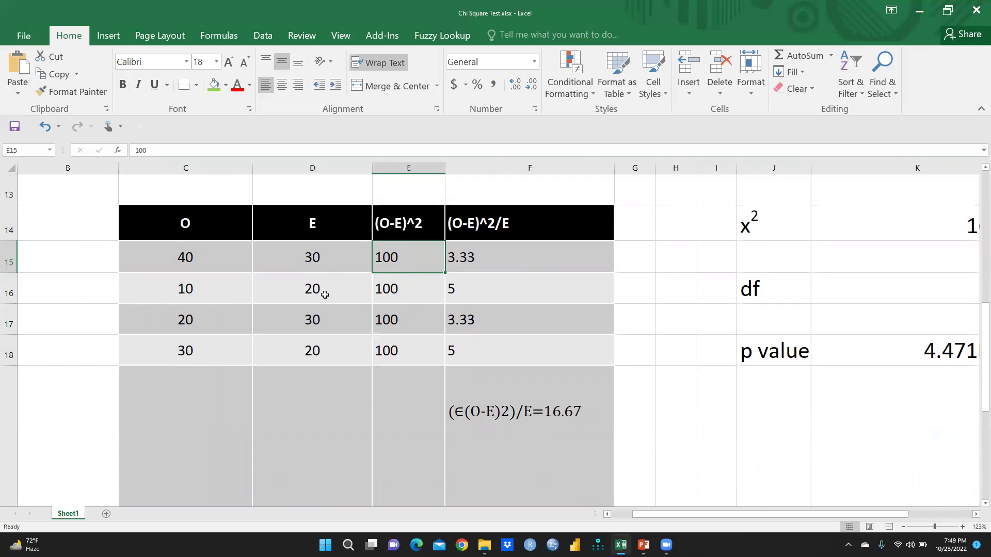
click(413, 288)
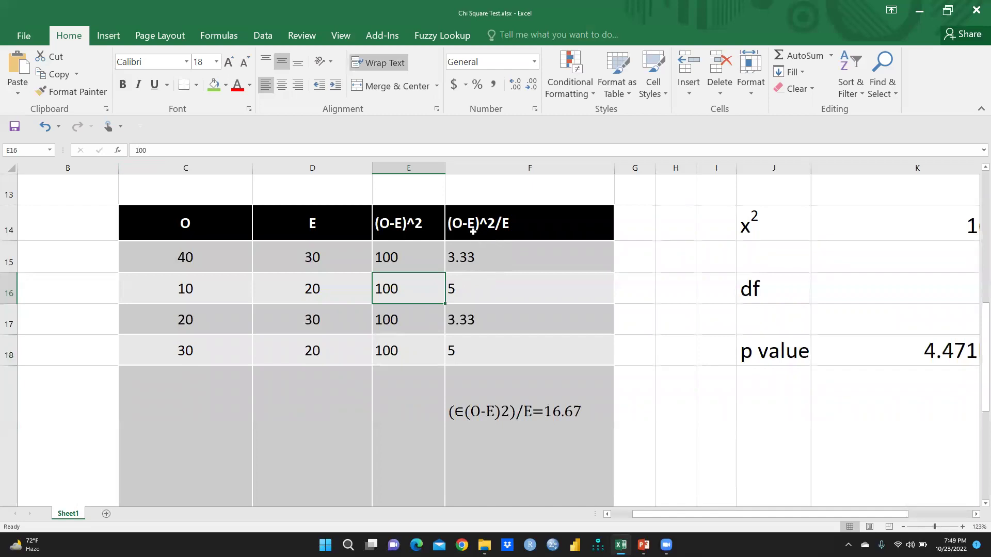
scroll(762, 310, up, 2)
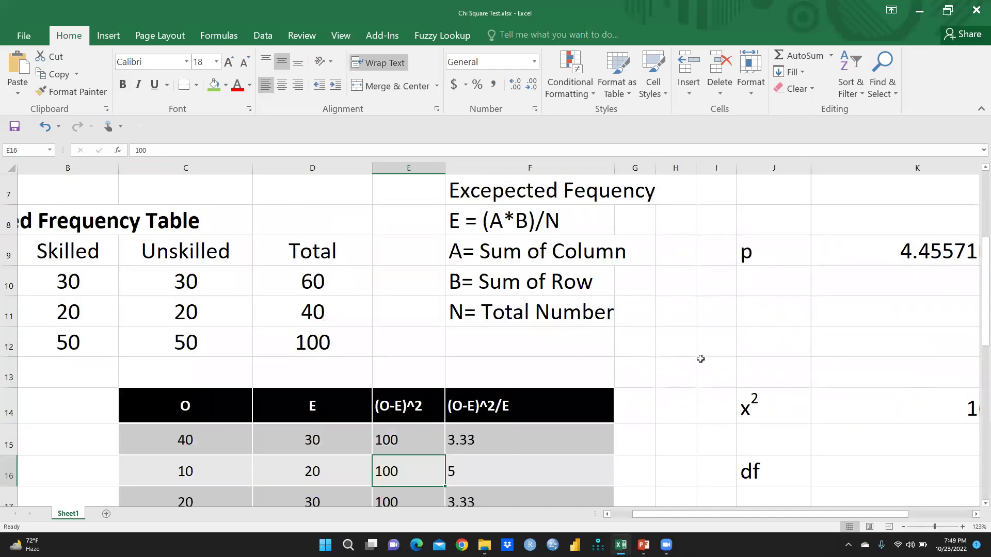
scroll(701, 360, up, 1)
scroll(702, 411, up, 1)
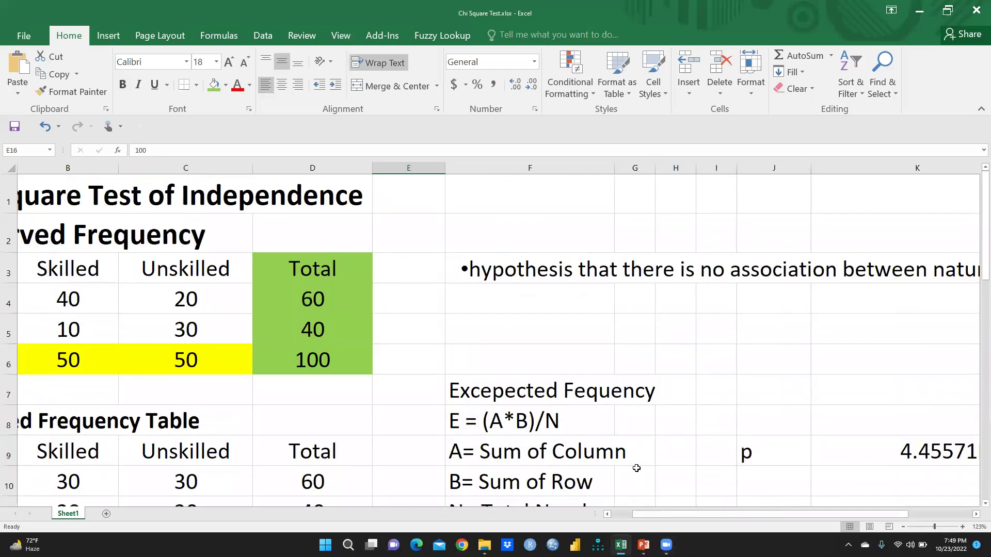
scroll(675, 475, down, 8)
scroll(686, 432, up, 3)
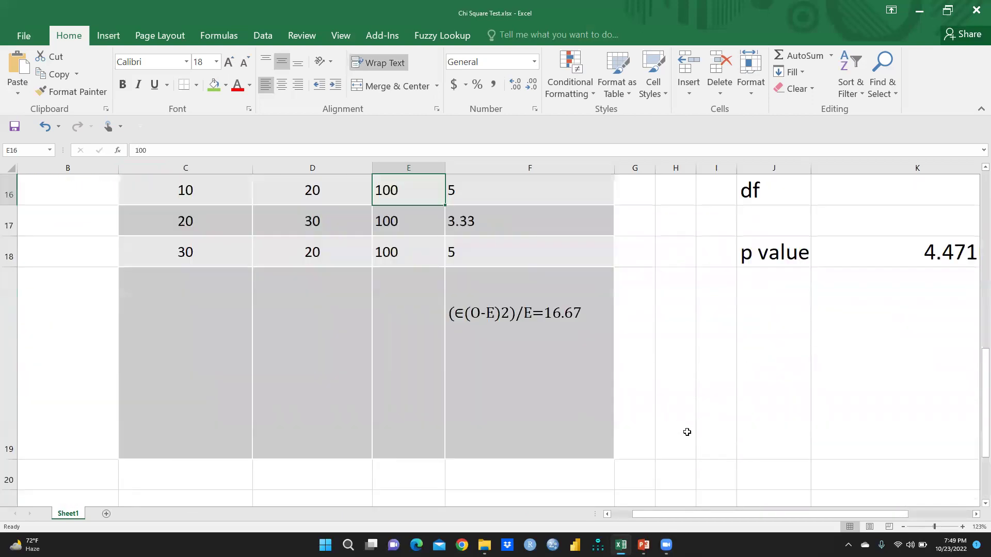
scroll(687, 432, up, 3)
scroll(641, 437, up, 1)
scroll(637, 429, down, 3)
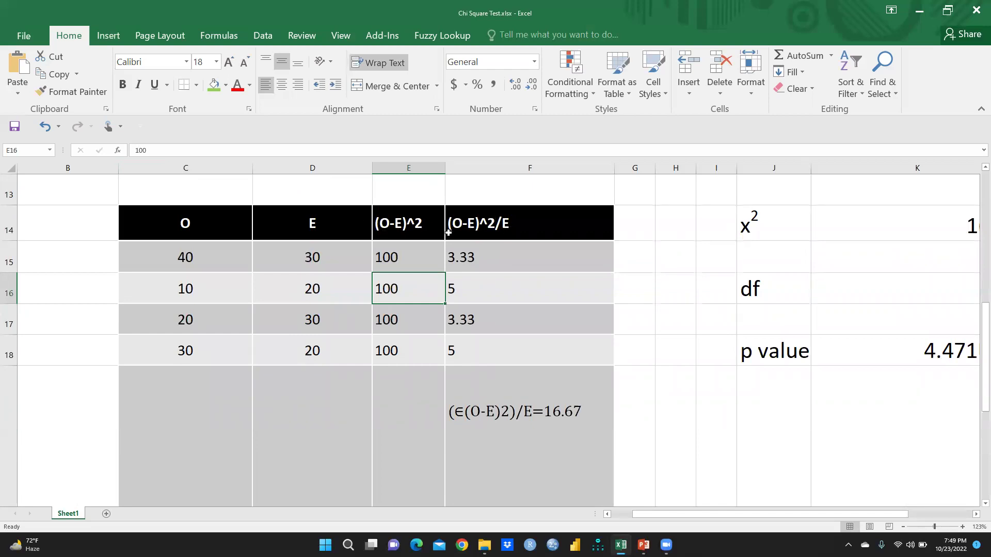
Replace the first (O-E)^2/E value in F15 with the formula =E15/D15.
click(305, 257)
click(390, 257)
click(307, 261)
click(482, 260)
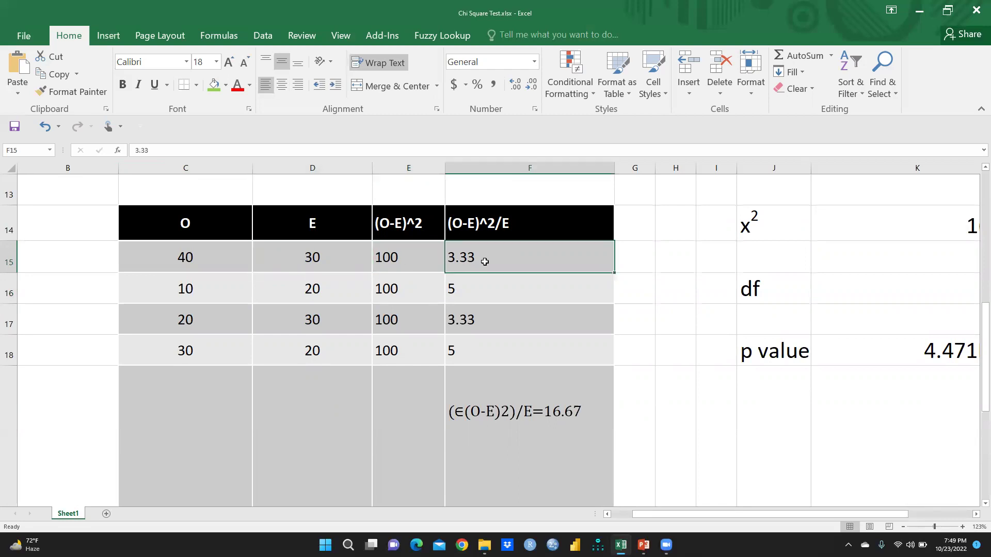
key(Delete)
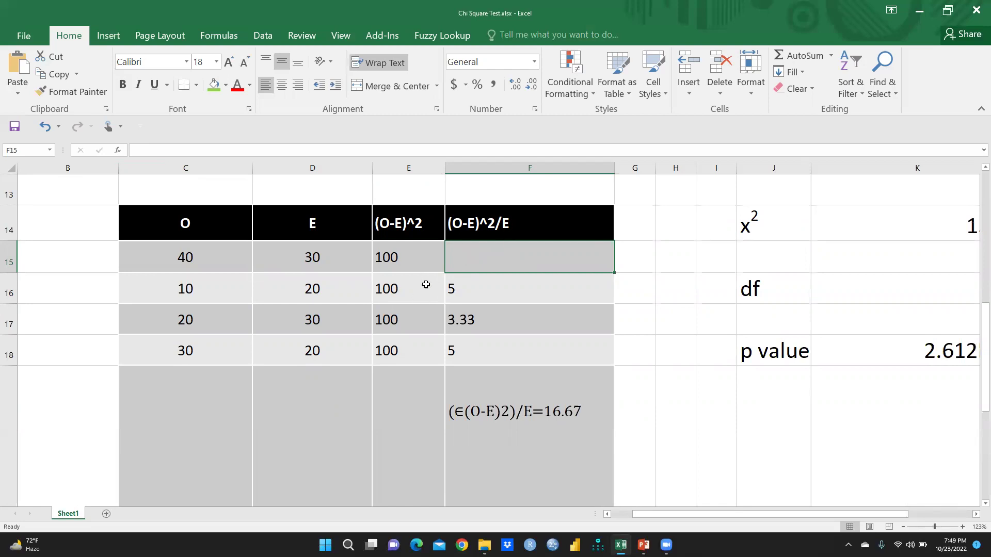
double_click(455, 258)
text(=)
click(400, 259)
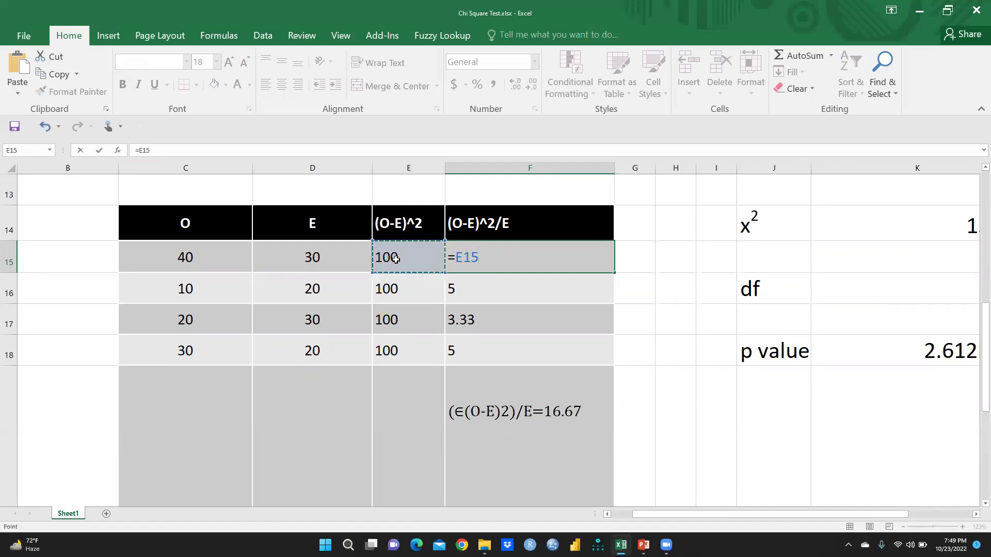
text(/)
click(320, 257)
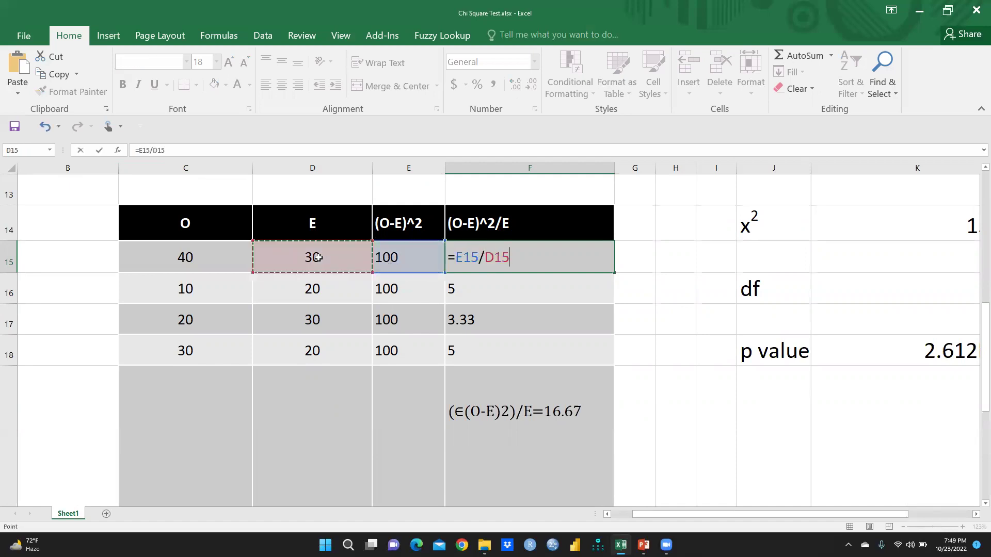
key(Return)
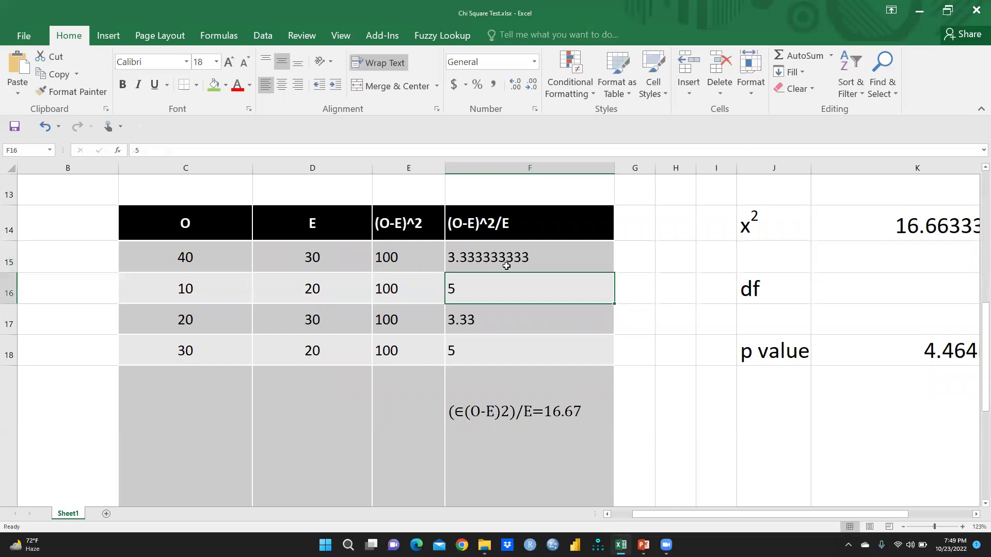
Reduce the number format of F15 to two decimal places.
click(508, 256)
click(531, 87)
click(531, 86)
click(531, 86)
click(531, 87)
click(531, 87)
click(531, 86)
click(531, 86)
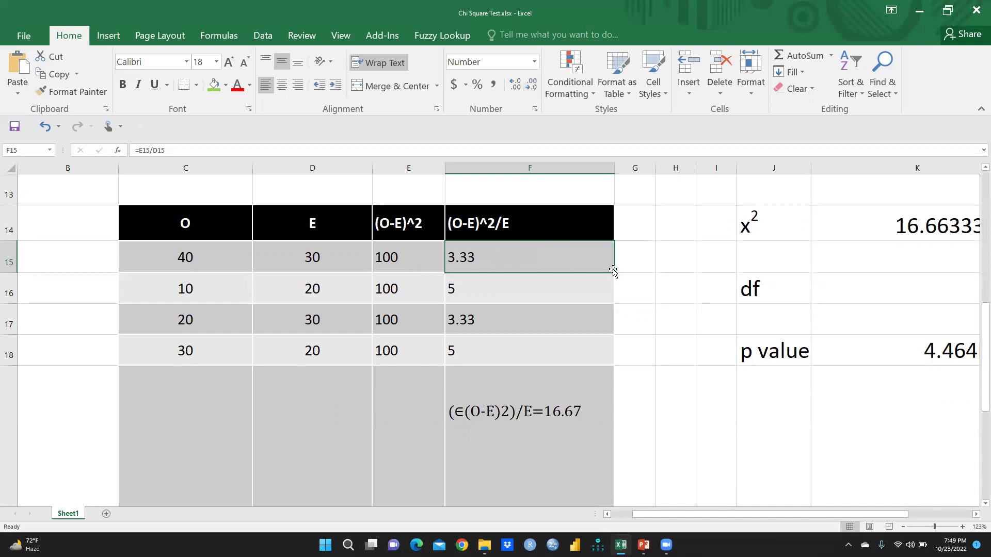
Fill the (O-E)^2/E formula from F15 down through F18 and select the sum cell F19 below.
drag(617, 272, 621, 325)
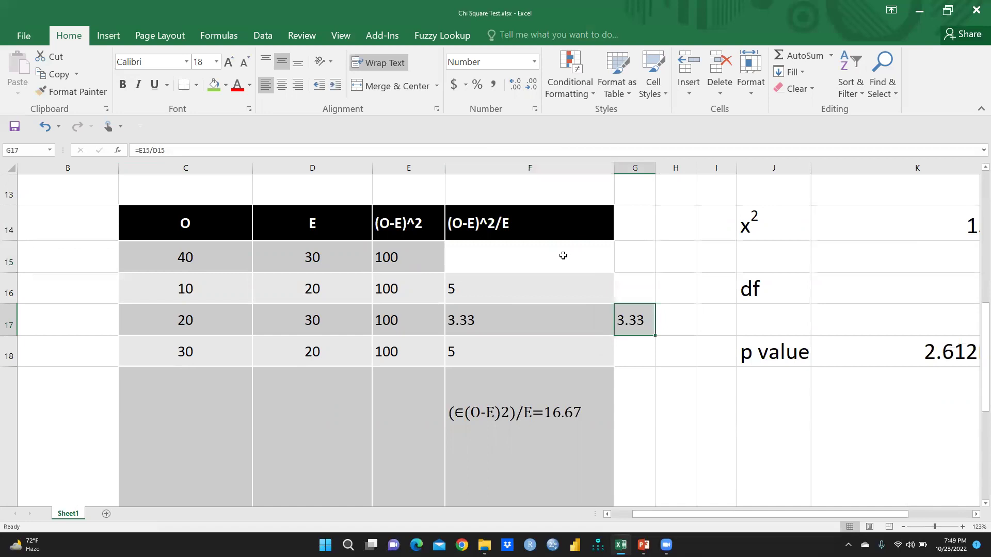
key(ctrl+z)
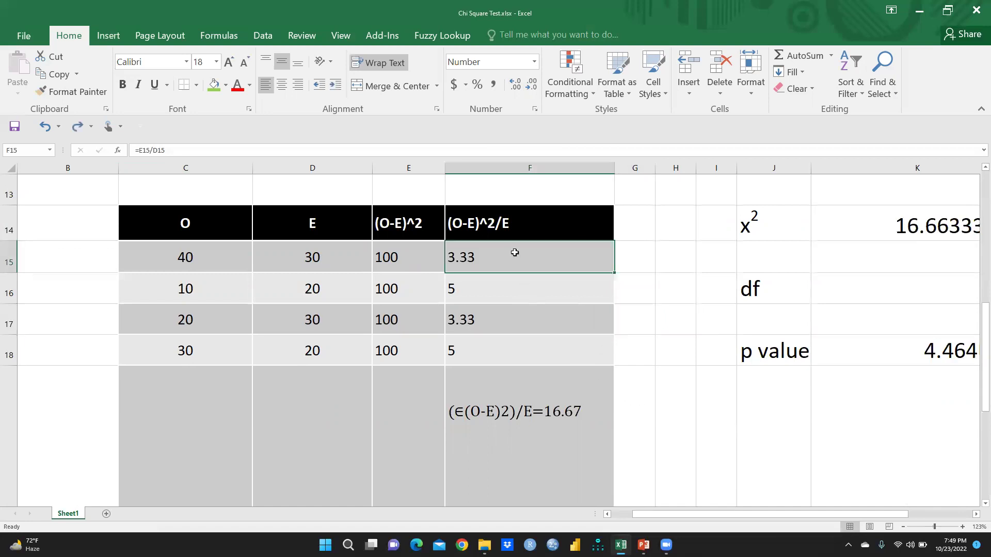
drag(614, 274, 616, 365)
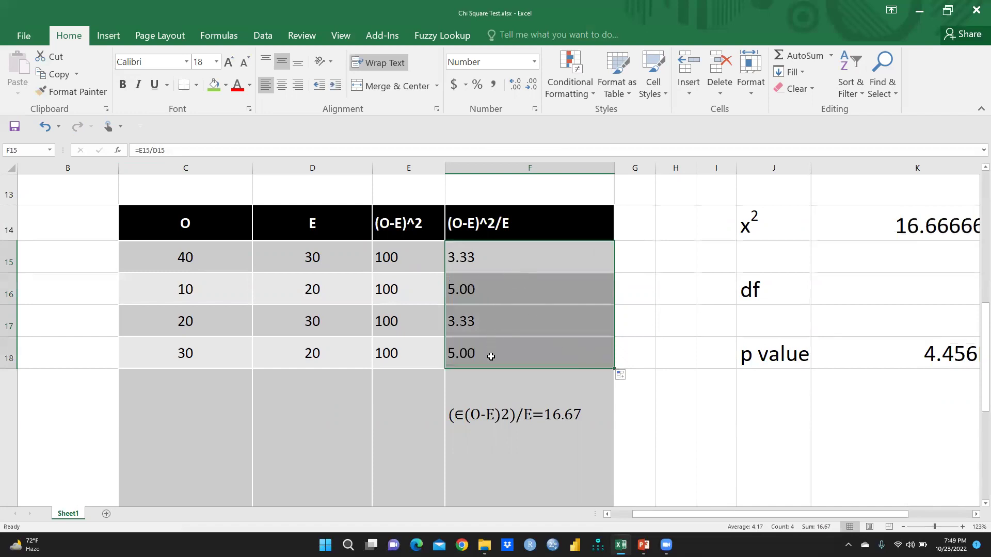
click(532, 424)
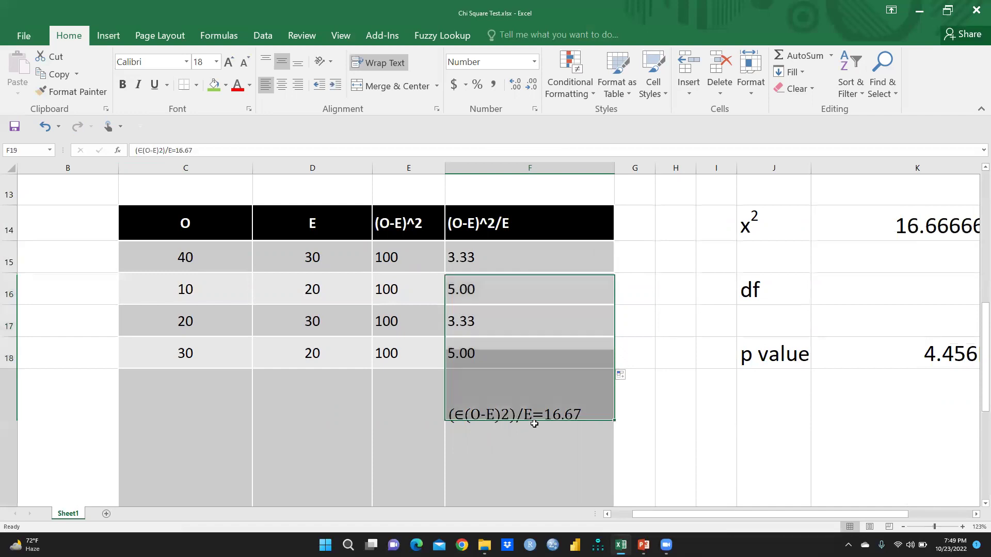
scroll(568, 449, down, 1)
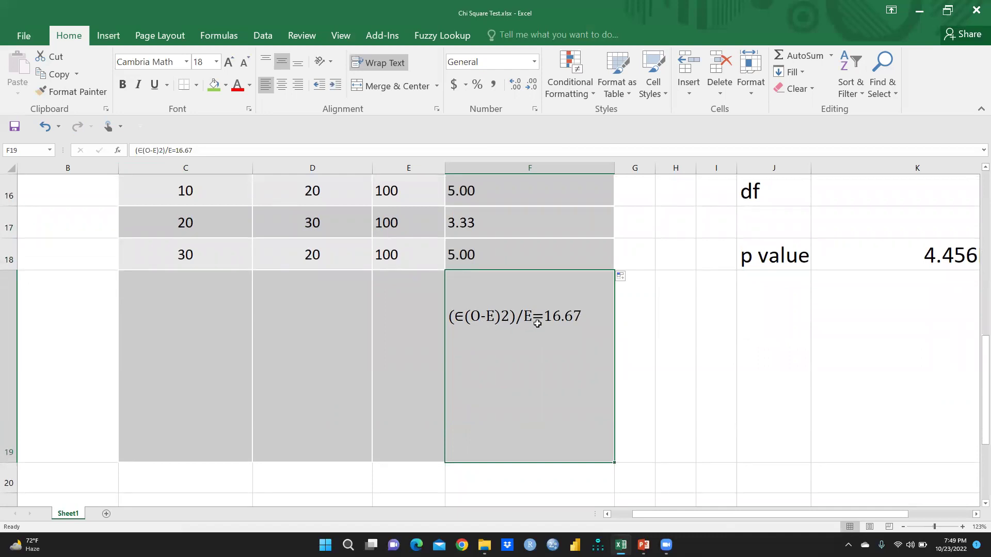
Sum the four (O-E)^2/E values in F20 below the table with the formula =SUM(F15:F18).
scroll(515, 237, up, 1)
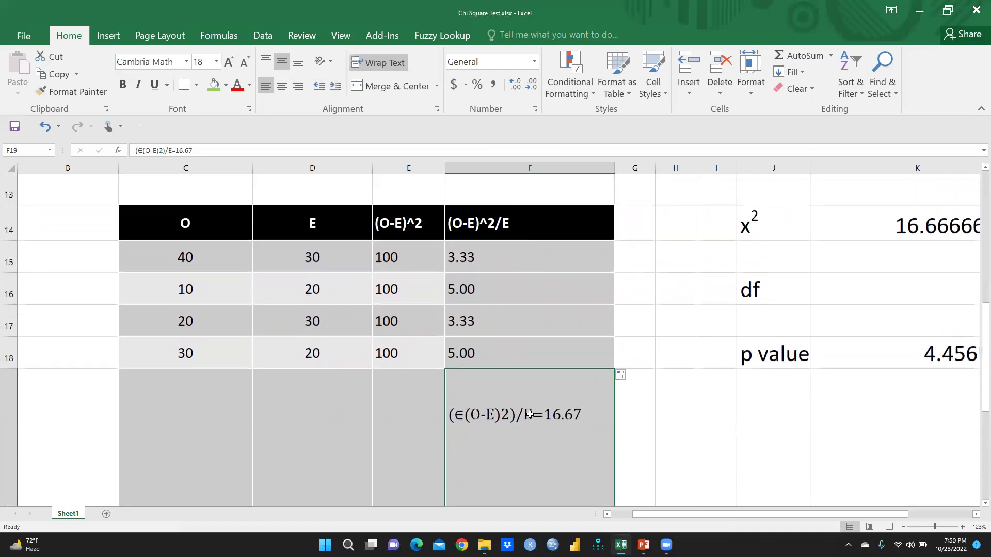
scroll(521, 432, down, 1)
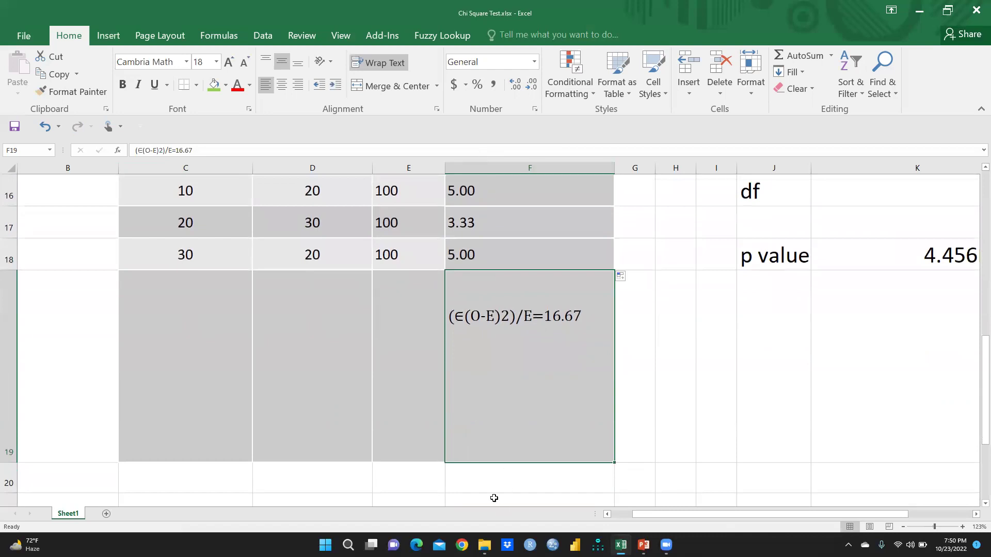
click(484, 476)
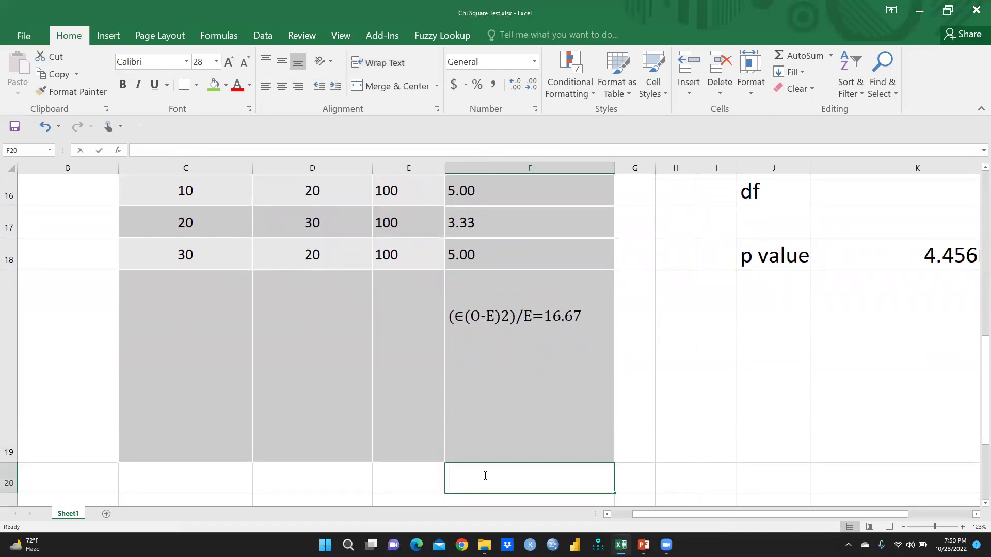
text(sum)
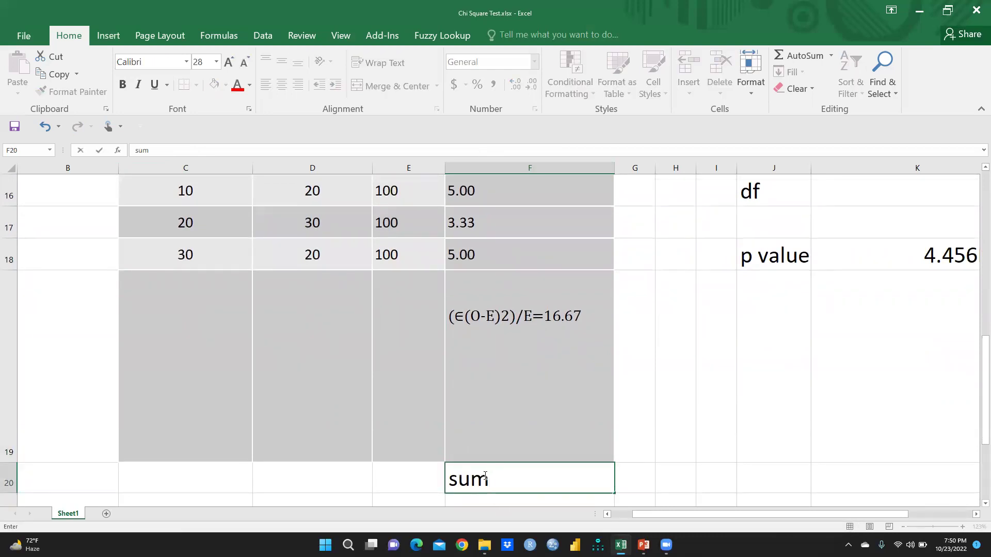
key(BackSpace)
key(BackSpace)
key(BackSpace)
text(=)
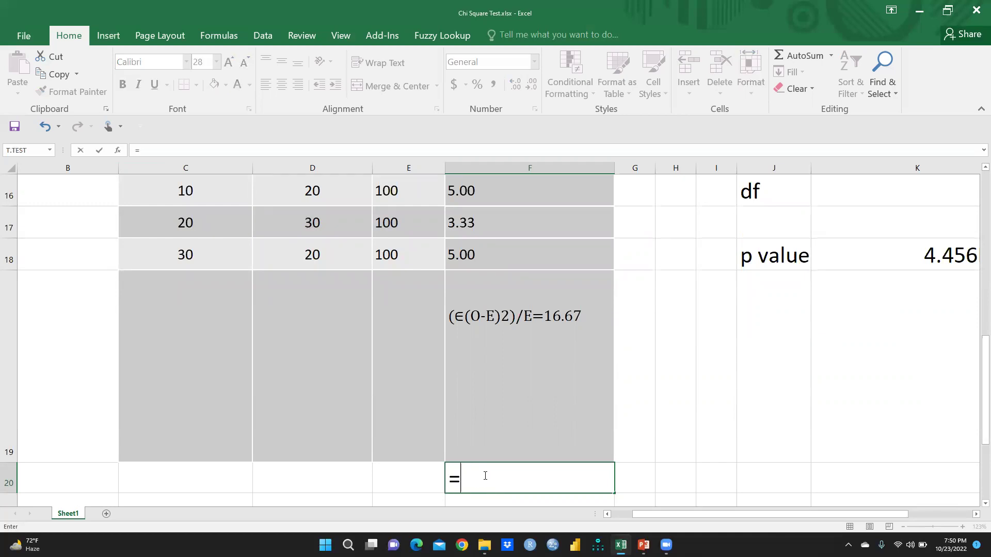
text(sum)
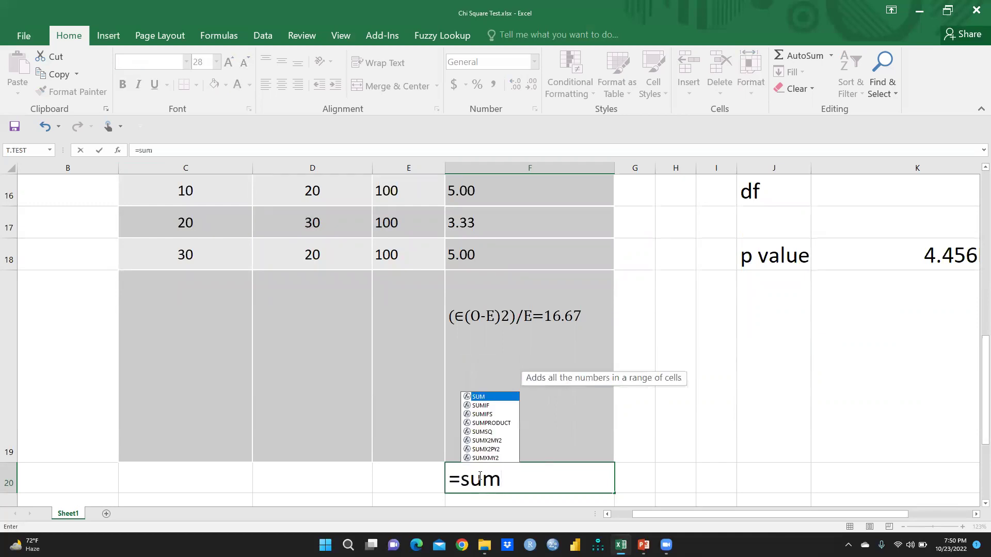
double_click(484, 397)
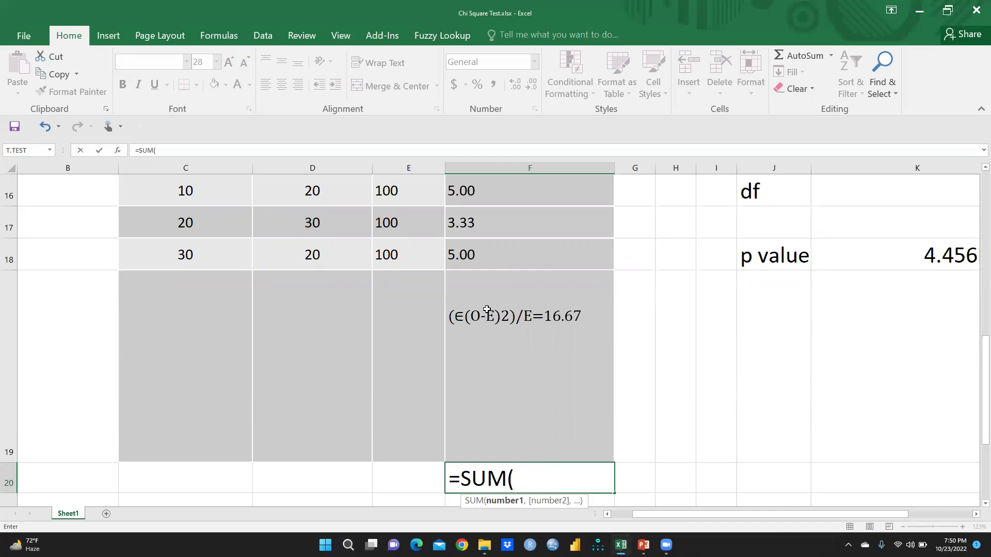
scroll(485, 309, up, 1)
drag(479, 252, 484, 356)
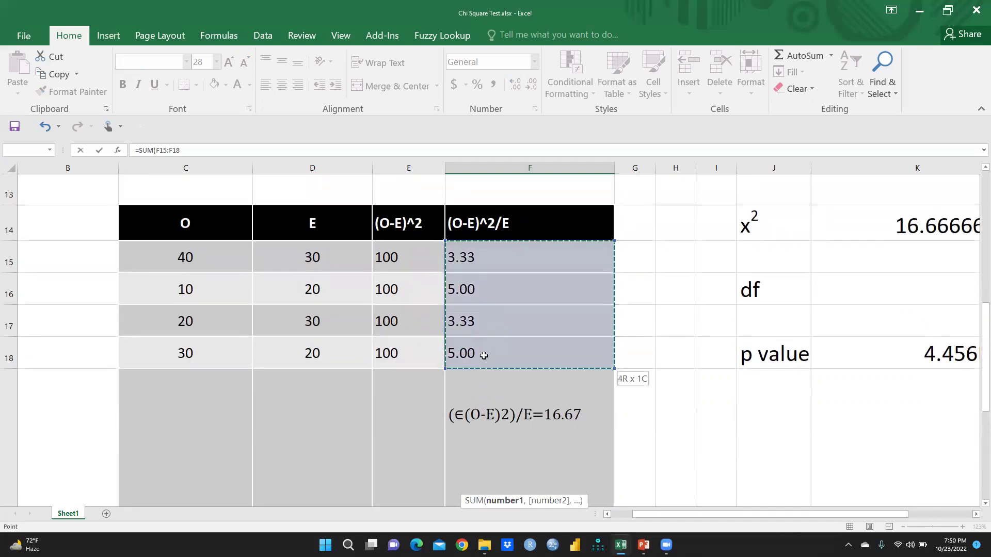
scroll(605, 423, down, 1)
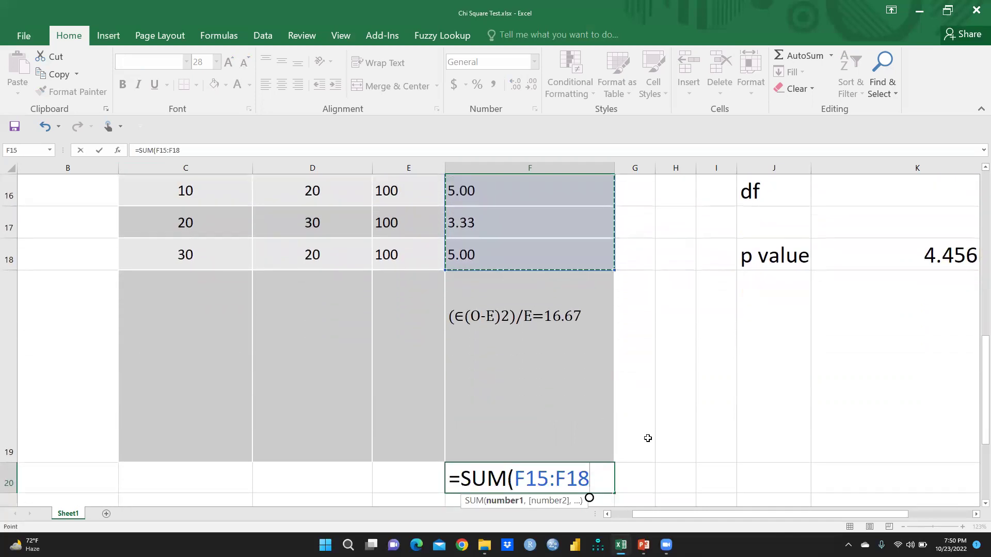
key(Return)
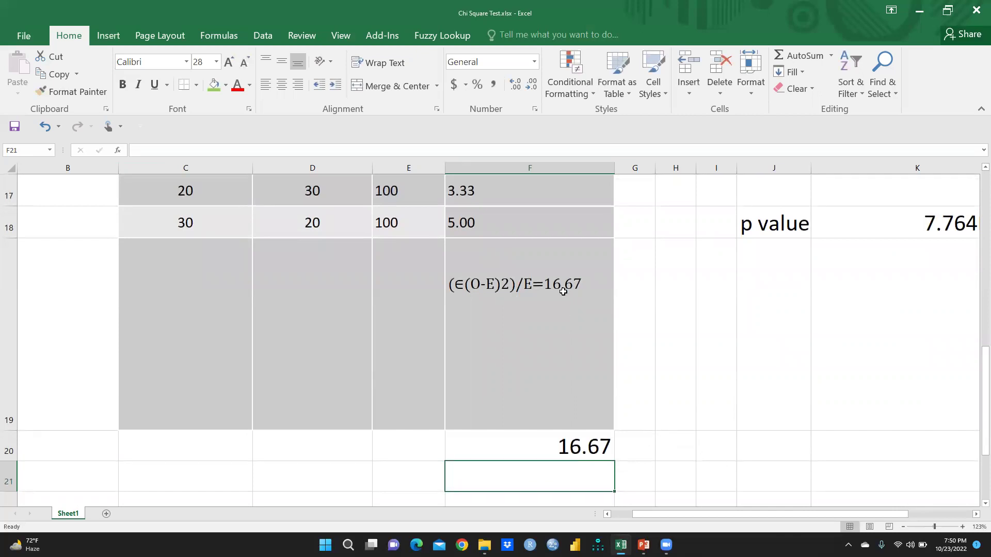
Compare the sum in F20 with the x², df and p value results beside the chi-square calculation table.
click(596, 449)
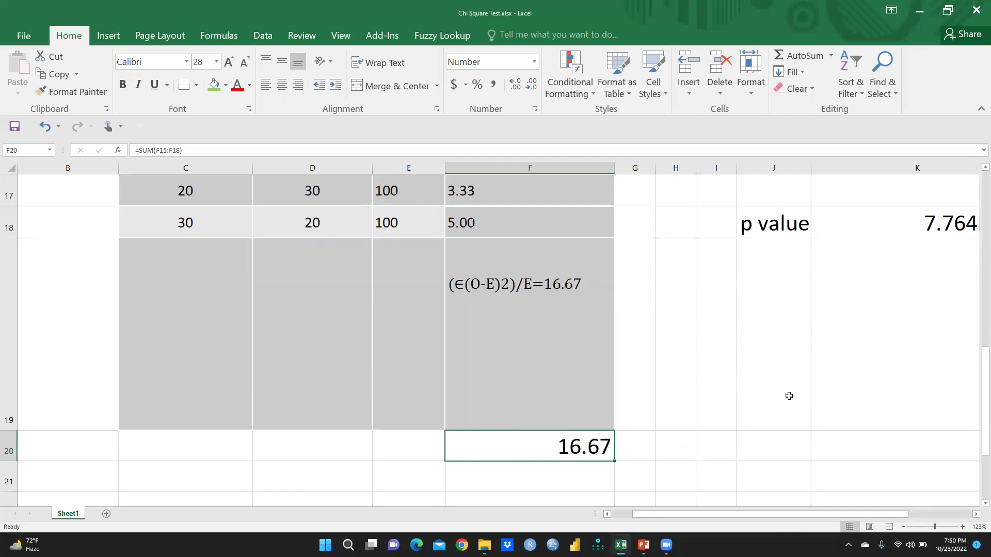
scroll(782, 420, up, 2)
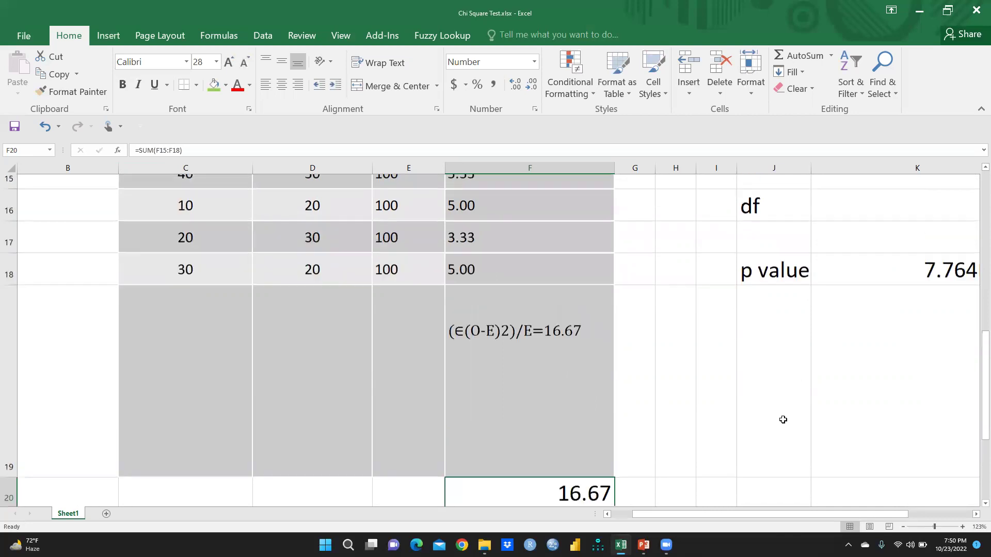
drag(688, 519, 729, 513)
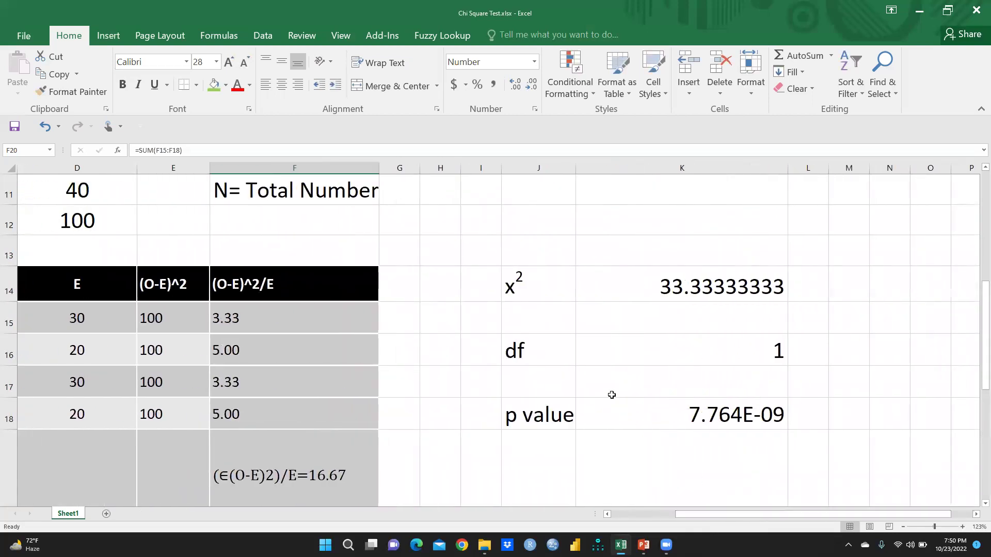
scroll(612, 395, down, 1)
scroll(611, 394, up, 4)
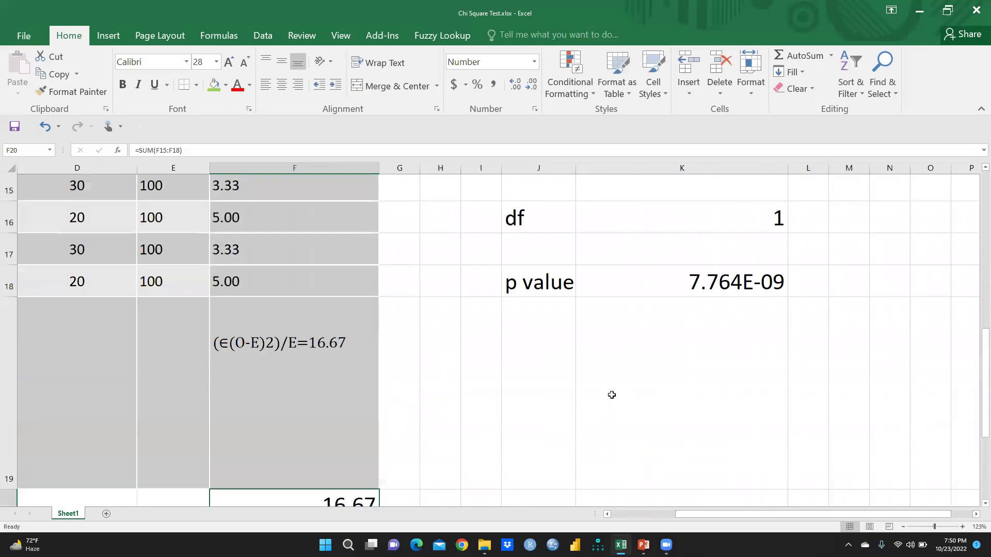
scroll(611, 394, up, 3)
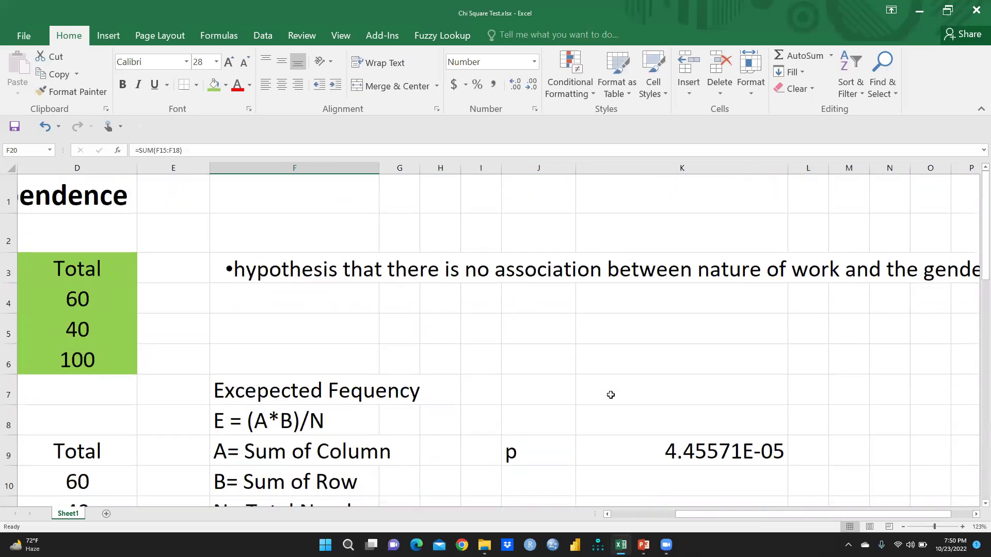
scroll(610, 395, down, 2)
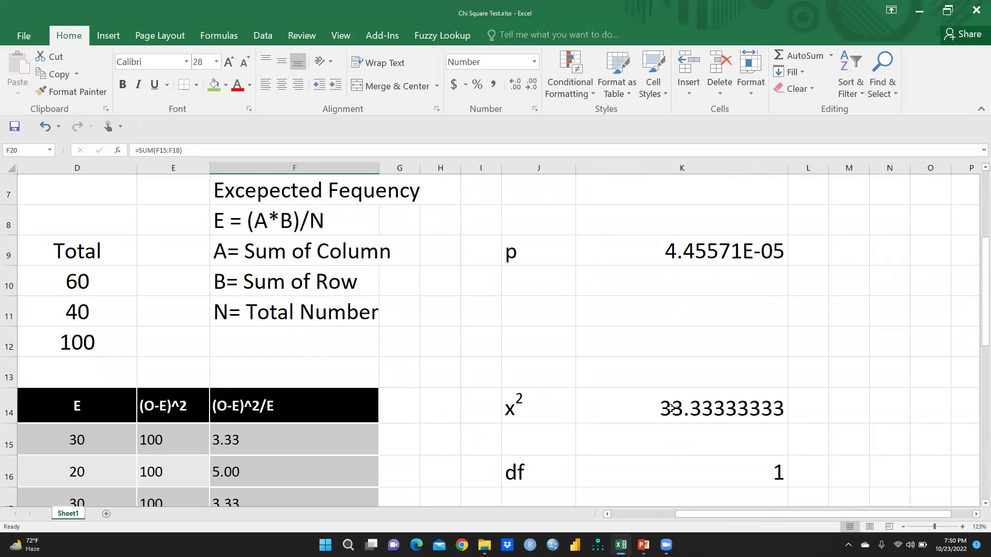
scroll(514, 411, down, 2)
Replace the x² formula in K14 with the value 16.67.
click(354, 415)
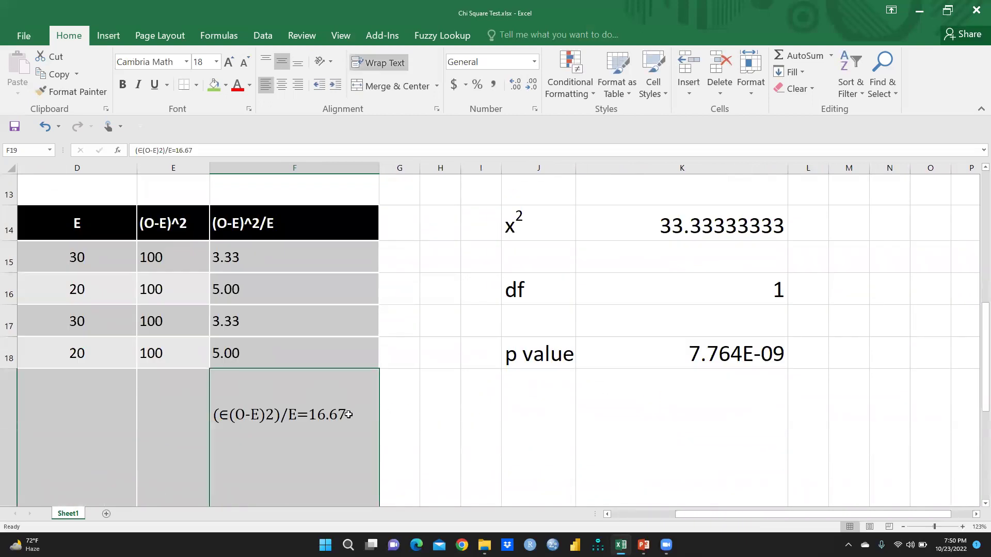
click(715, 225)
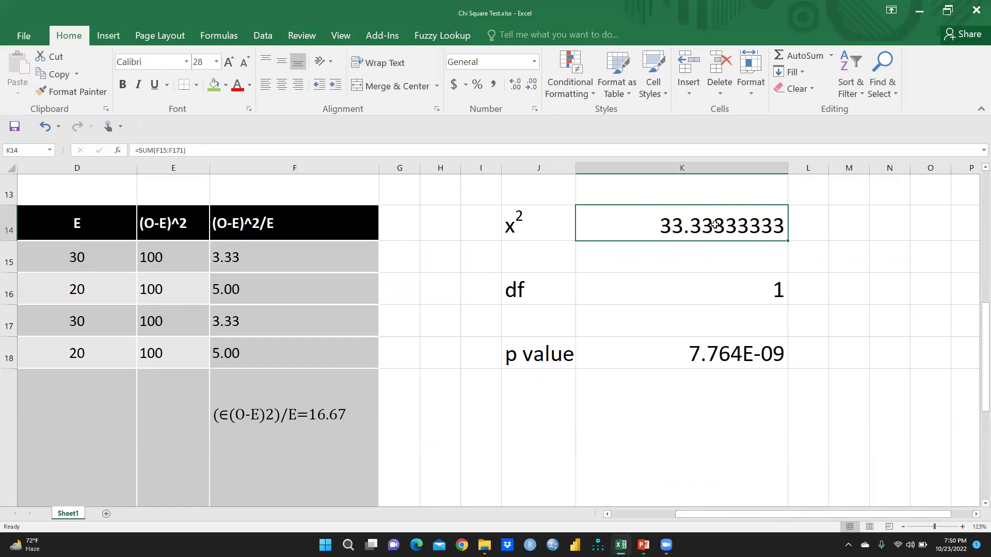
key(Delete)
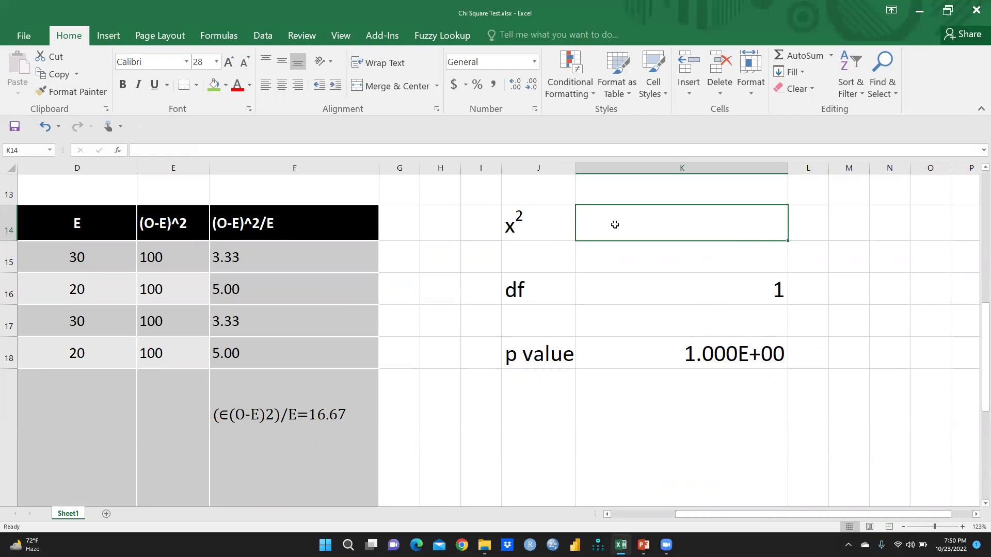
text(16.67)
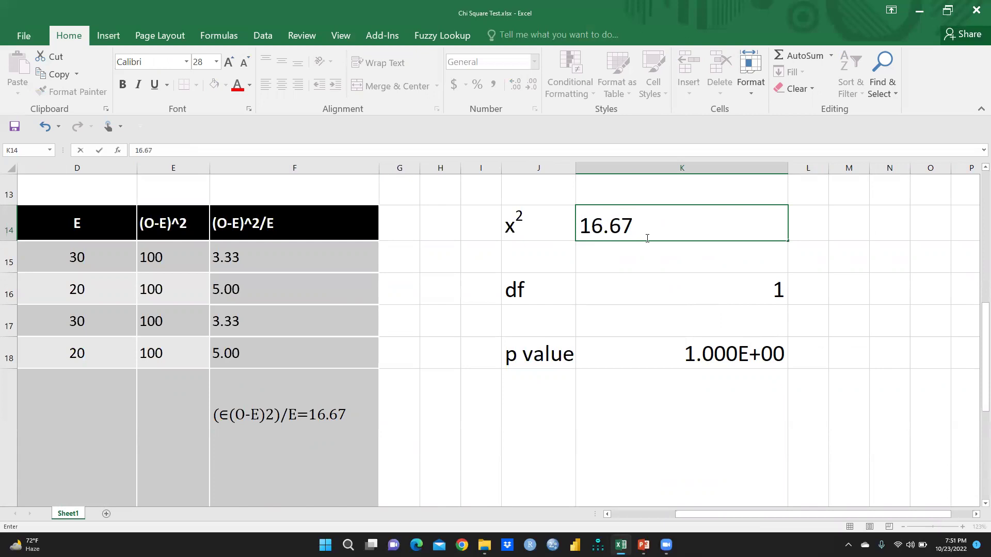
click(719, 289)
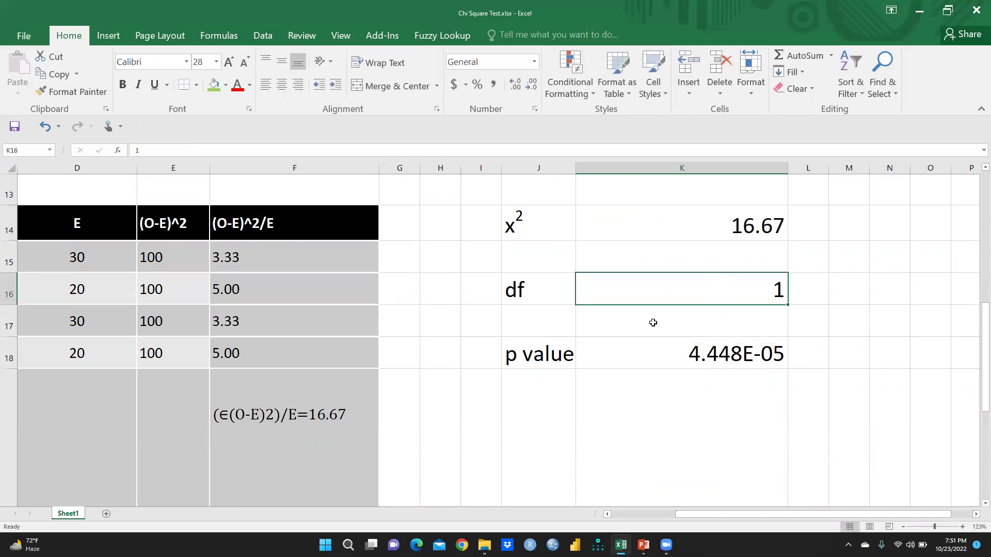
Switch to the PowerPoint presentation and show slide 49, with the chi-square test value, degree of freedom and conclusion, as a slide show.
click(644, 545)
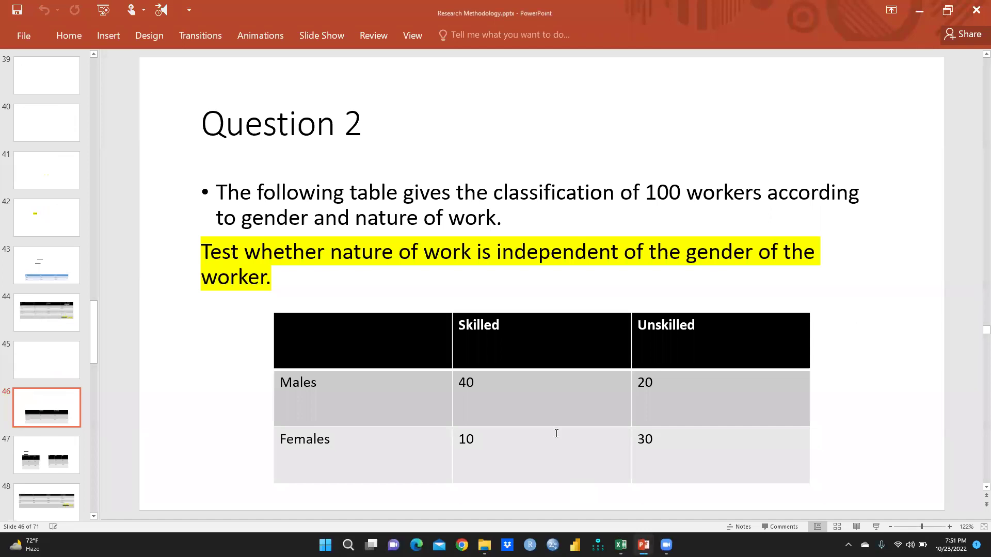
scroll(551, 381, down, 1)
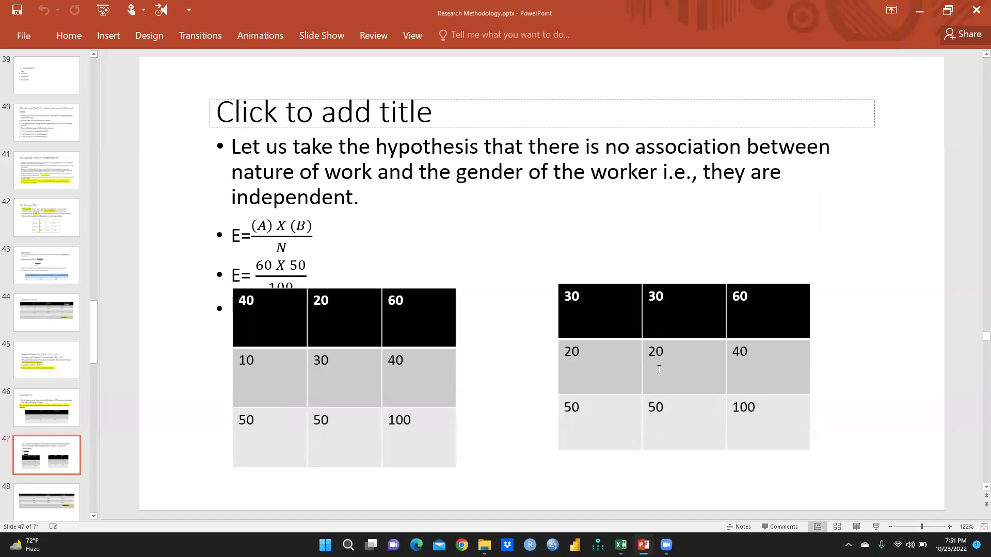
scroll(658, 369, down, 1)
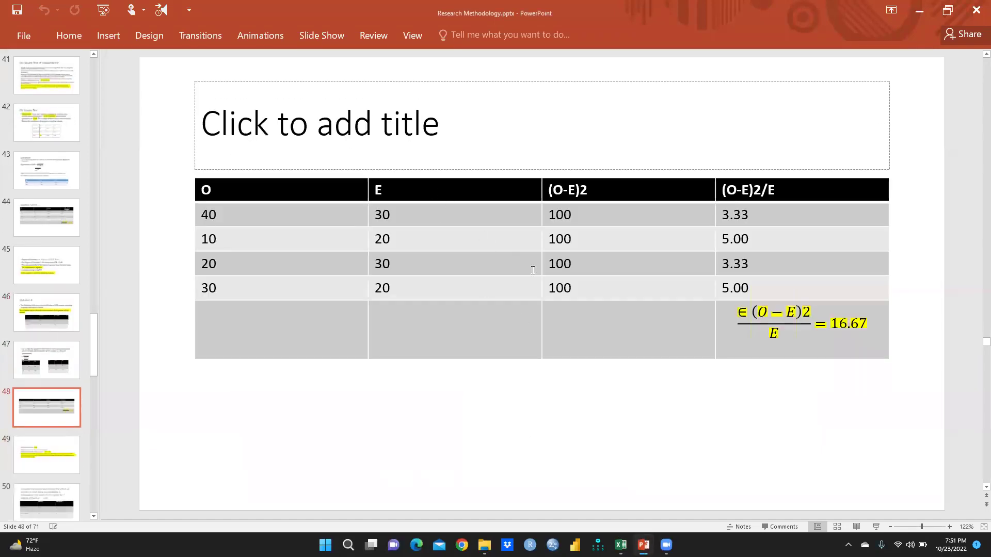
scroll(763, 323, down, 1)
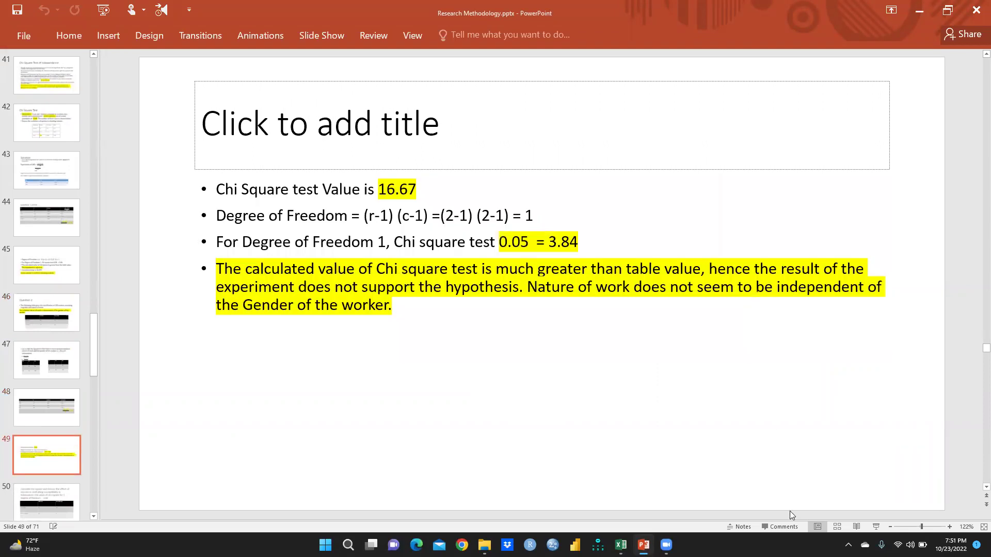
click(877, 527)
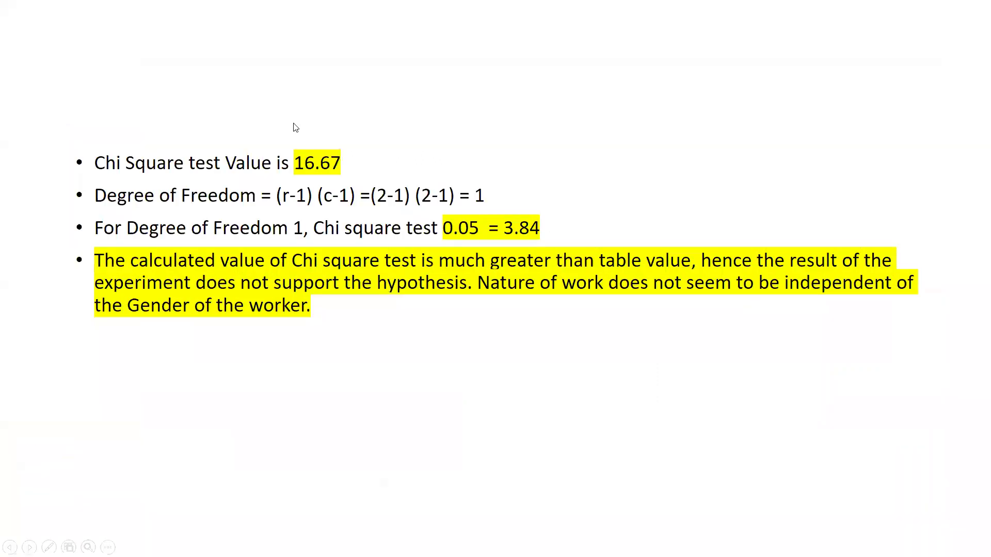
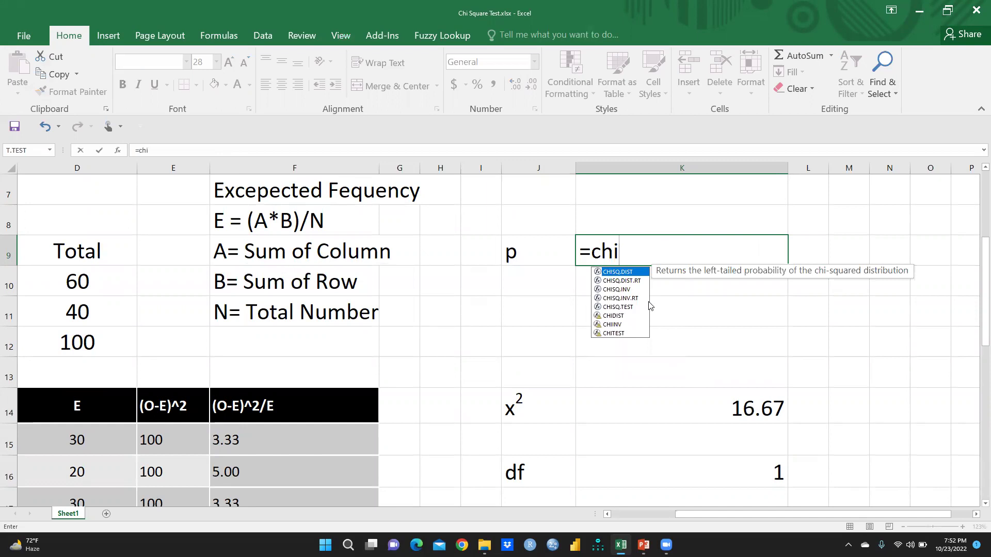
Use the CHITEST function for the p formula in K9, with the observed frequencies B4:C5 as the actual range.
click(622, 335)
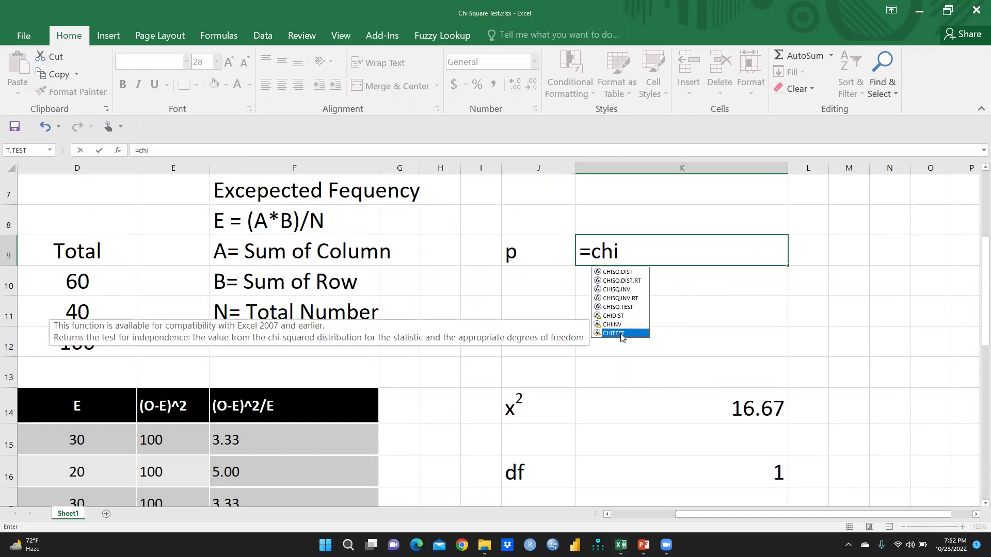
double_click(622, 334)
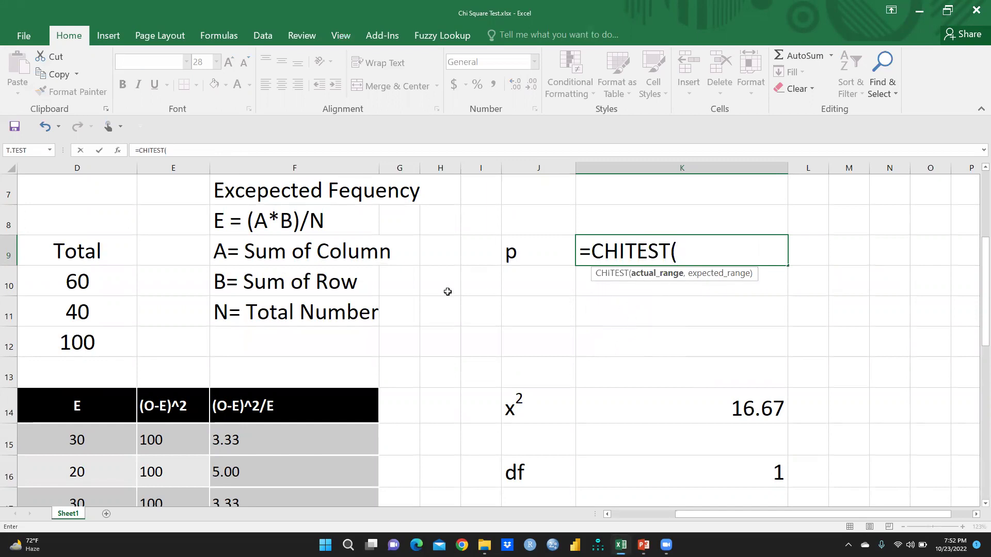
scroll(421, 289, up, 2)
drag(813, 515, 749, 514)
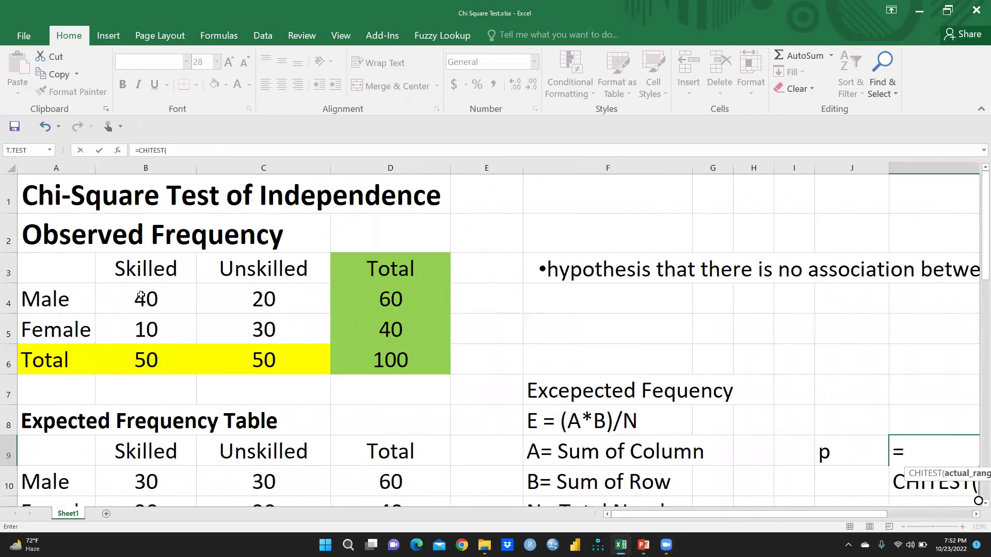
drag(124, 288, 260, 331)
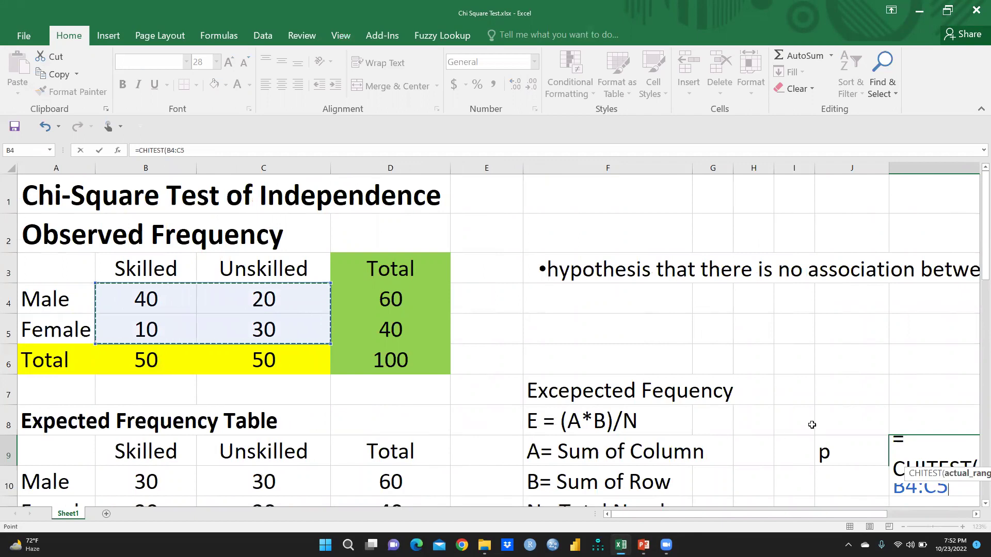
Complete the CHITEST formula in K9 with the expected frequencies B10:C11 as the expected range.
scroll(488, 406, down, 1)
drag(690, 515, 709, 524)
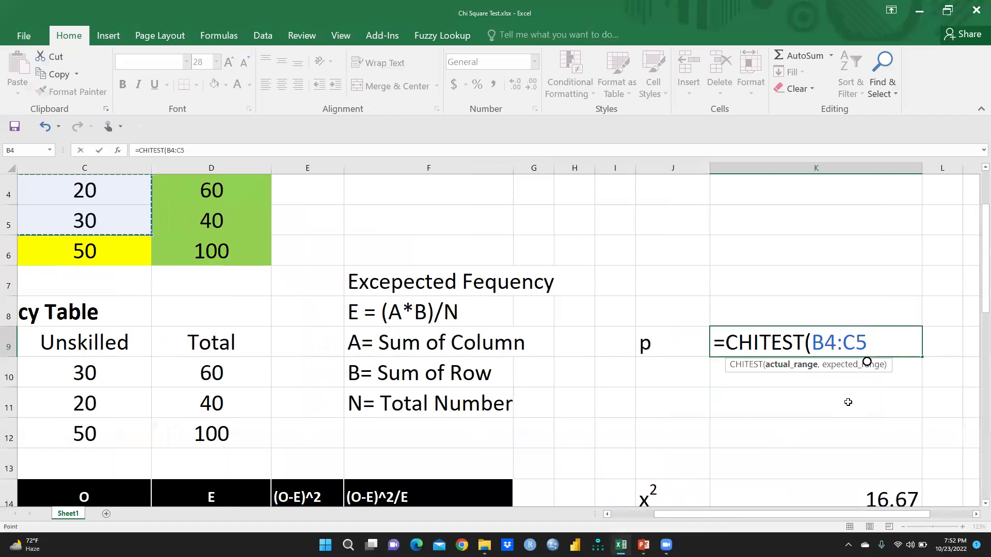
text(,)
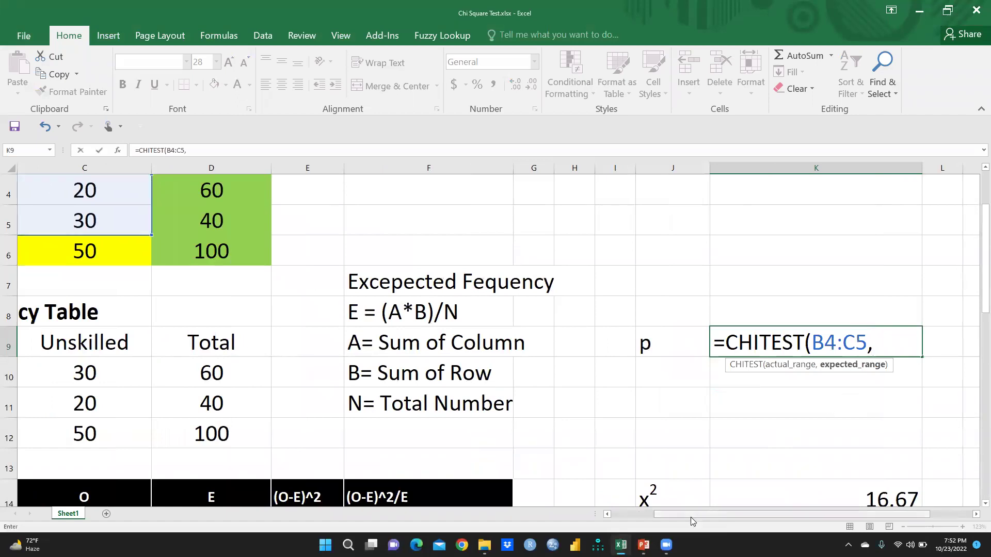
drag(697, 521, 558, 526)
drag(130, 364, 284, 408)
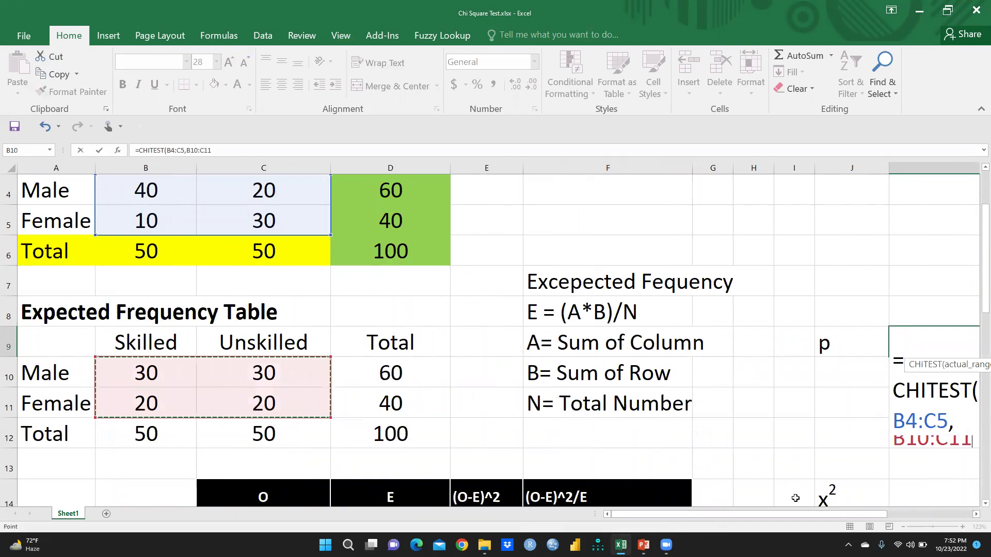
drag(771, 513, 888, 526)
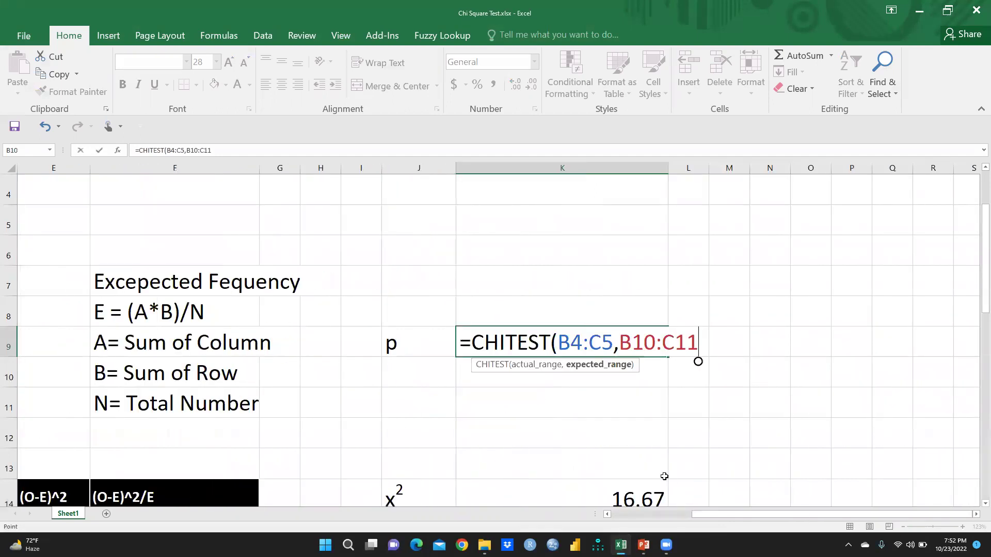
text())
key(Return)
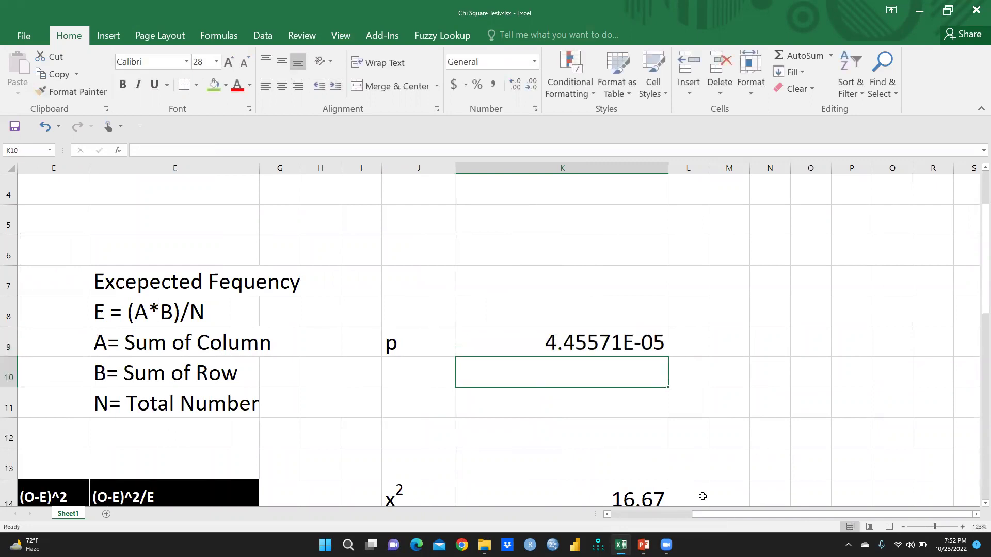
click(565, 341)
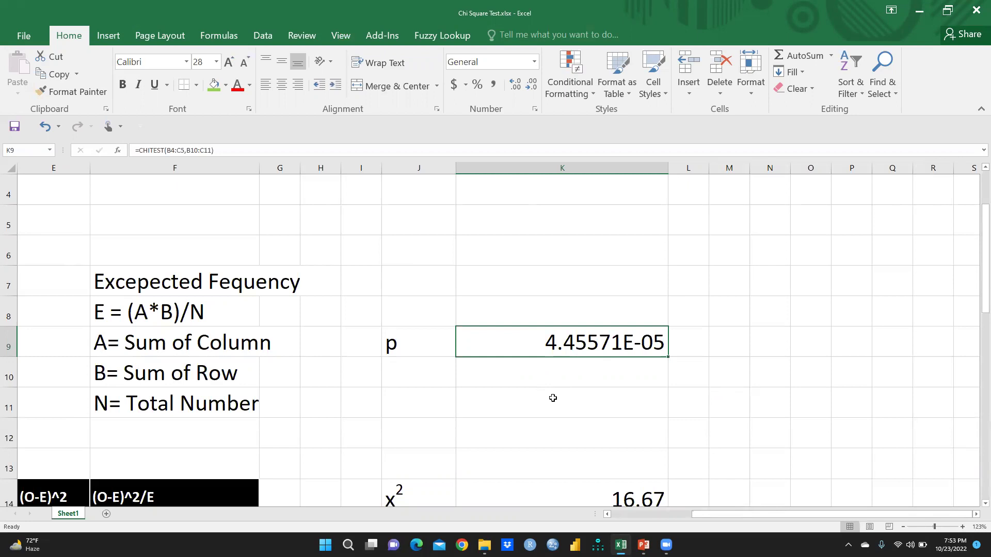
Clear the x² value in K14.
scroll(552, 398, down, 1)
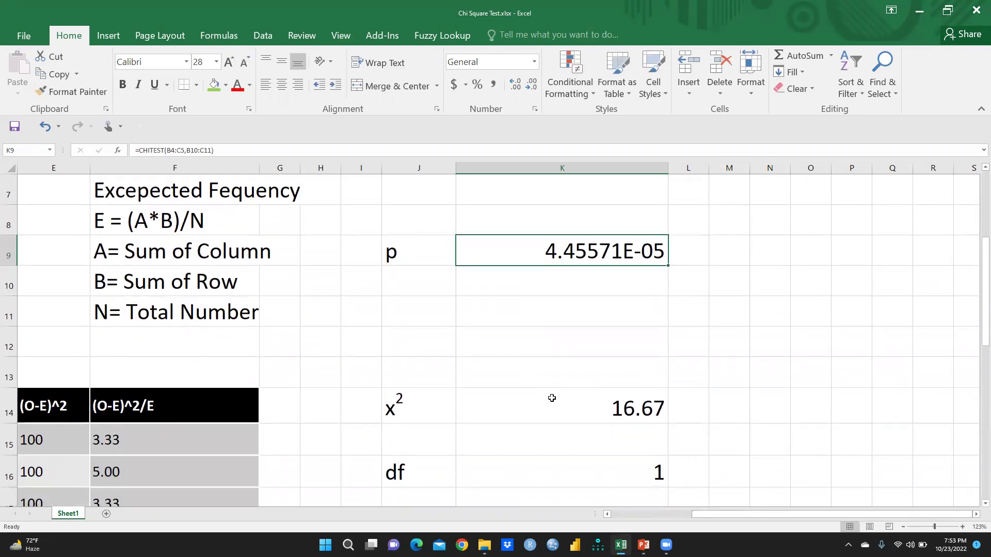
scroll(551, 398, down, 1)
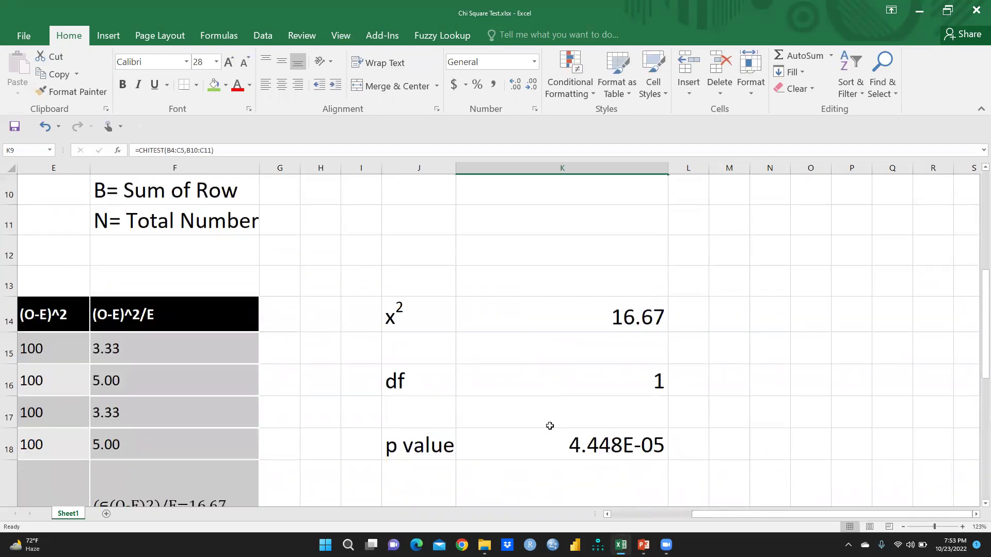
scroll(549, 426, down, 1)
scroll(549, 425, up, 1)
click(625, 319)
key(Delete)
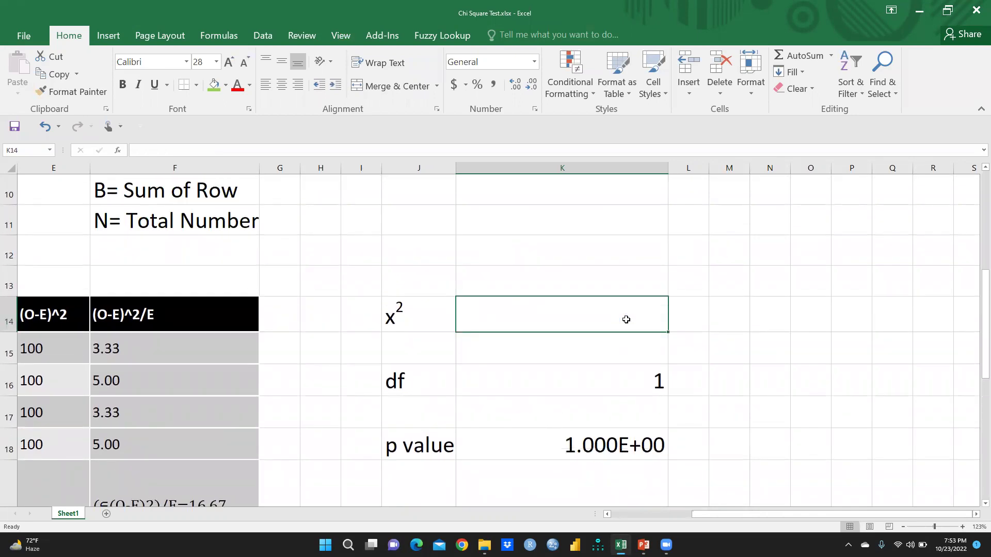
text(=)
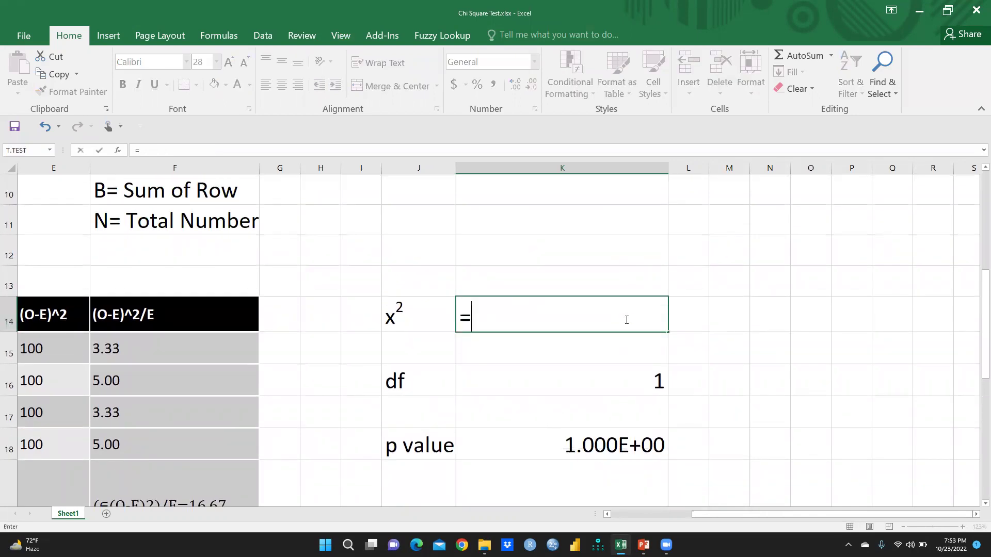
text(ch)
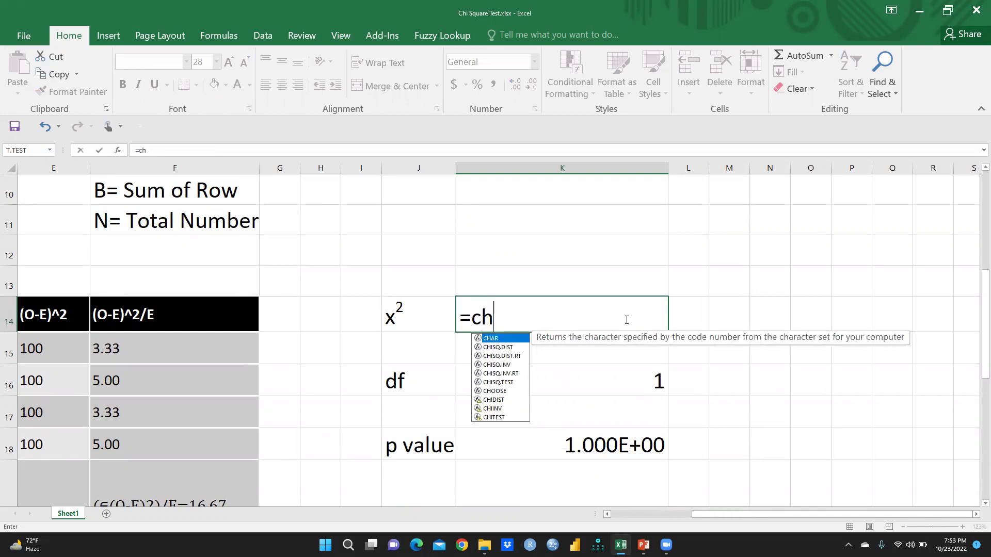
text(i)
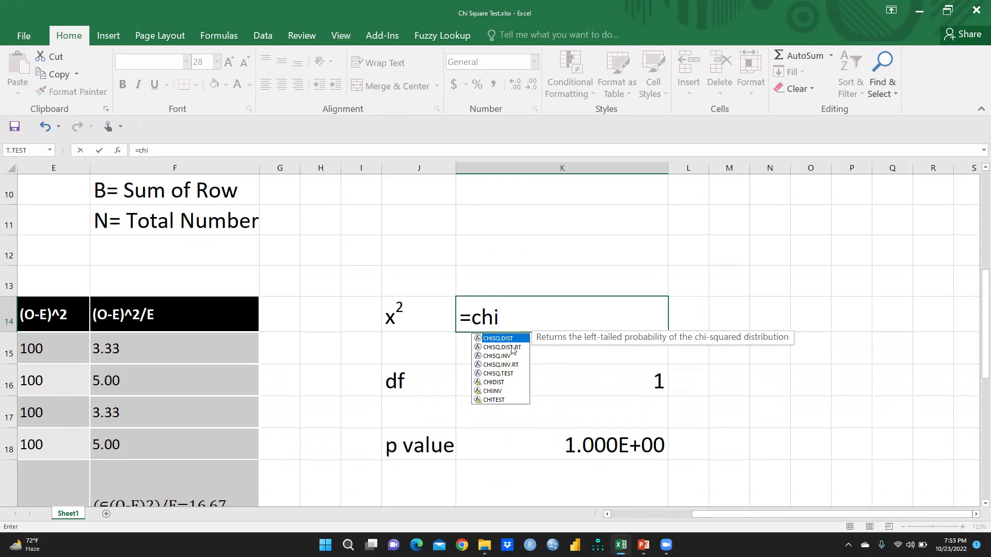
key(BackSpace)
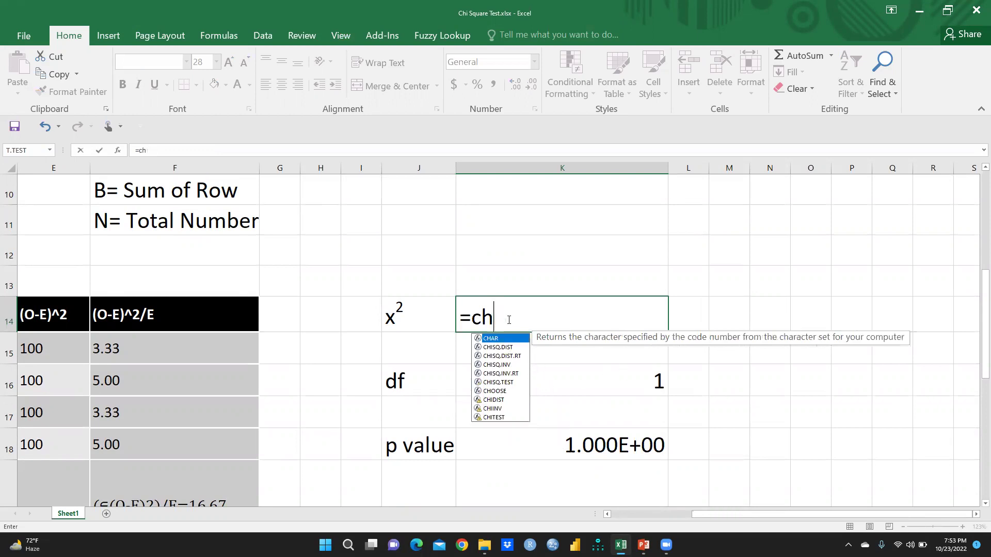
key(BackSpace)
key(BackSpace)
key(BackSpace)
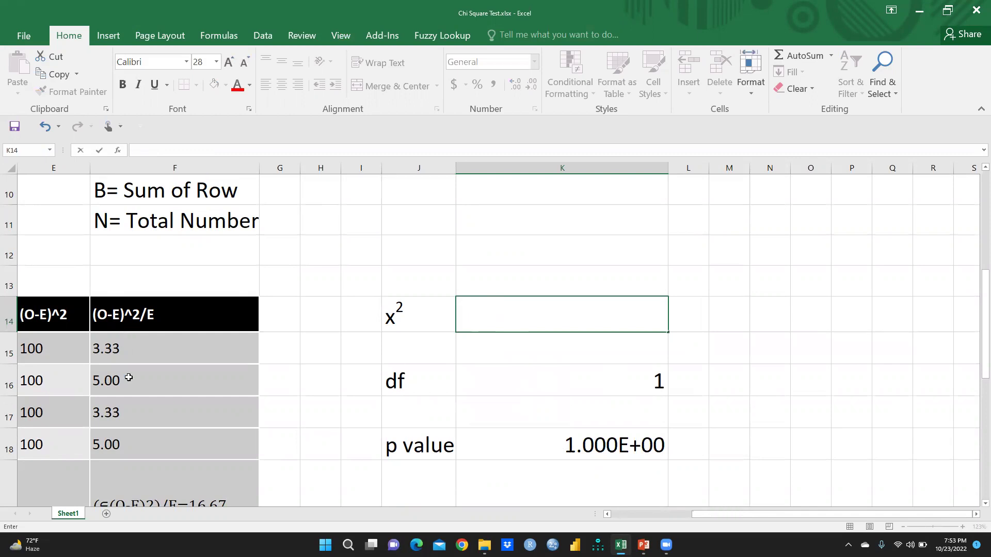
Try to obtain x² in K14 with the formula =F15:F18 on the (O-E)^2/E values, and clear the cell.
scroll(324, 344, down, 1)
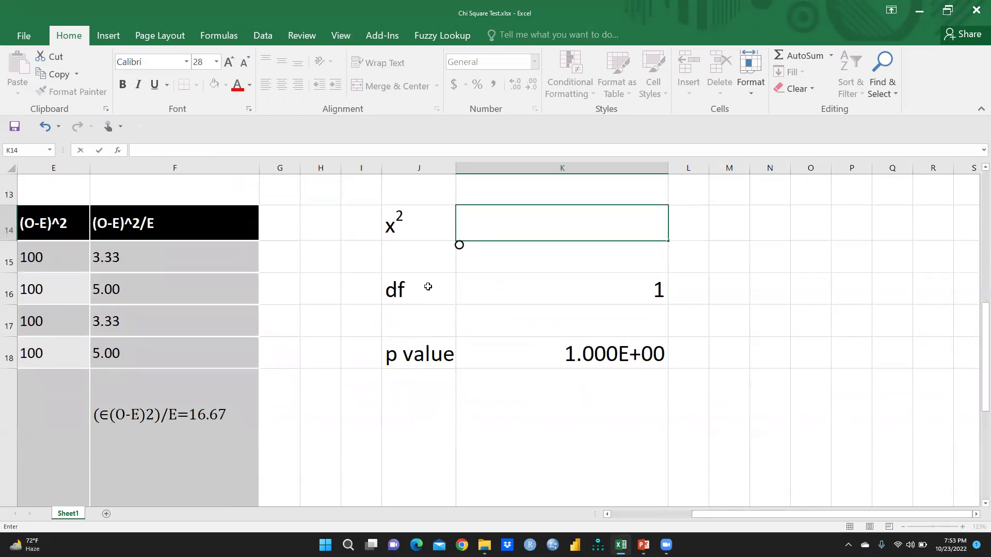
text(=)
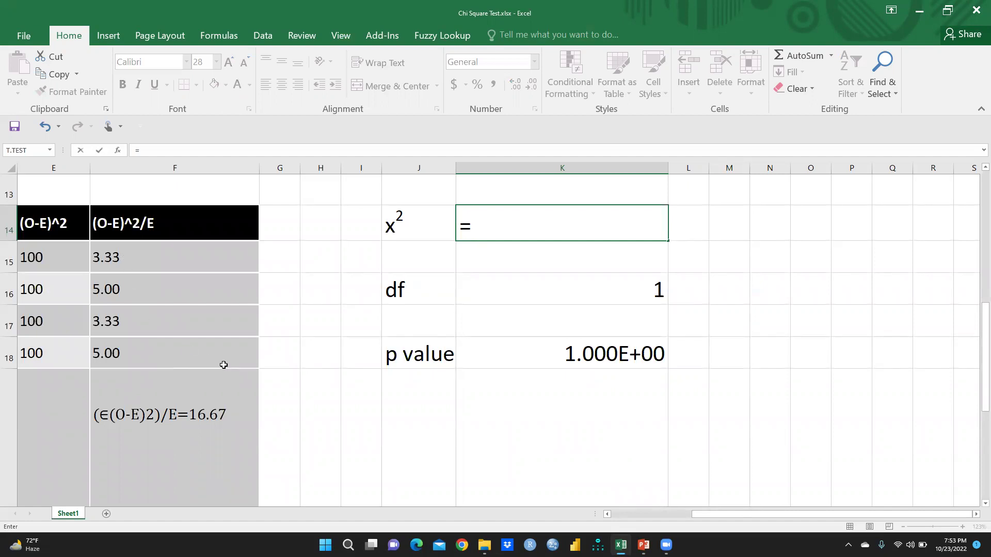
drag(148, 256, 150, 350)
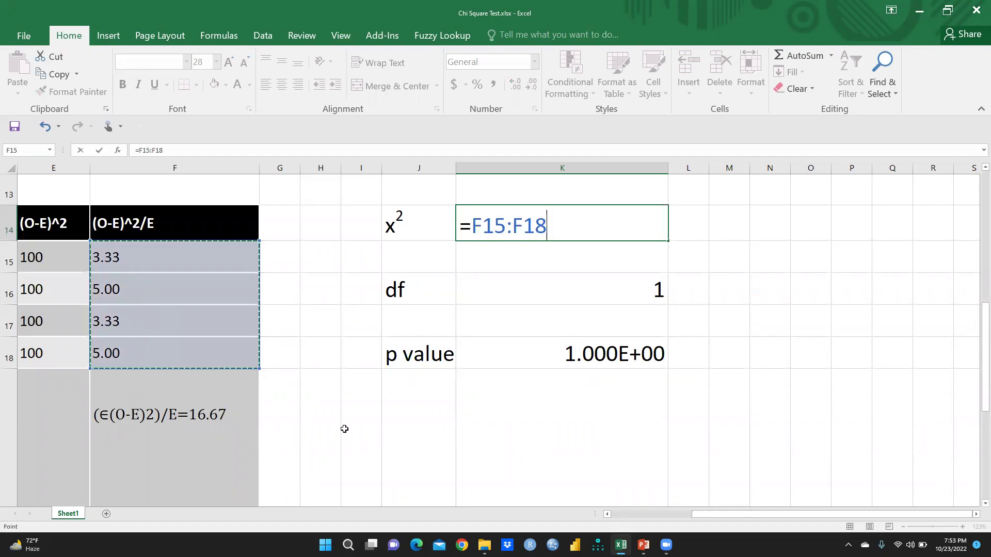
key(Return)
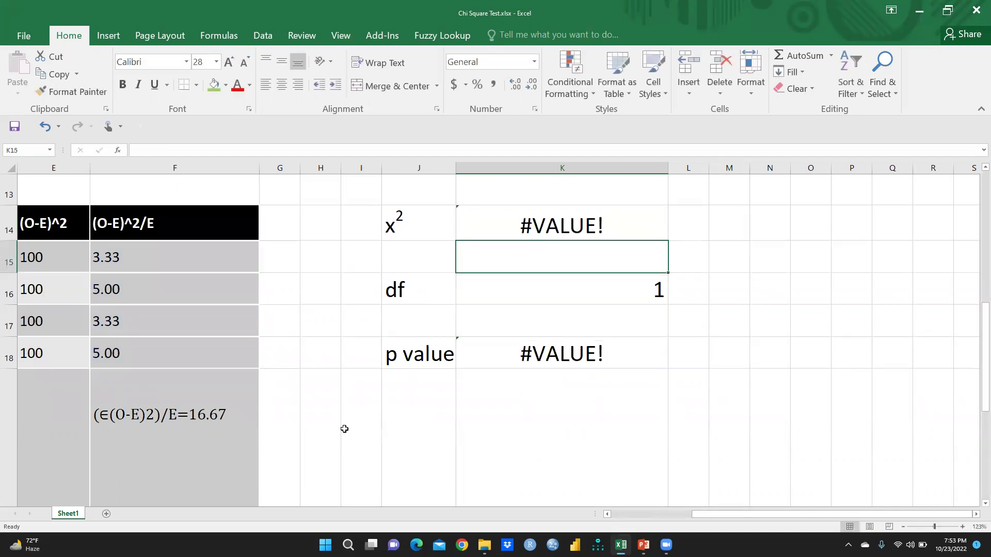
click(580, 227)
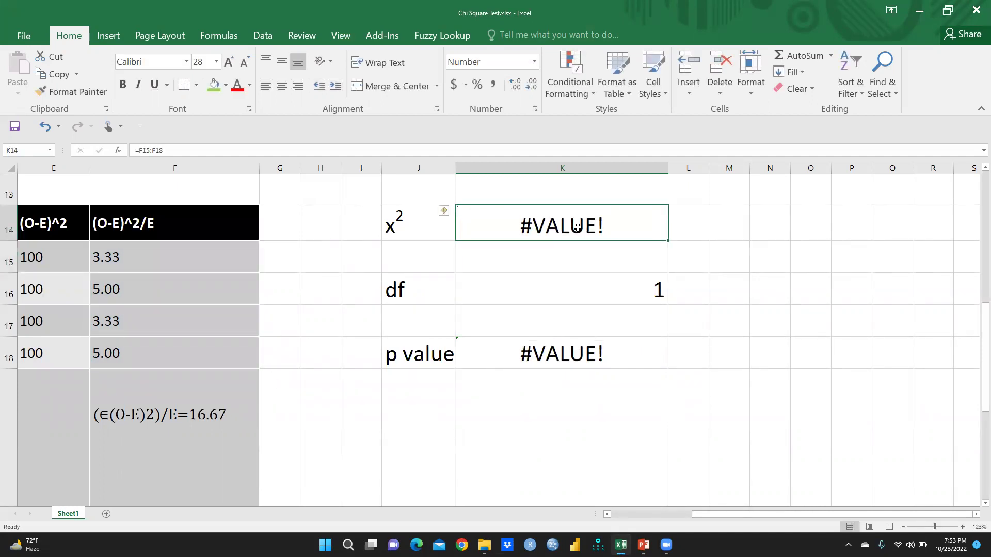
key(Delete)
scroll(228, 356, down, 3)
scroll(227, 357, up, 3)
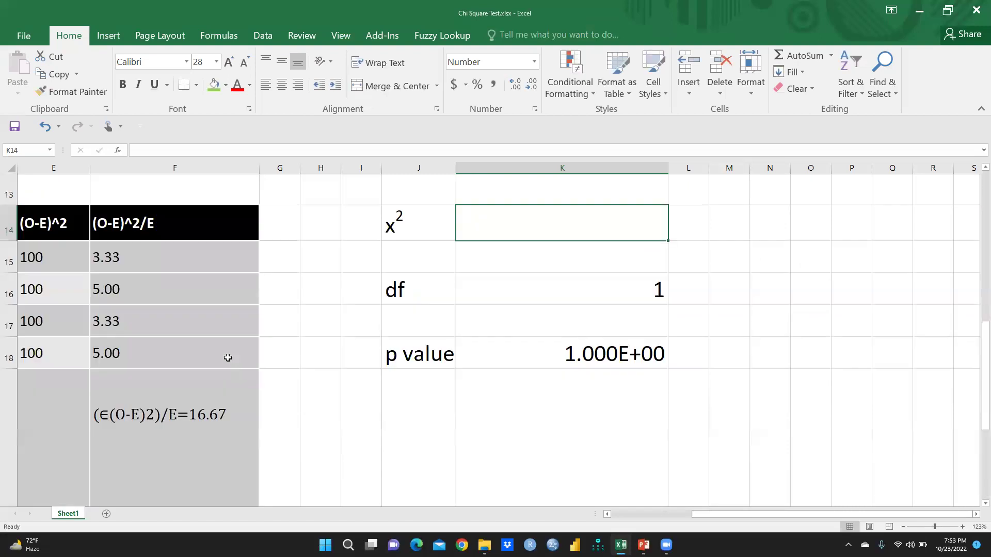
scroll(241, 504, down, 1)
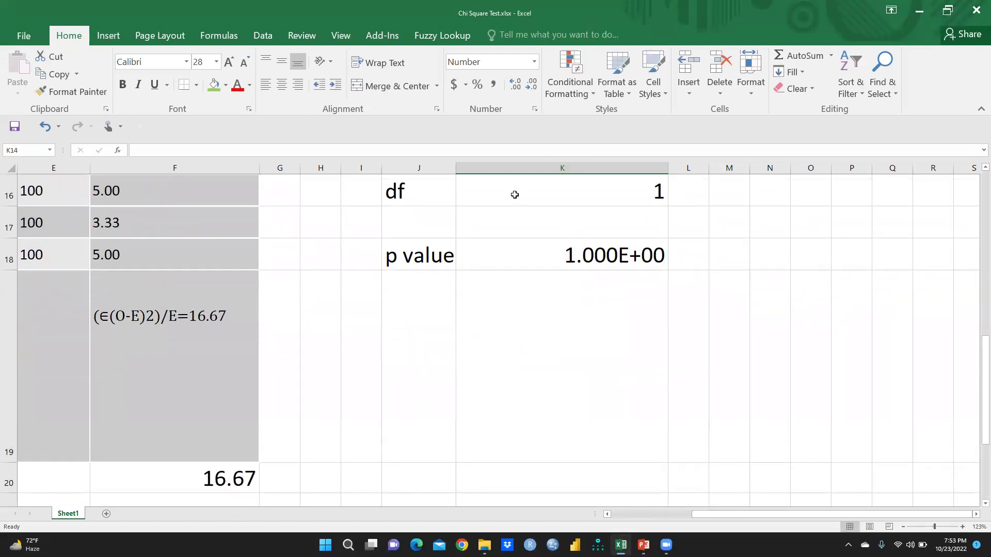
scroll(527, 206, up, 1)
text(1)
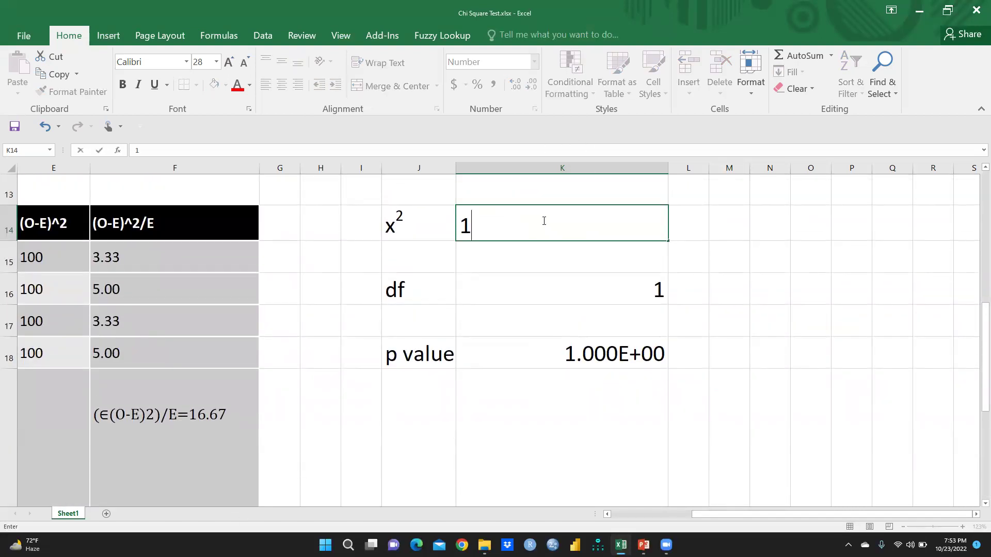
key(BackSpace)
text(=)
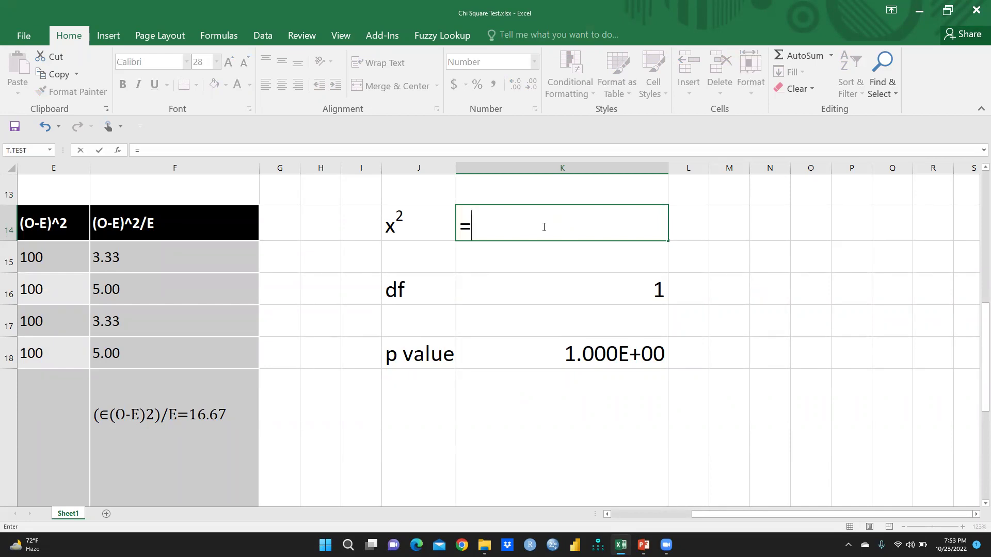
text(chi)
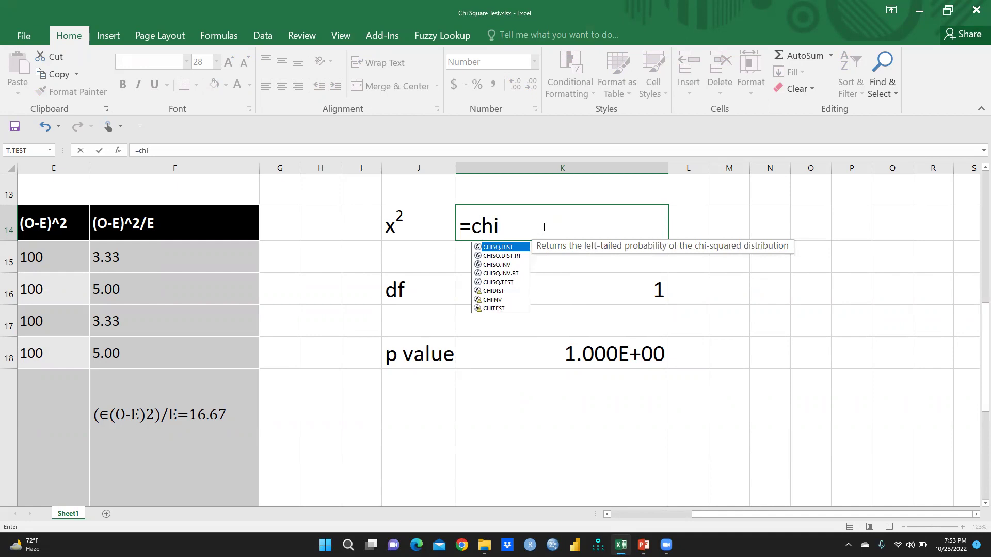
double_click(501, 256)
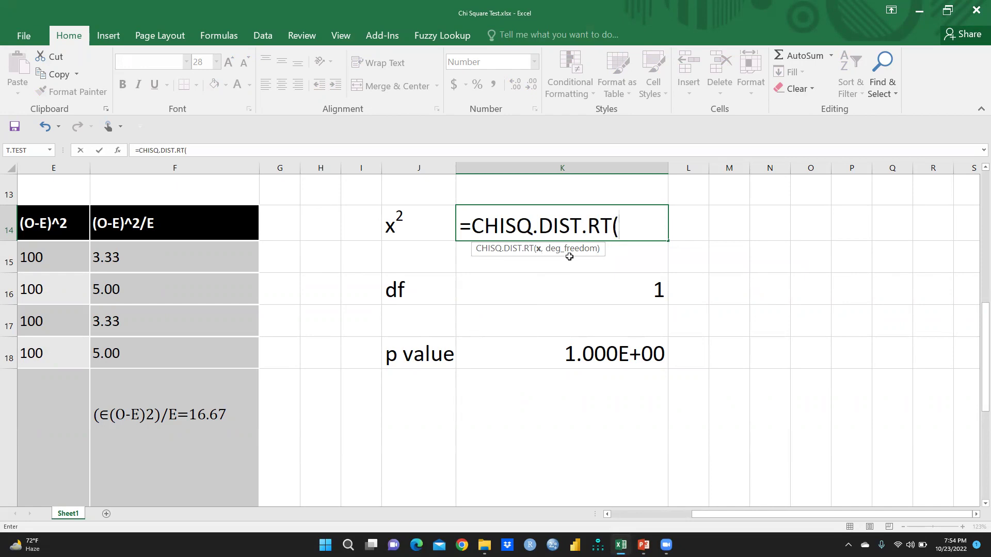
drag(631, 220, 450, 227)
key(BackSpace)
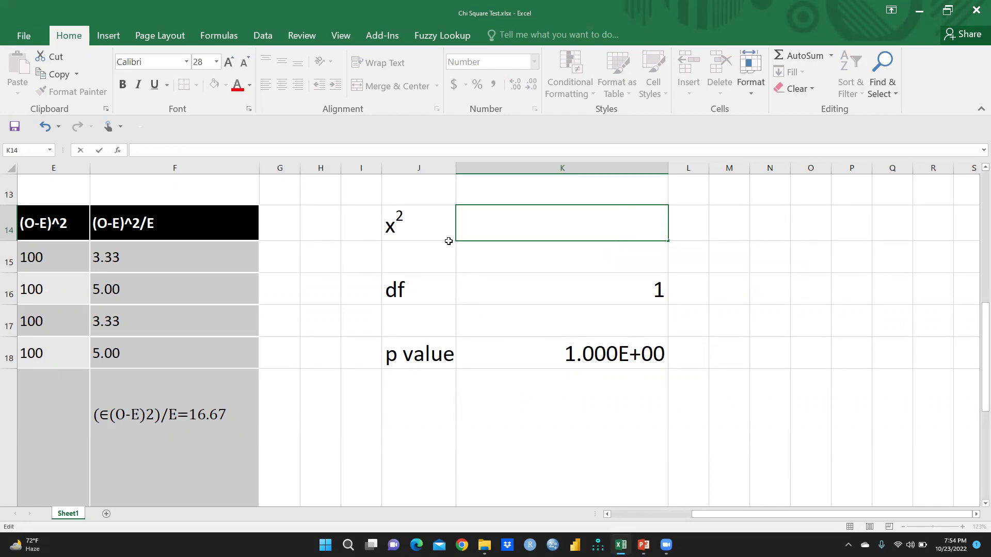
Enter 16.67 as the x² value in K14 and clear the p value in K18.
text(16.67)
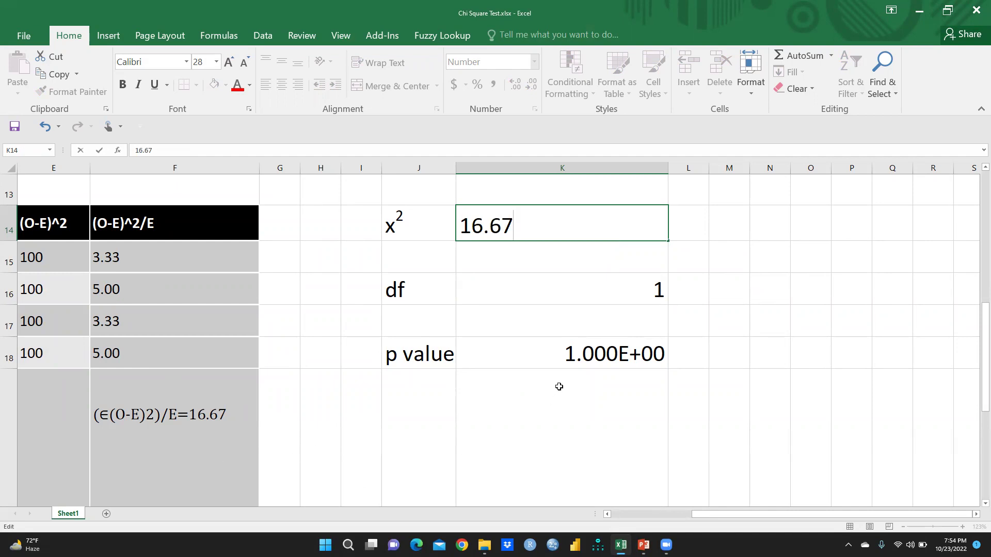
click(590, 354)
key(Delete)
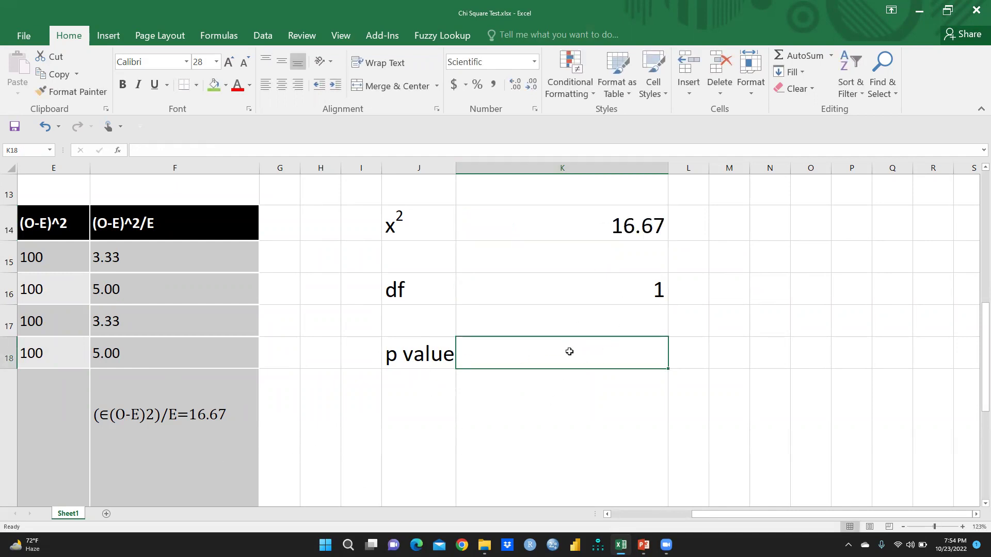
Calculate the p value in K18 with CHISQ.DIST.RT, using the x² value in K14 and the degrees of freedom in K16.
text(chi)
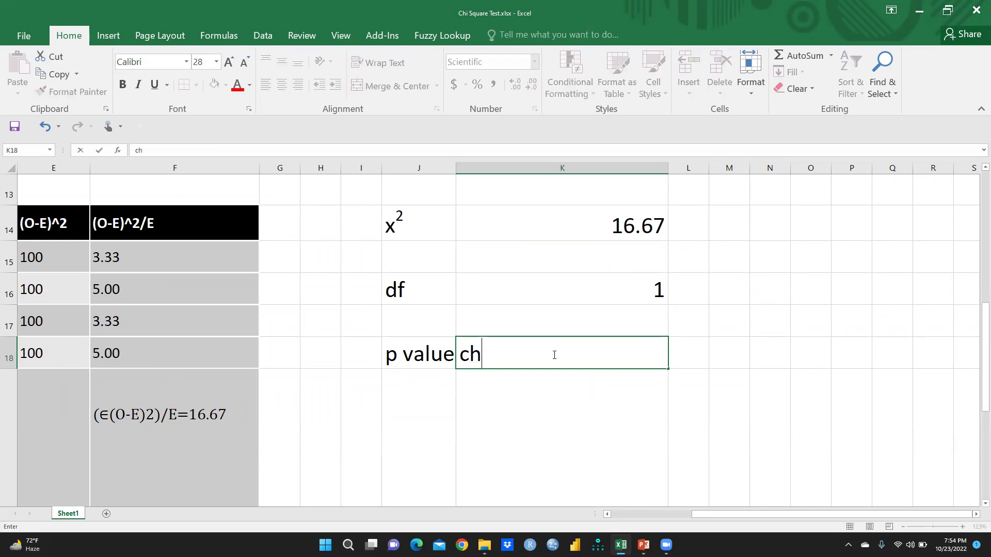
key(BackSpace)
key(BackSpace)
key(BackSpace)
text(=chi)
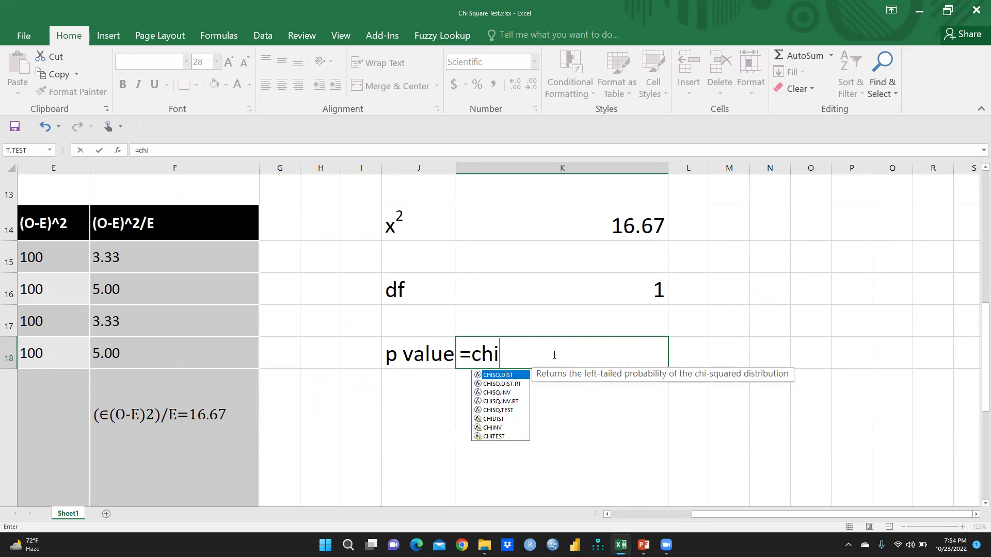
click(514, 386)
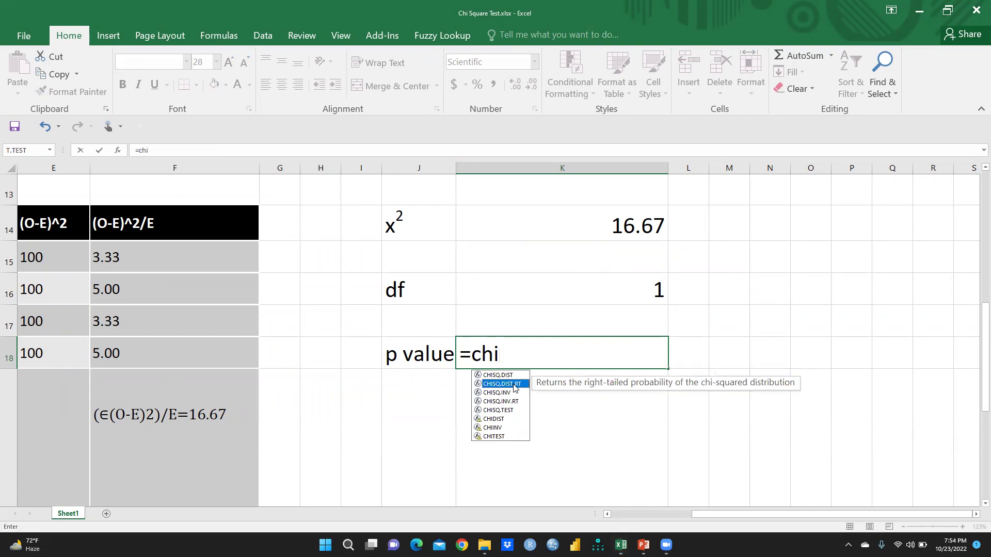
double_click(514, 386)
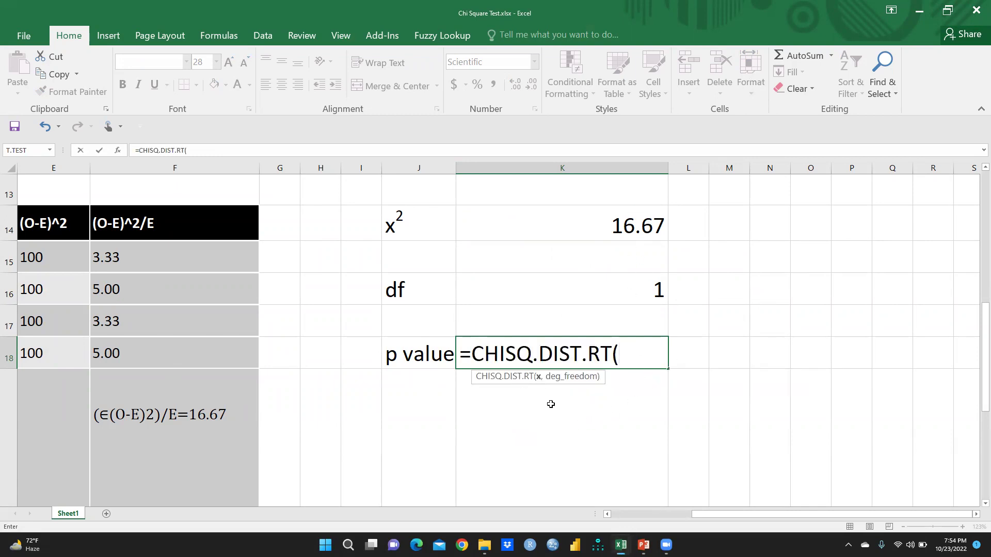
click(619, 225)
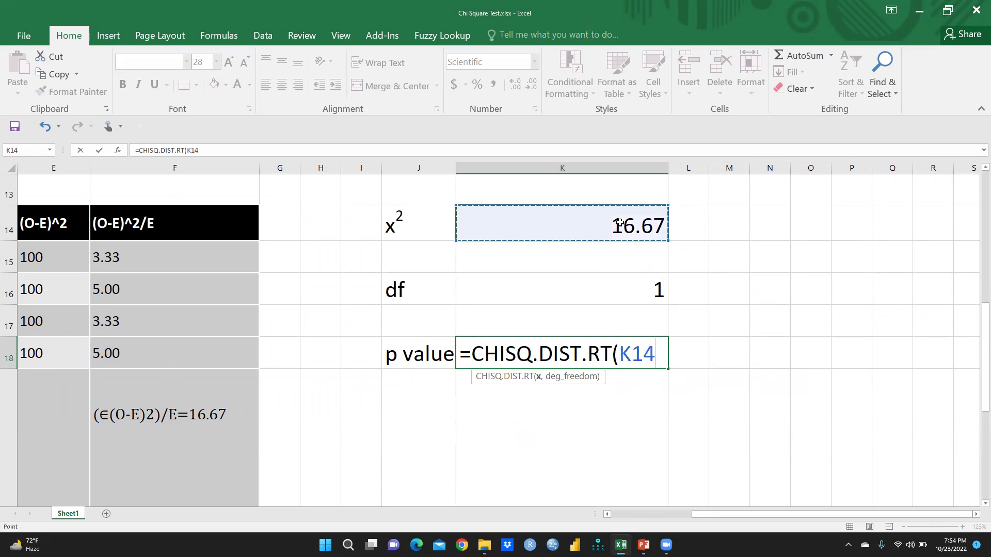
text(,)
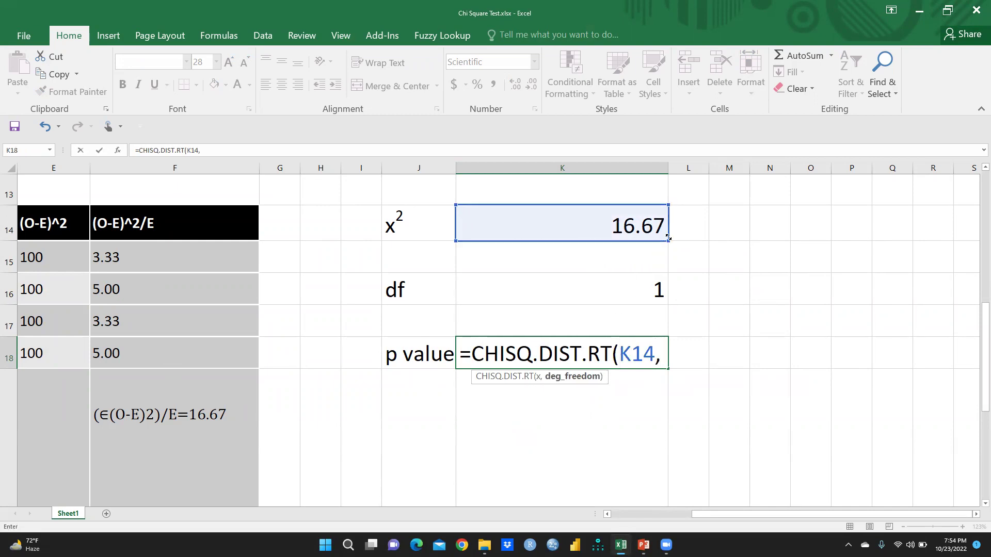
click(628, 290)
text())
key(Return)
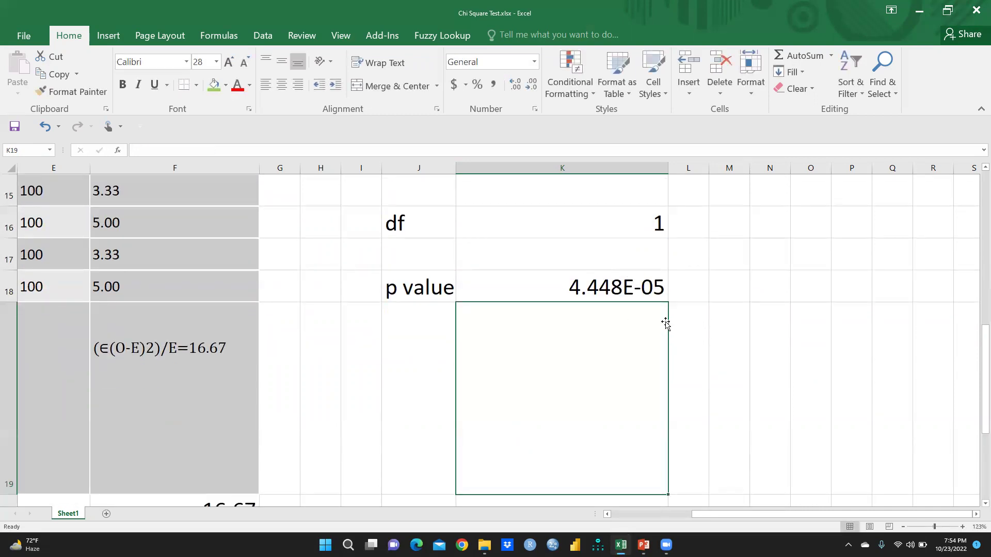
Compare the p values in K18 and K9, and enter "Rejected" in F4 below the hypothesis of no association.
click(626, 290)
scroll(628, 327, up, 2)
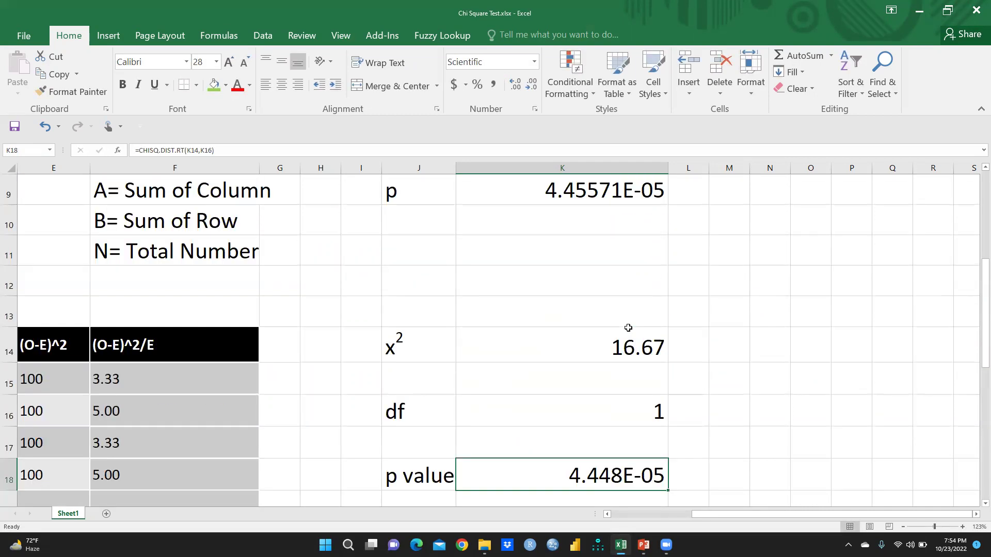
click(597, 184)
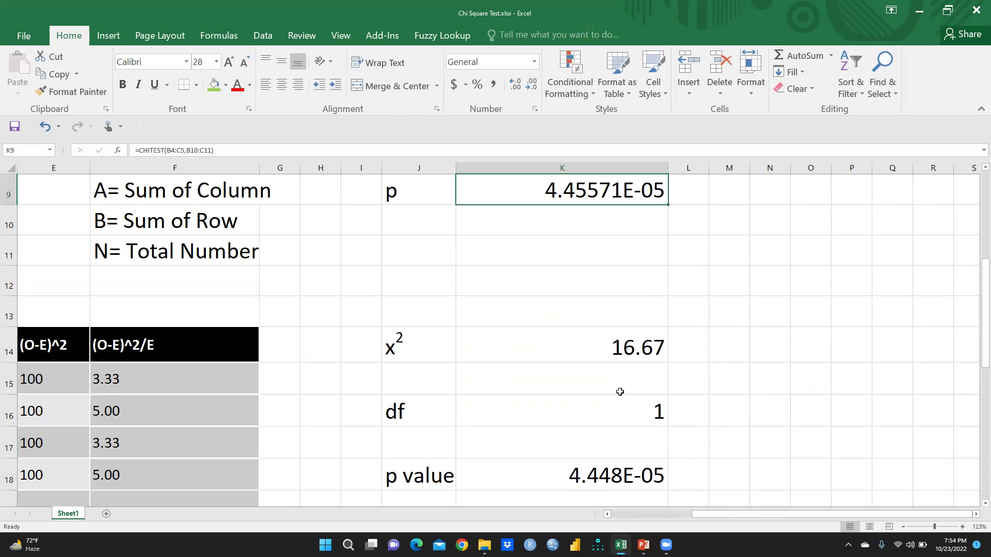
scroll(582, 386, up, 3)
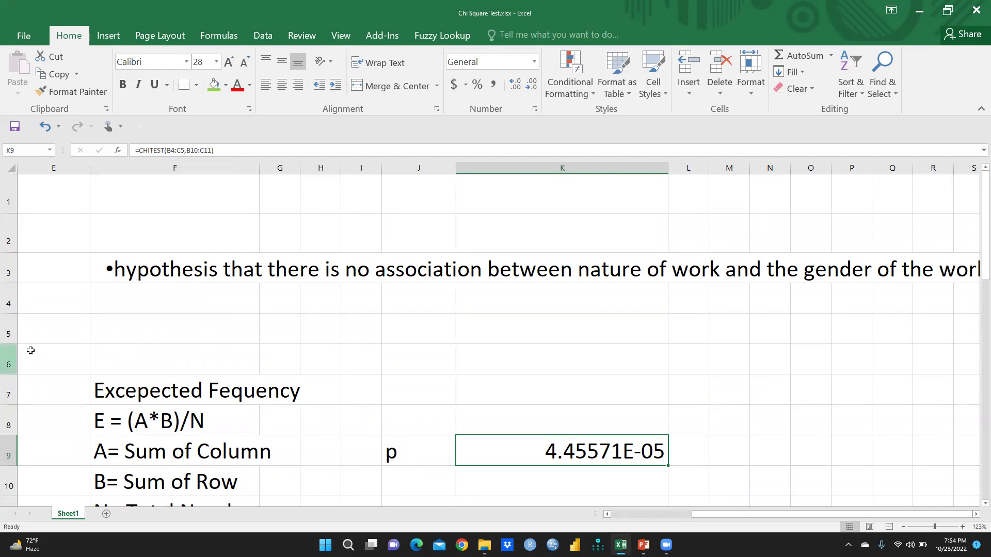
click(148, 296)
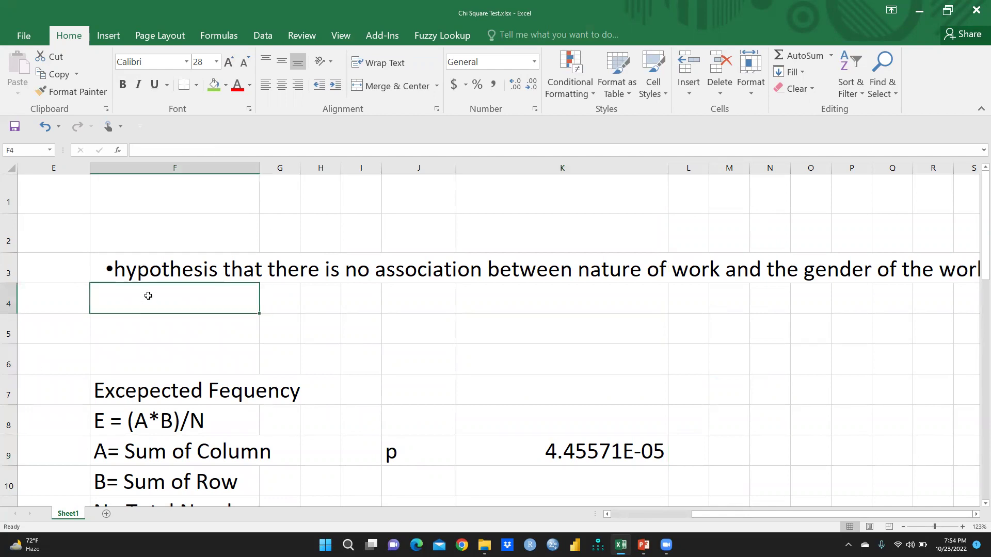
text(Rej)
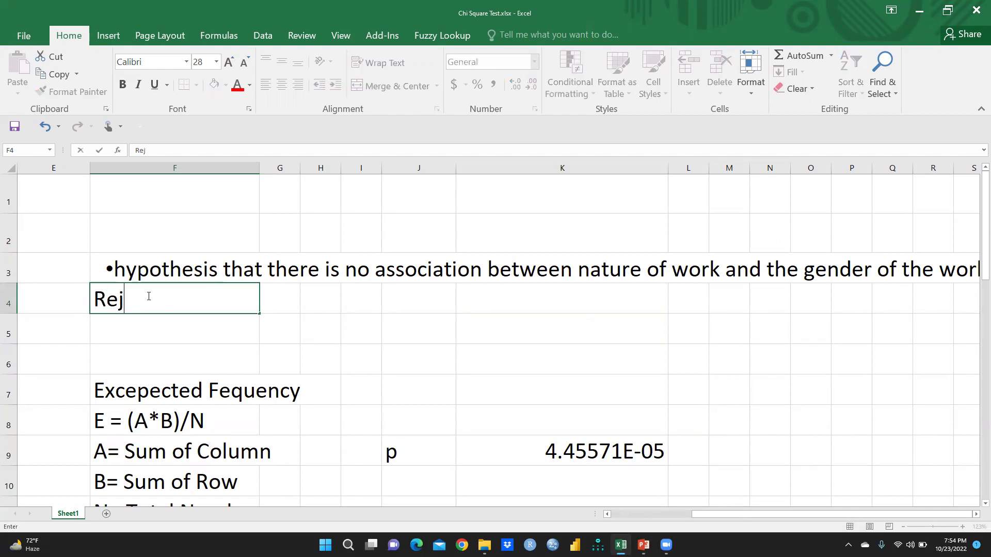
text(ected)
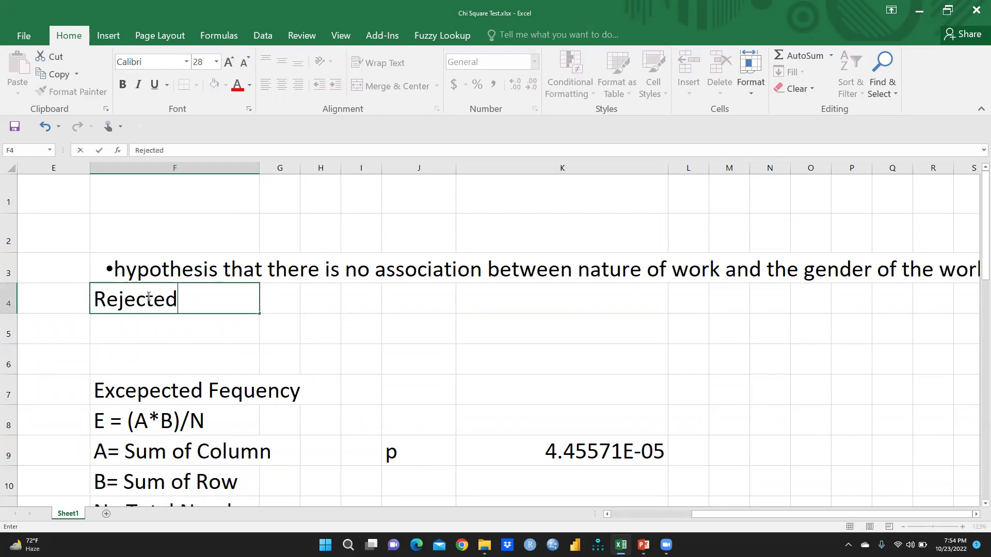
key(Return)
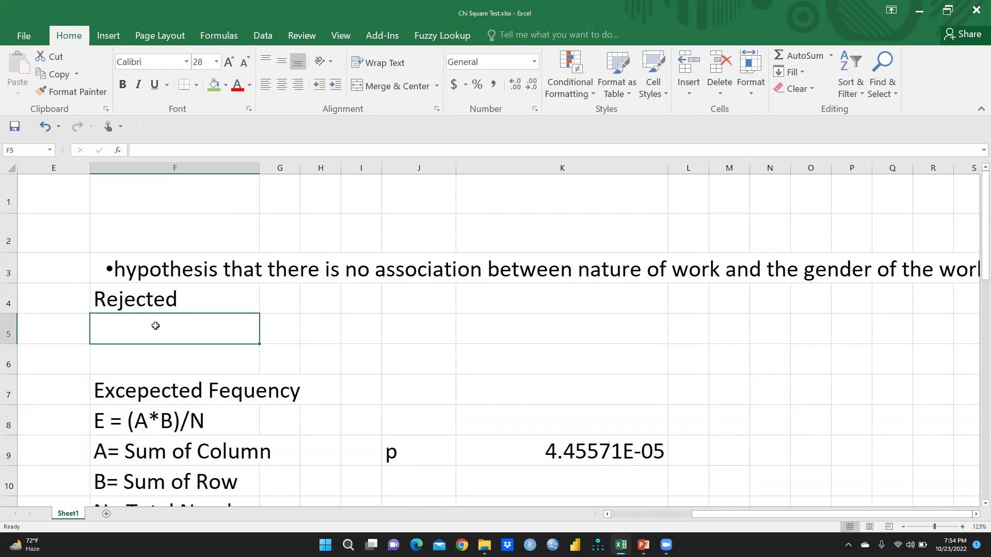
Enter "Alternate Hypothesis Accepted" in F5 as the conclusion of the test.
text(H)
key(BackSpace)
text(Alterb)
key(BackSpace)
text(nat)
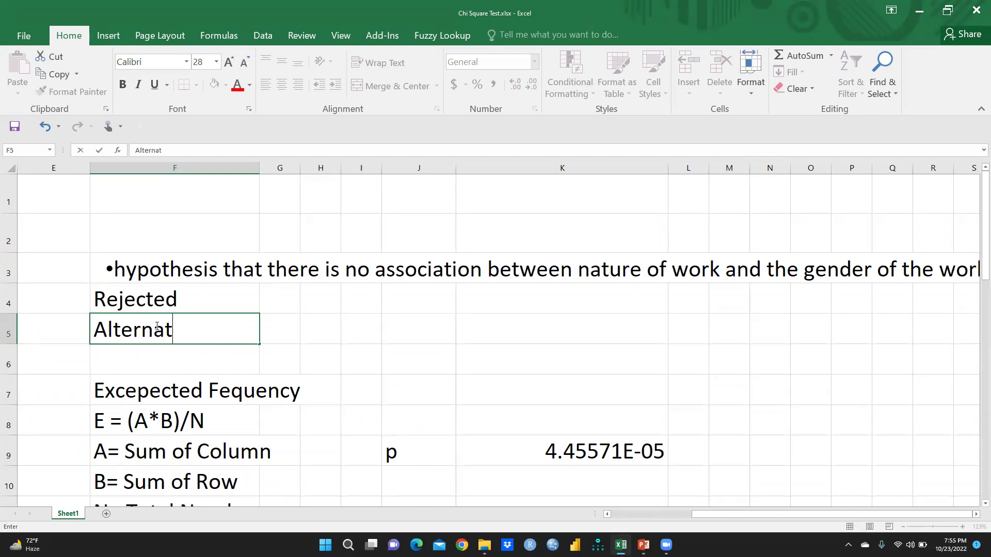
text(e Hypothe)
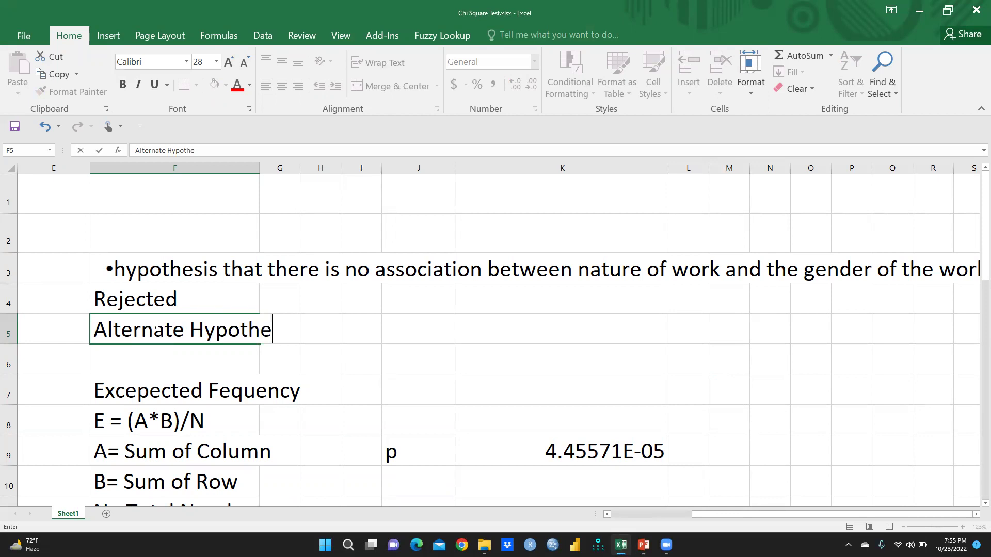
text(sis Accepted)
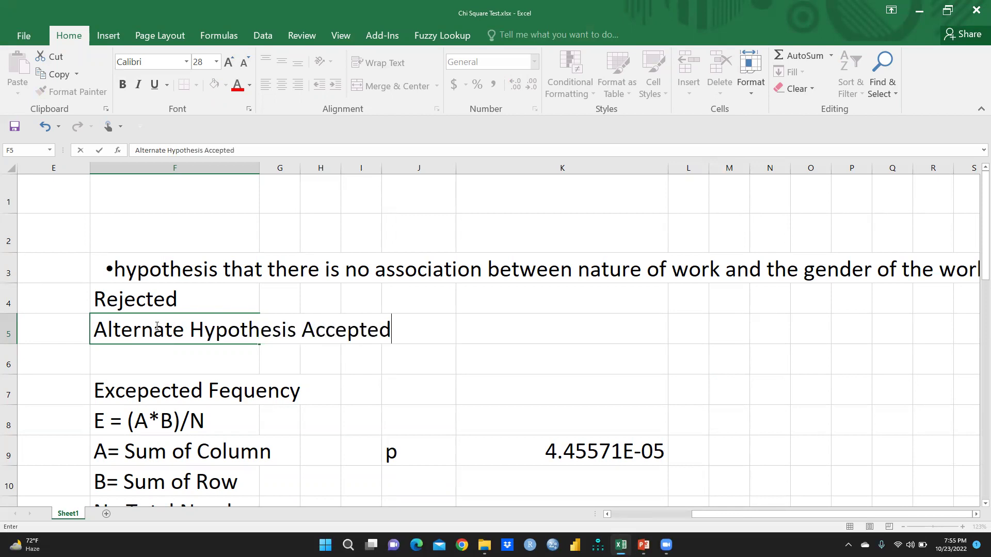
Enter the significance note "p<.05" in K5, on the same row as the alternate hypothesis conclusion.
click(472, 328)
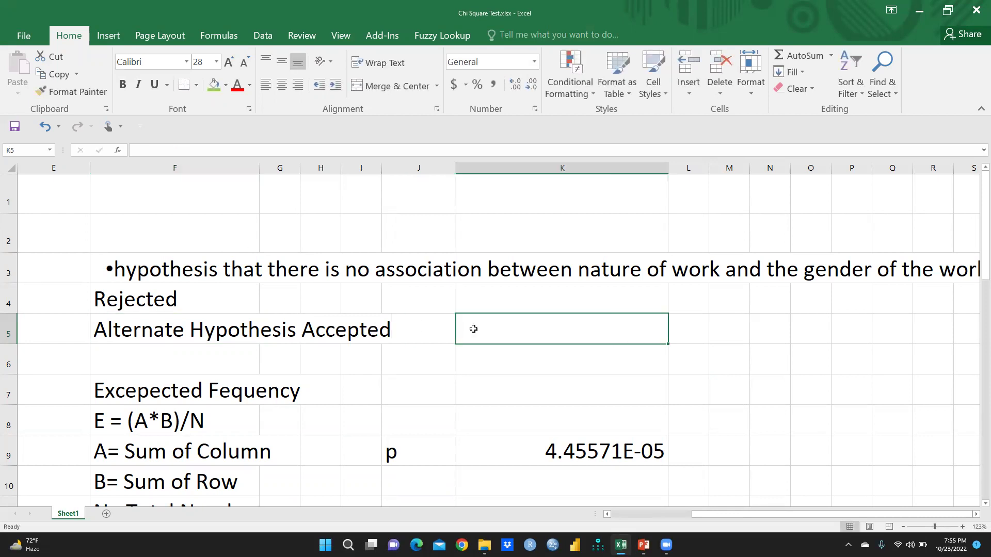
text(p)
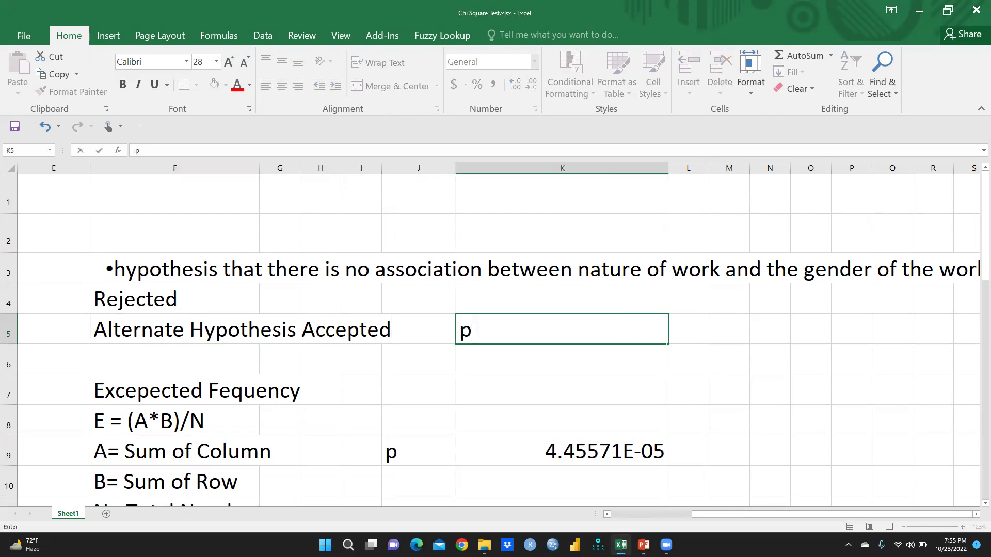
text(<.05)
click(579, 332)
Highlight the conclusion row F5:K5 with the green fill colour.
drag(98, 331, 531, 327)
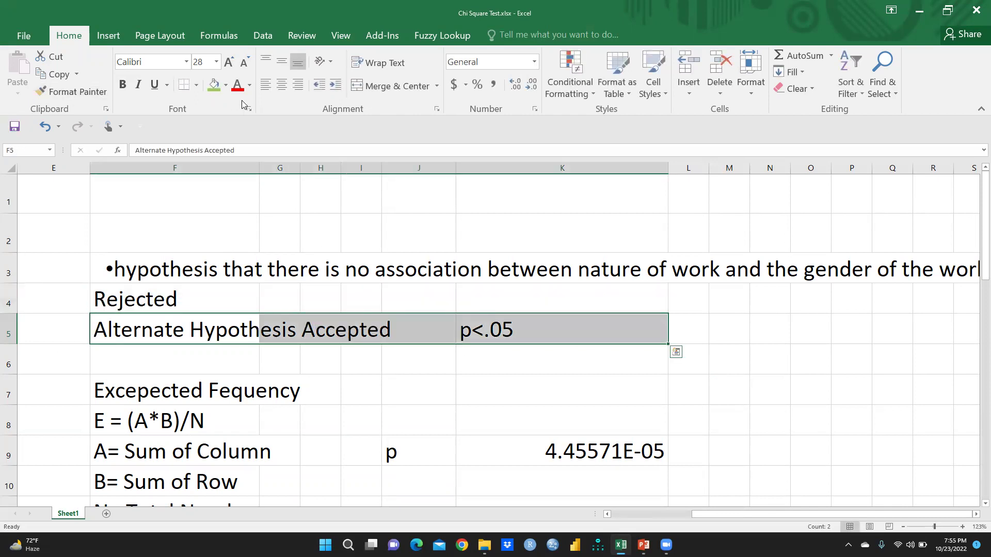
click(214, 85)
click(487, 271)
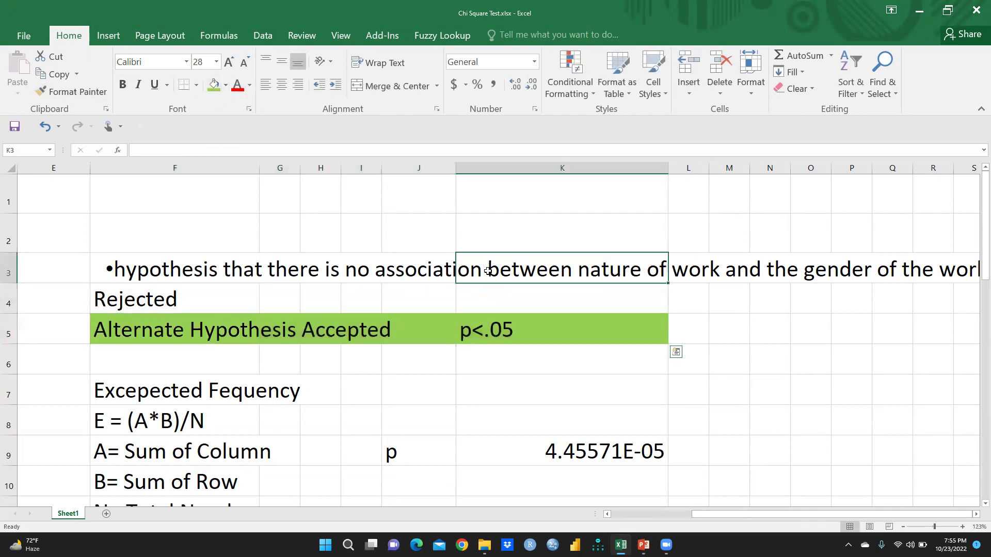
click(287, 293)
click(489, 294)
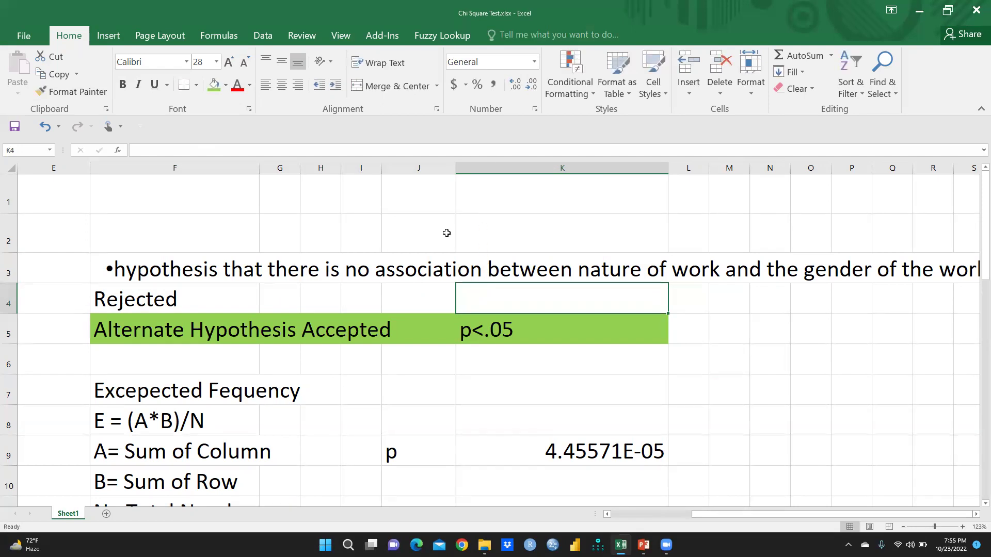
drag(723, 520, 589, 520)
scroll(520, 366, down, 8)
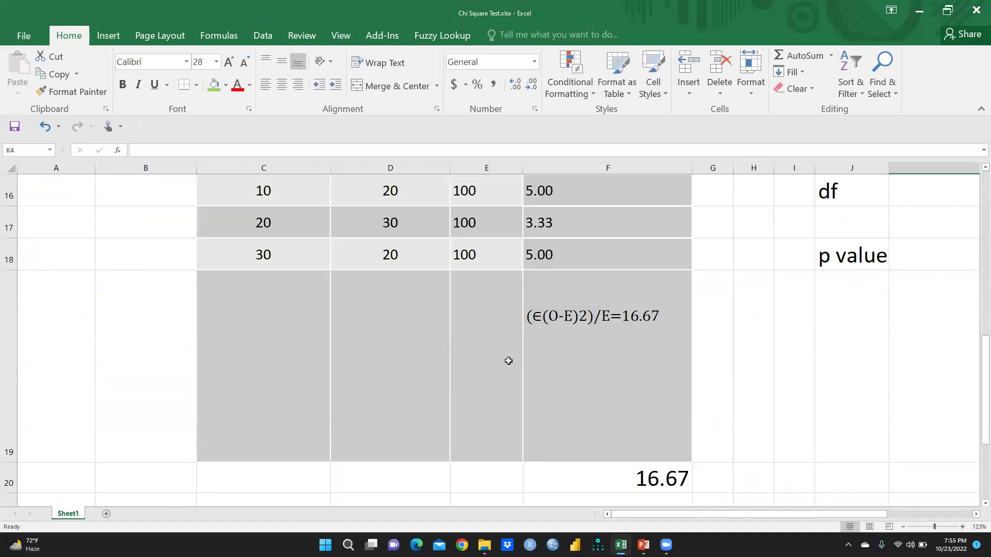
scroll(508, 366, up, 8)
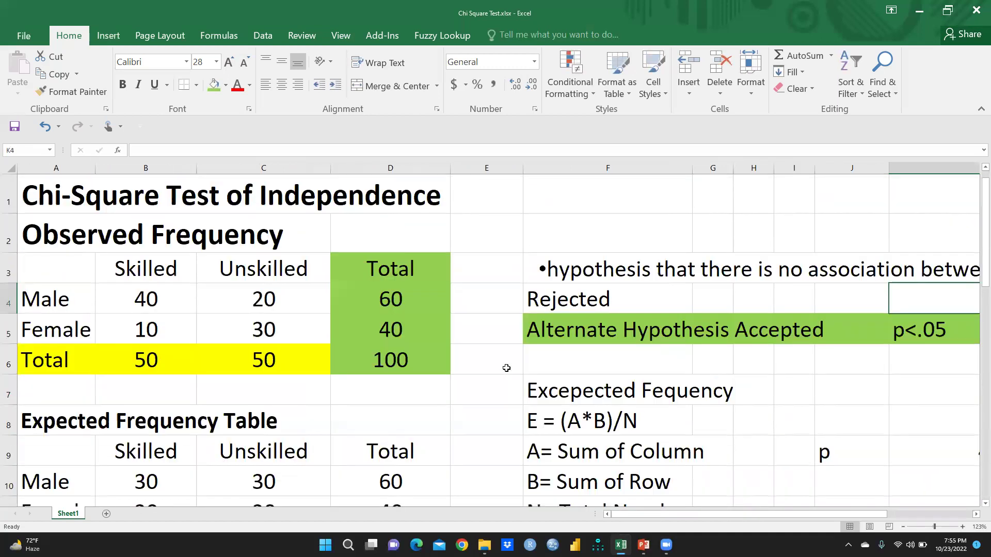